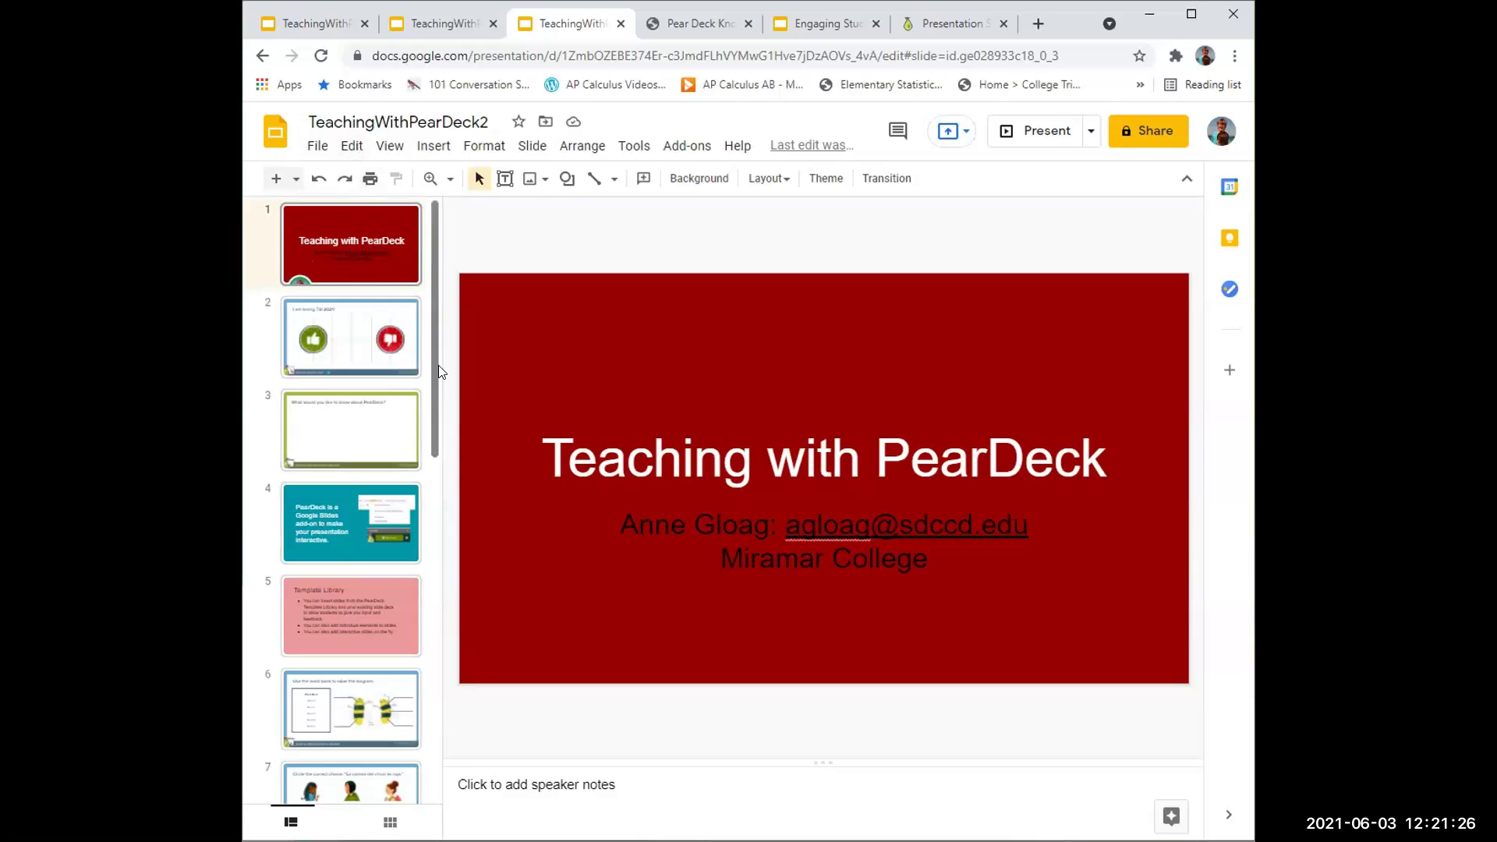
Browse the add-ons available for Slides, then close the marketplace
left_click(700, 152)
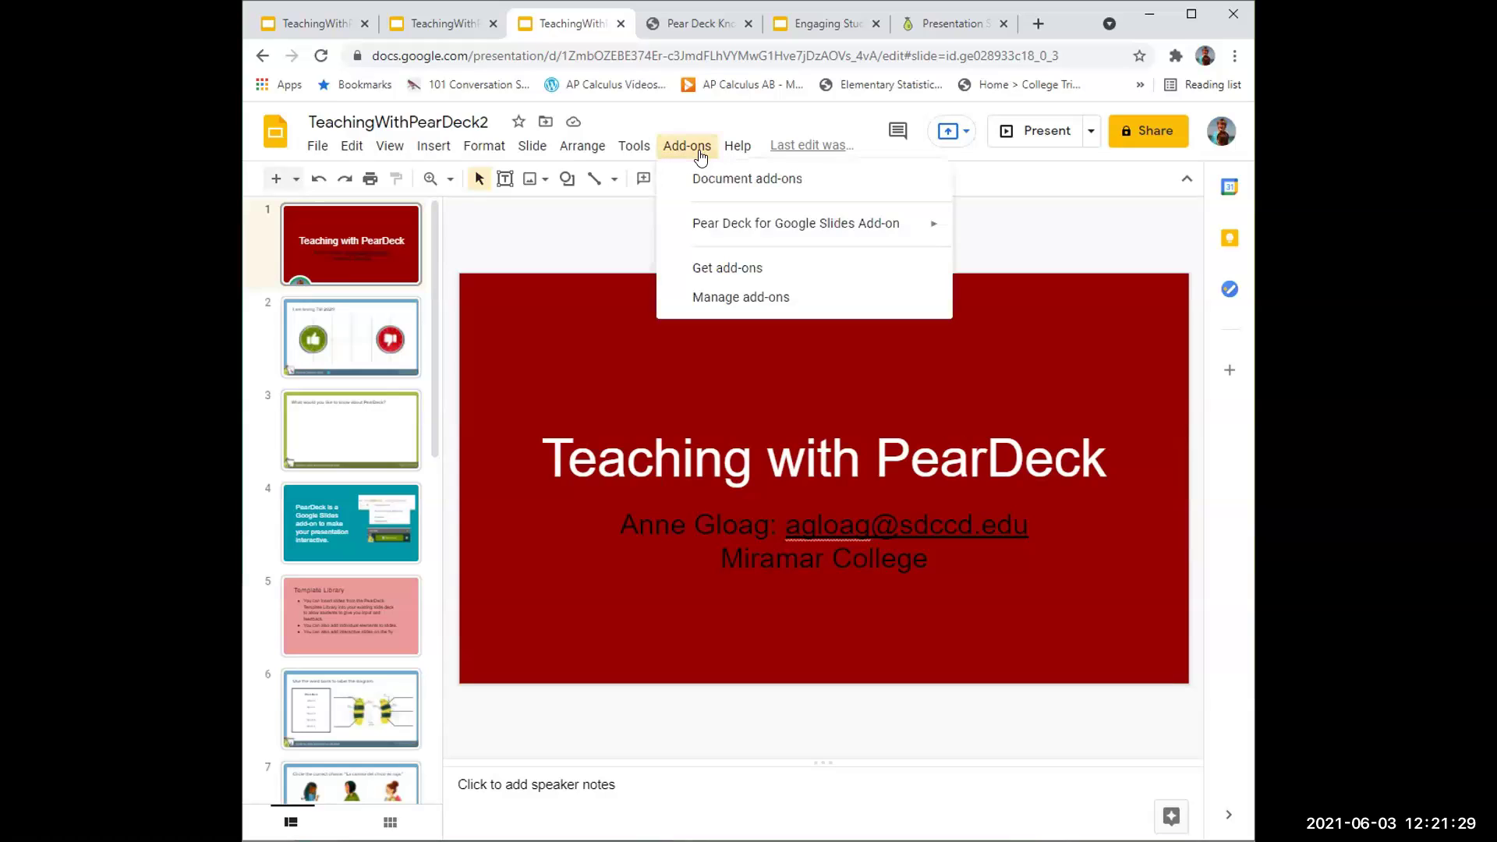
left_click(713, 269)
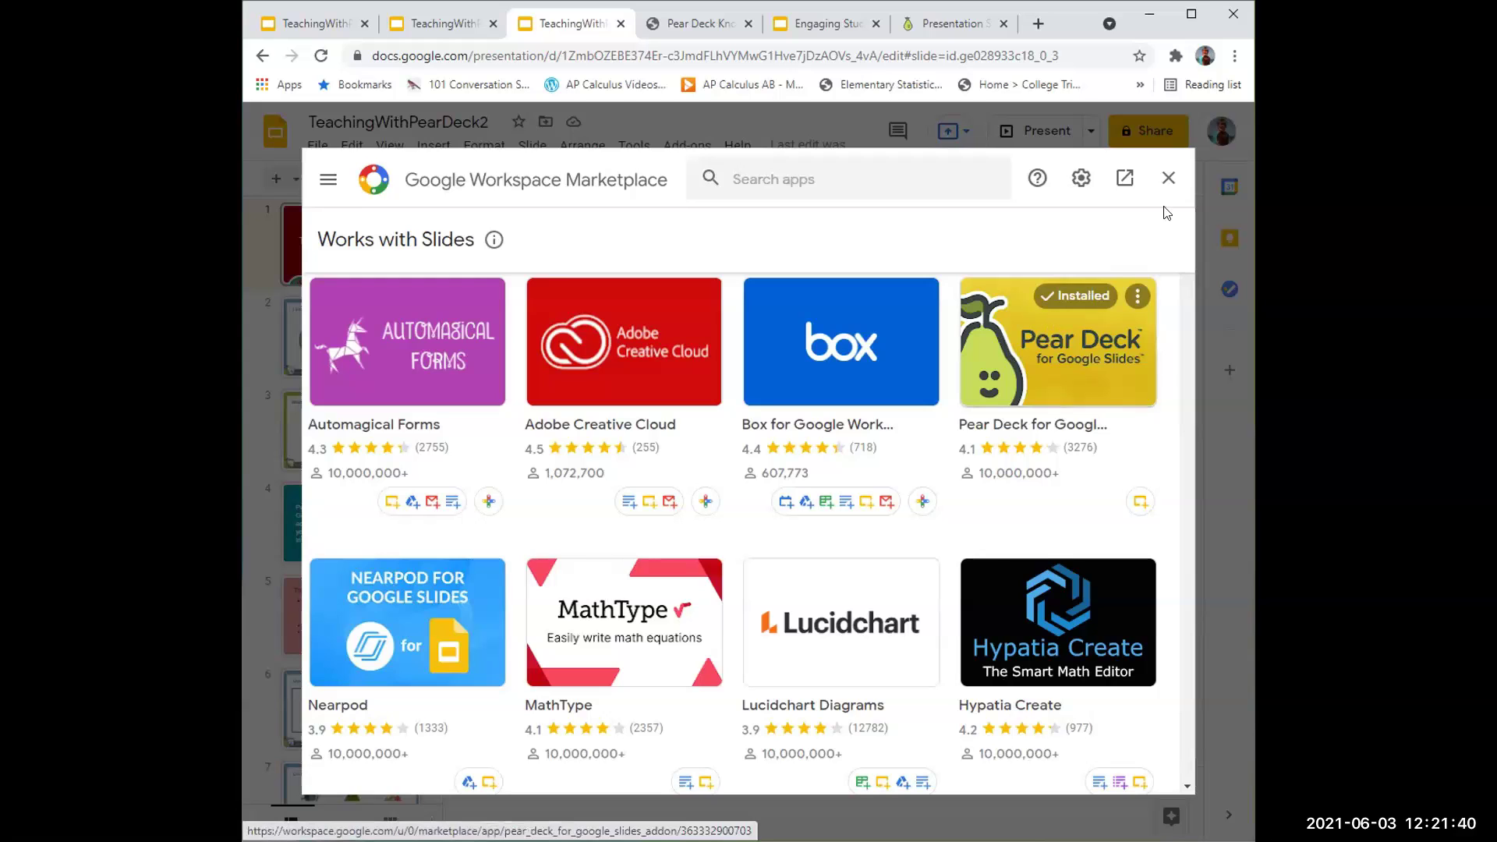
left_click(1168, 178)
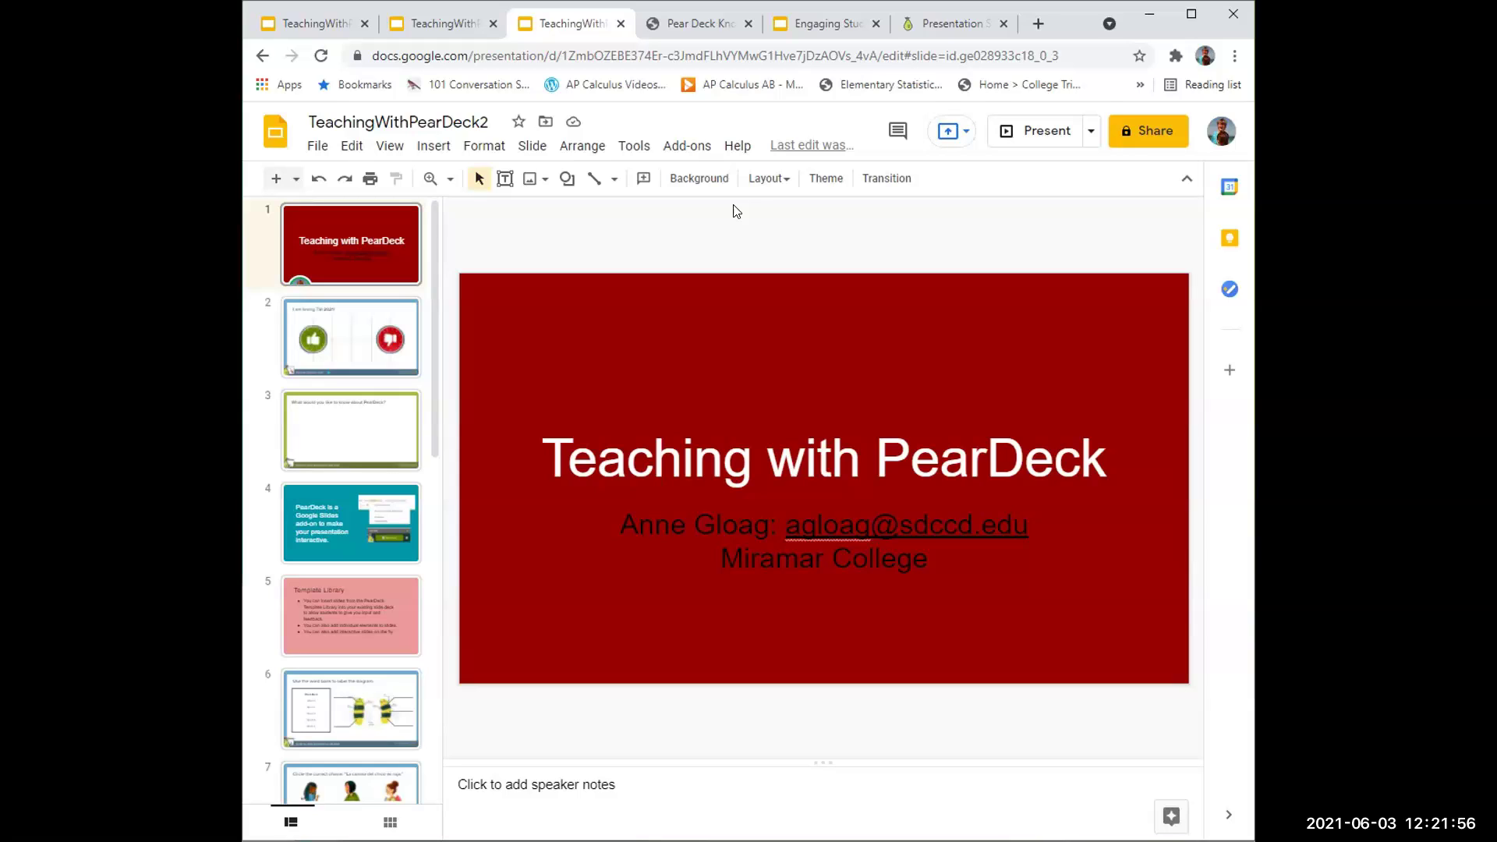
Launch the Pear Deck for Google Slides add-on from the Add-ons menu
left_click(696, 147)
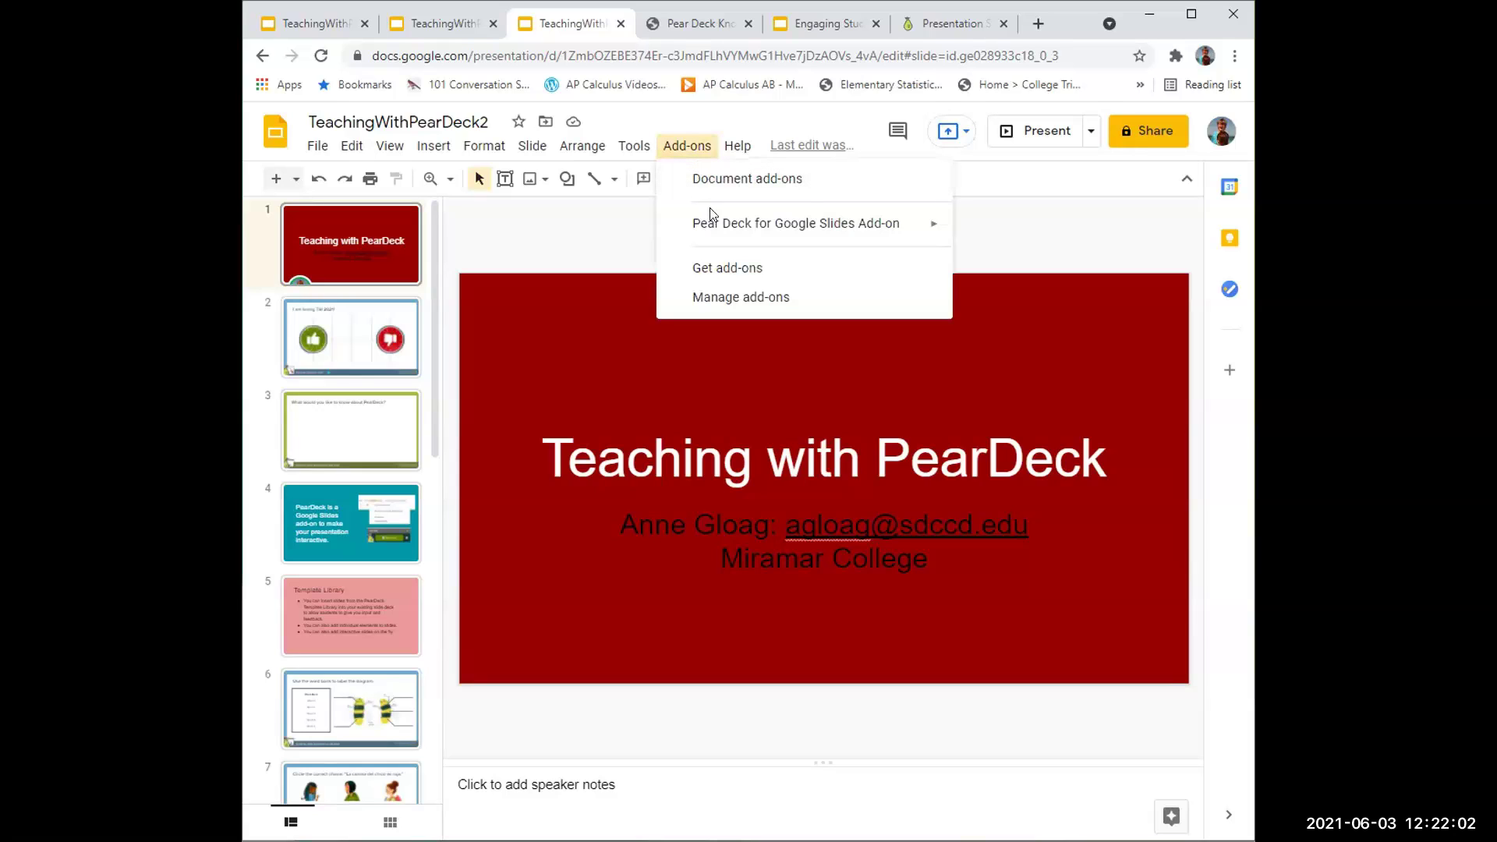
mouse_move(730, 228)
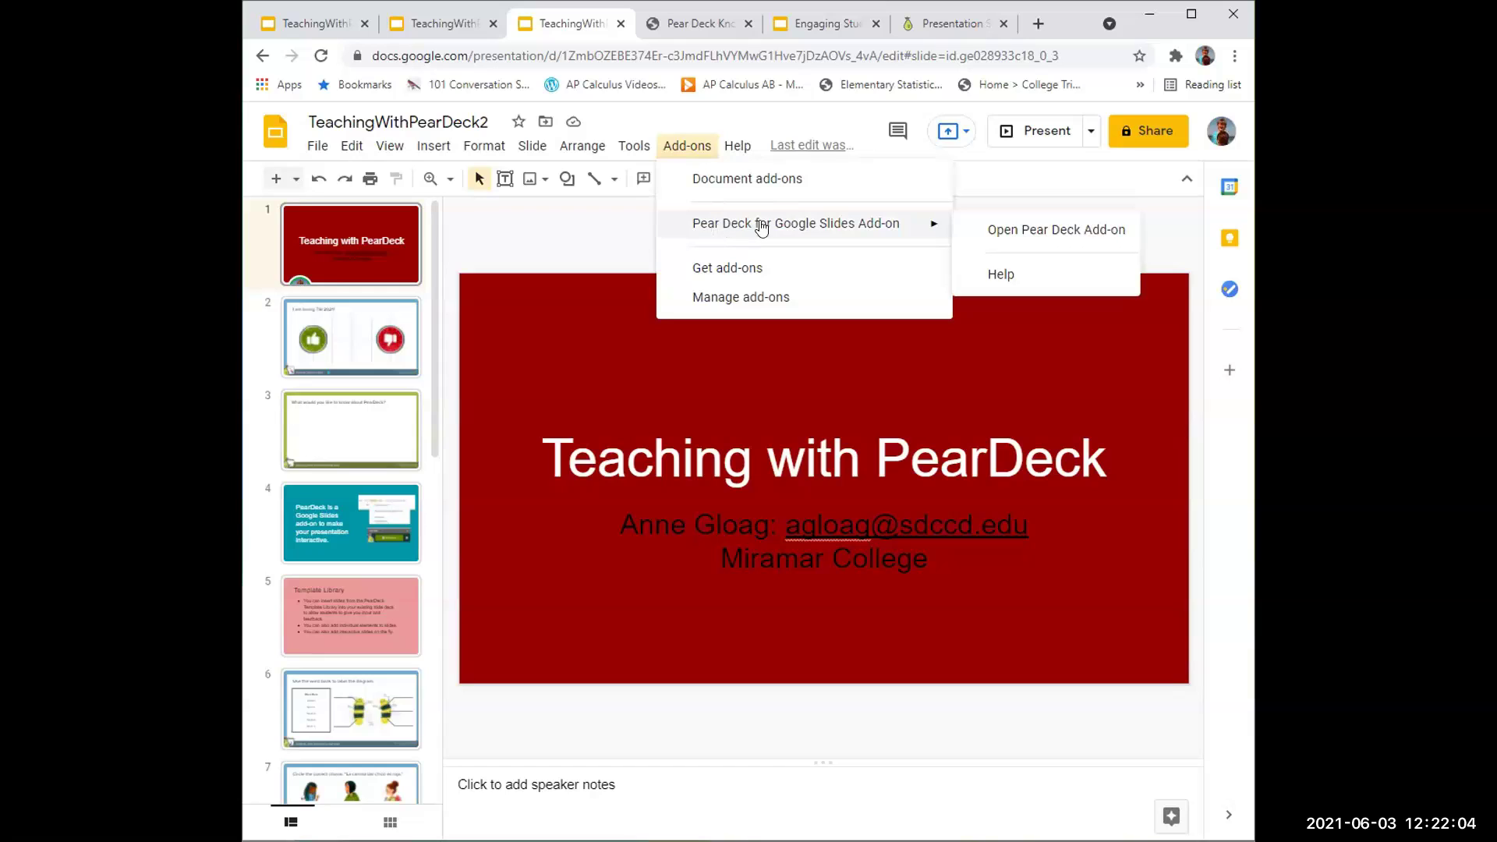
left_click(1040, 231)
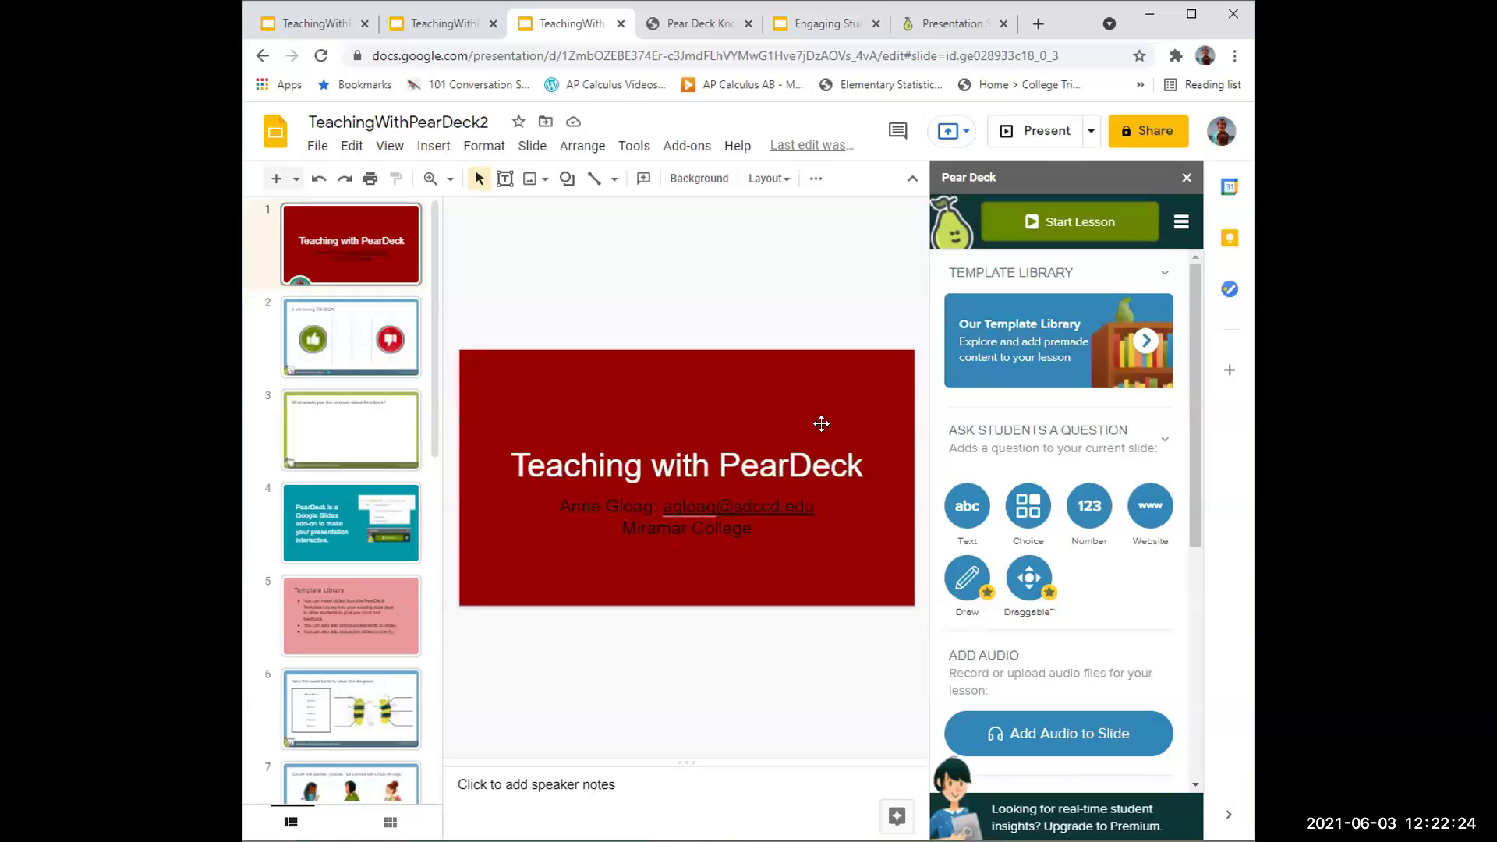
In Our Template Library, preview the Beginning of Lesson and During Lesson templates
left_click(1020, 360)
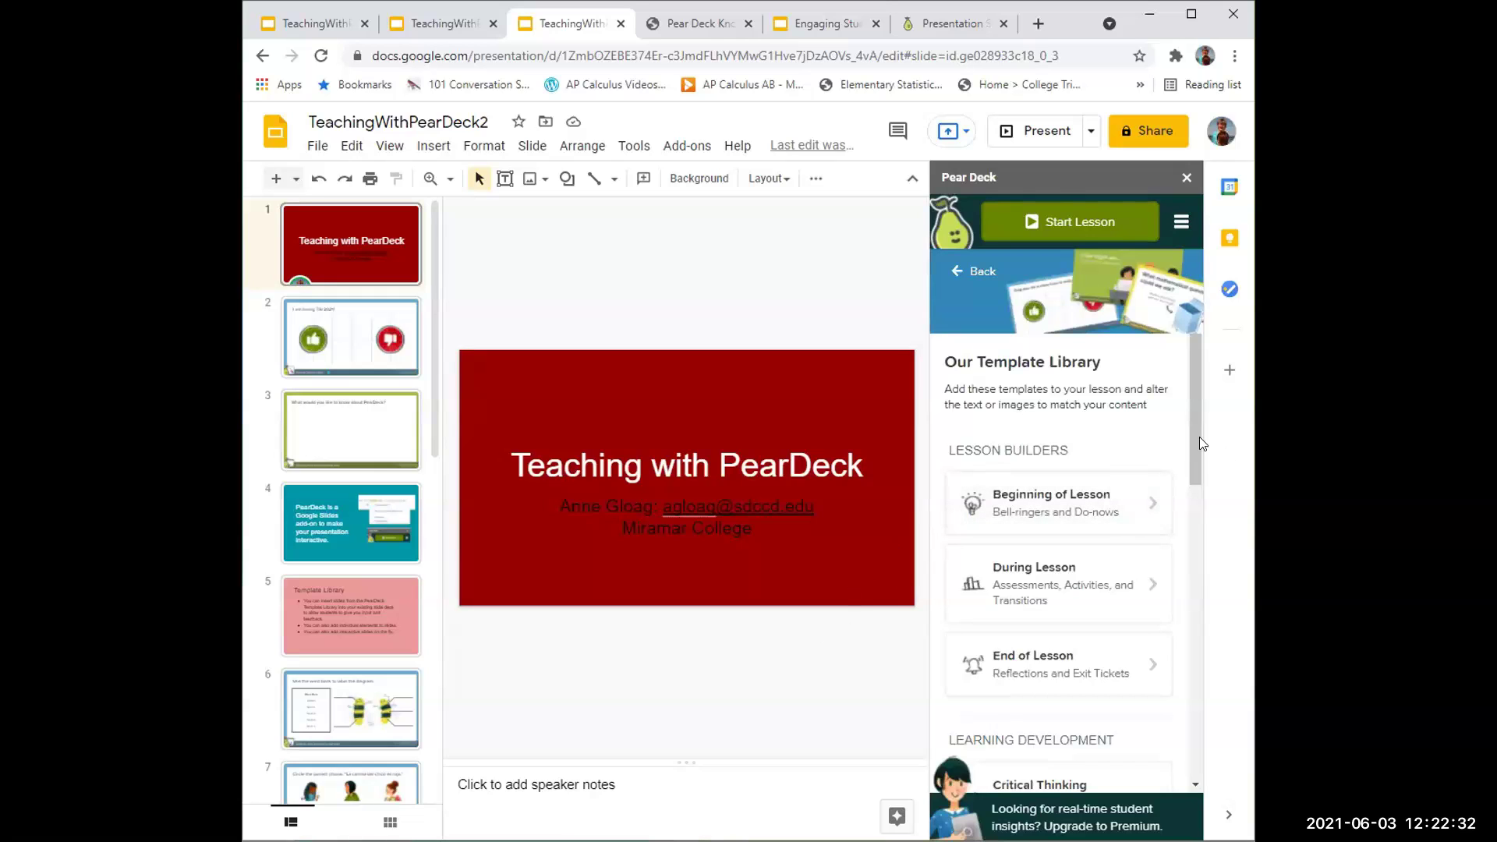
left_click_drag(1196, 430, 1197, 464)
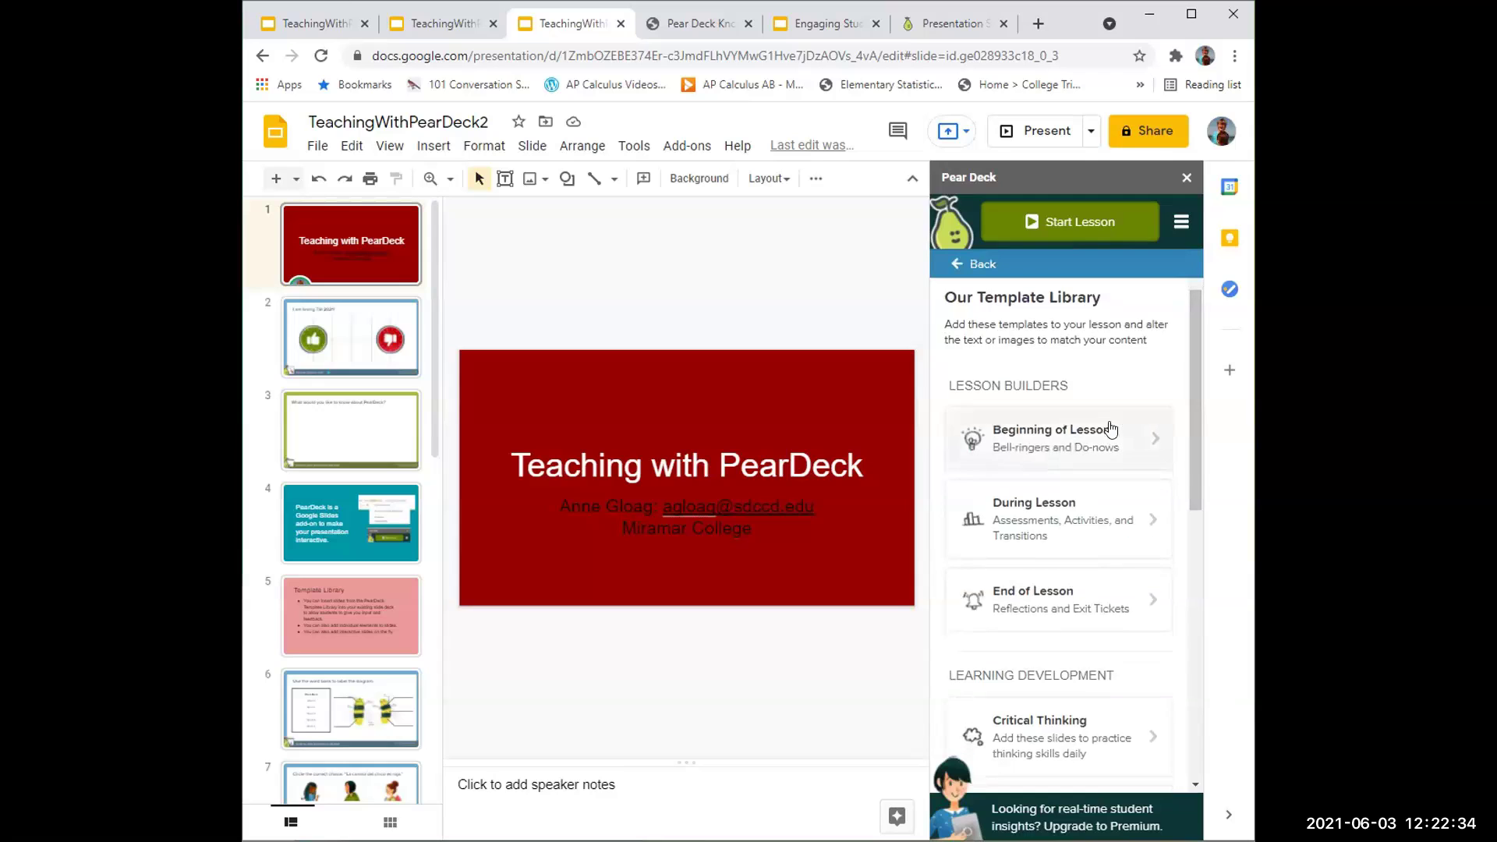
left_click(1152, 438)
scroll(1057, 618, "down", 5)
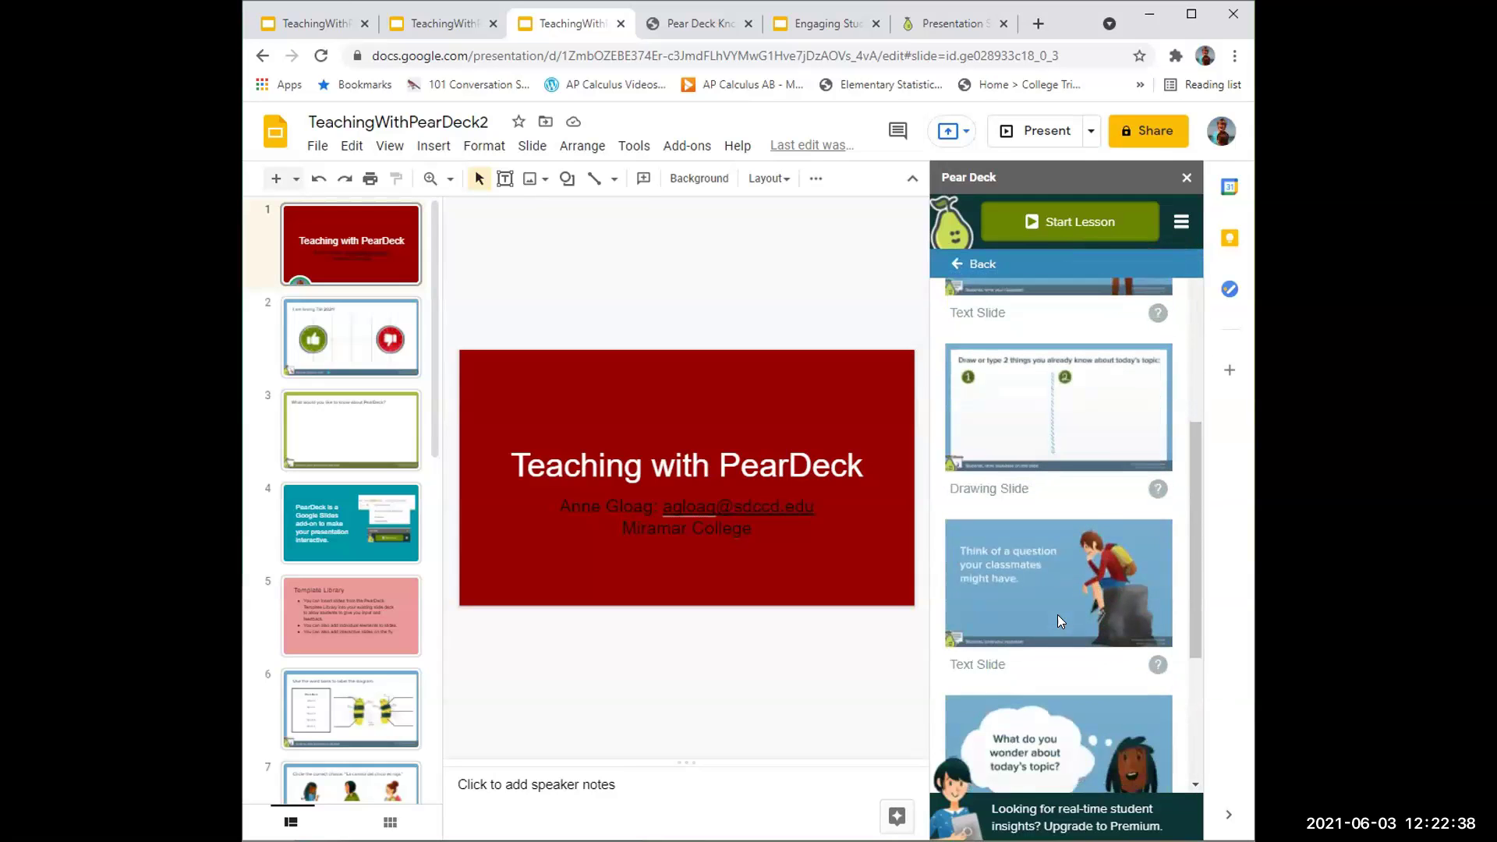
scroll(1058, 622, "up", 5)
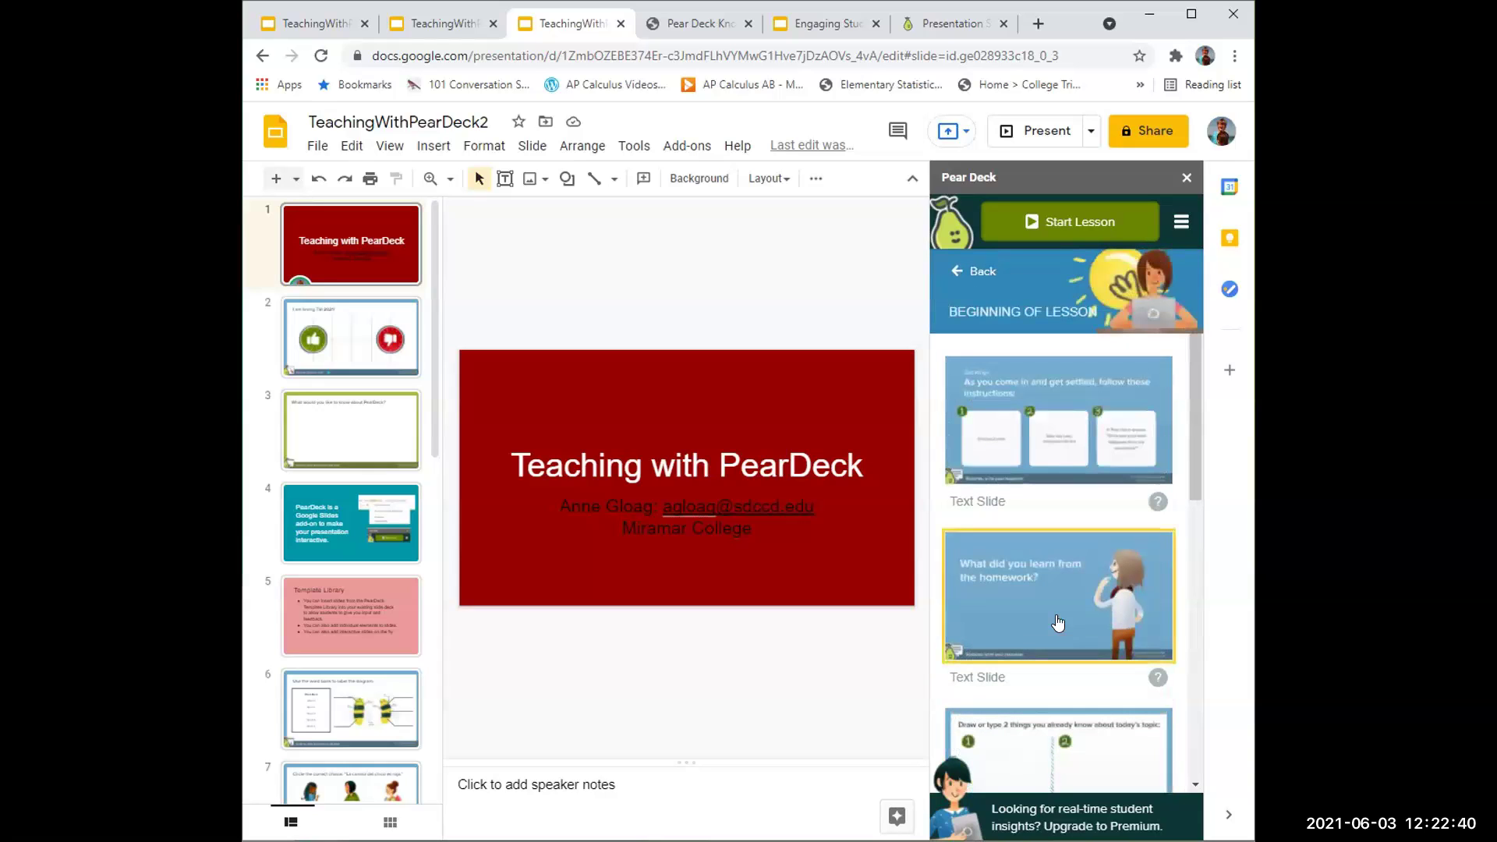
left_click(979, 271)
left_click(1031, 519)
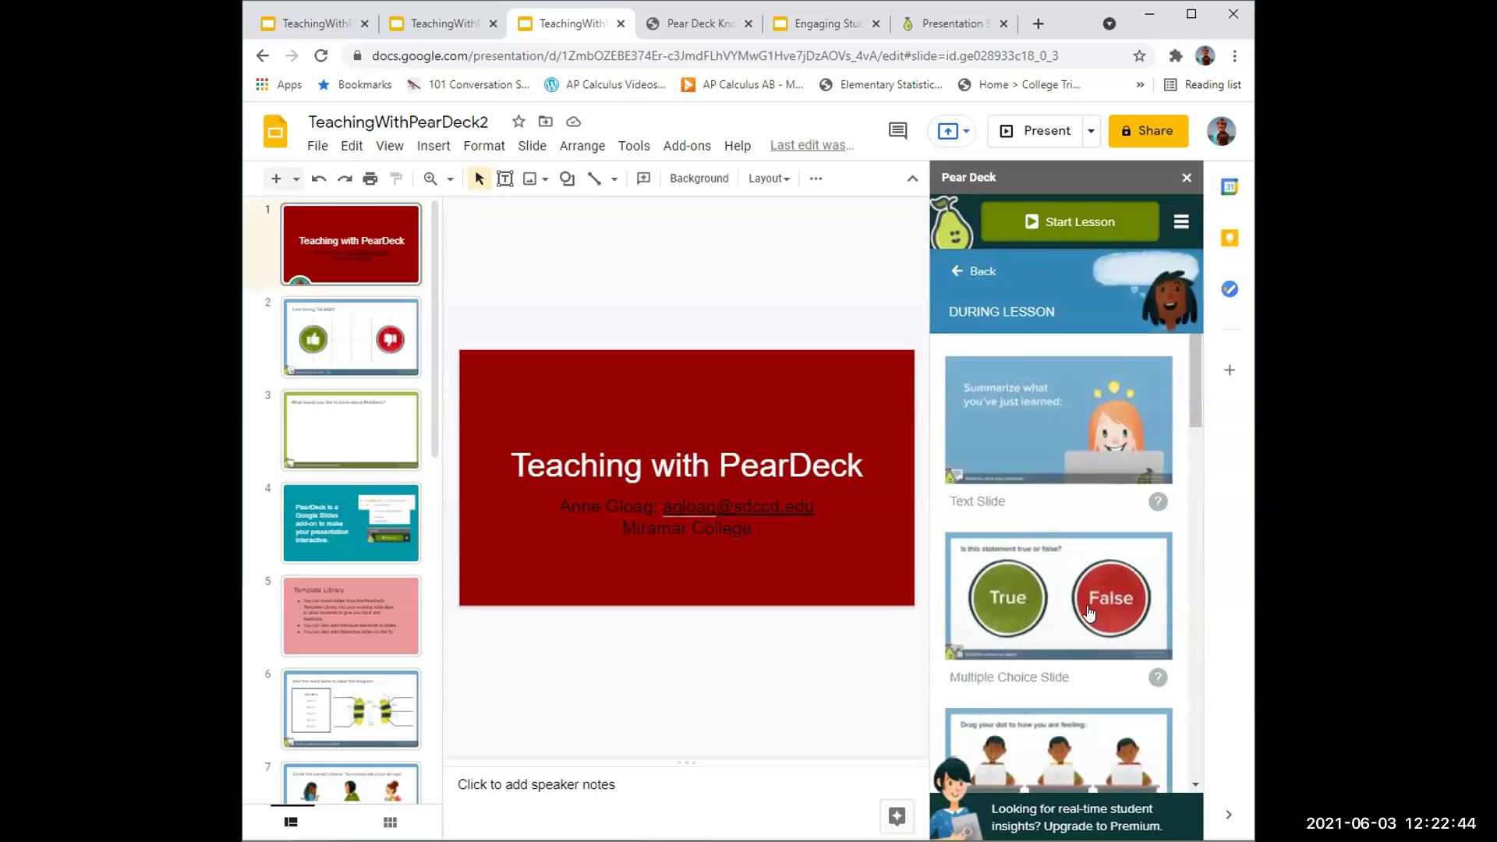
scroll(1088, 612, "down", 2)
scroll(1089, 608, "down", 1)
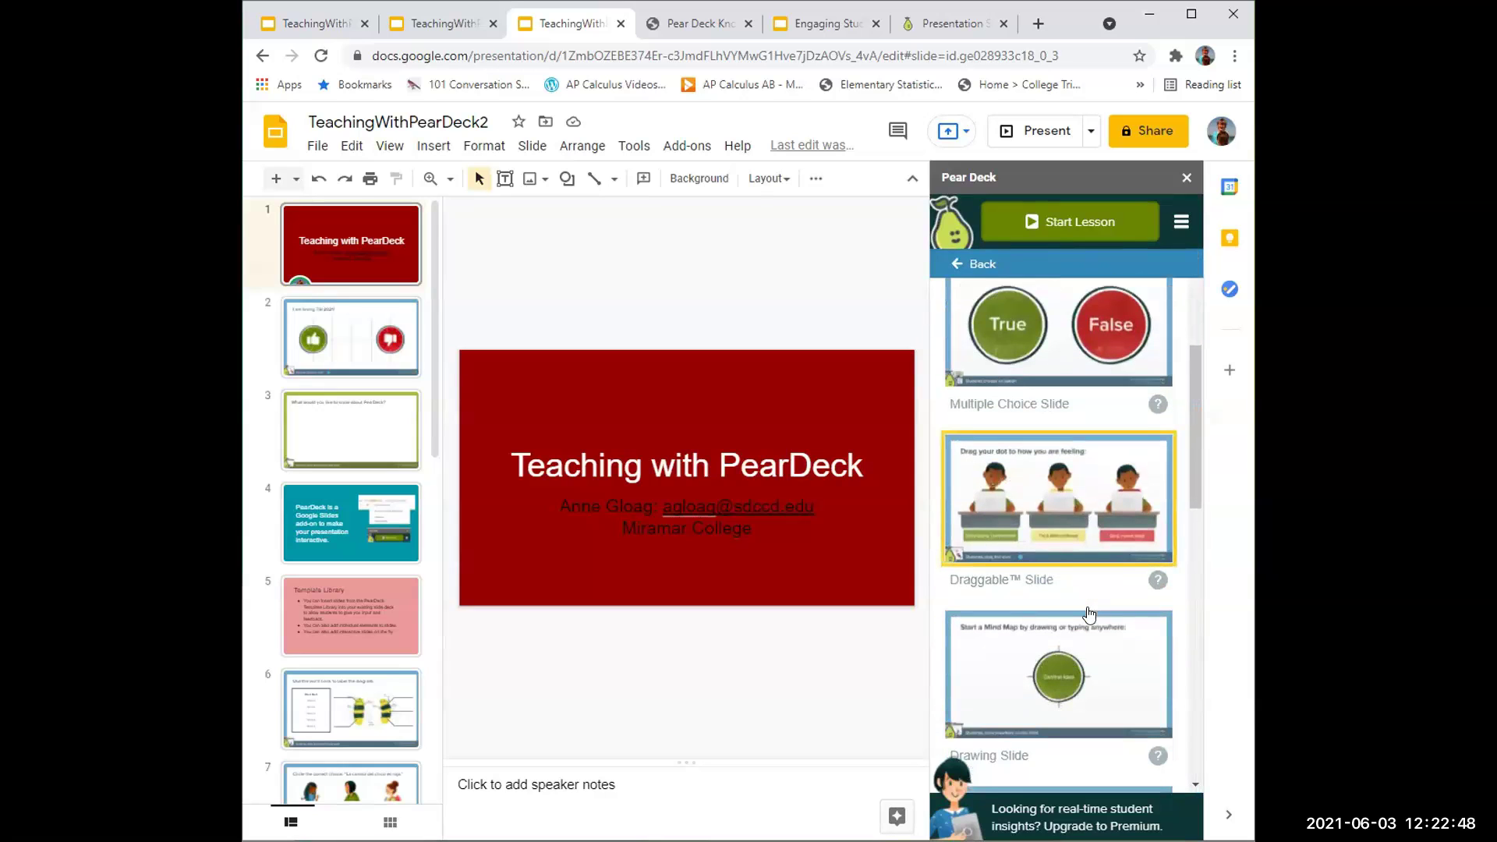
scroll(1088, 616, "up", 5)
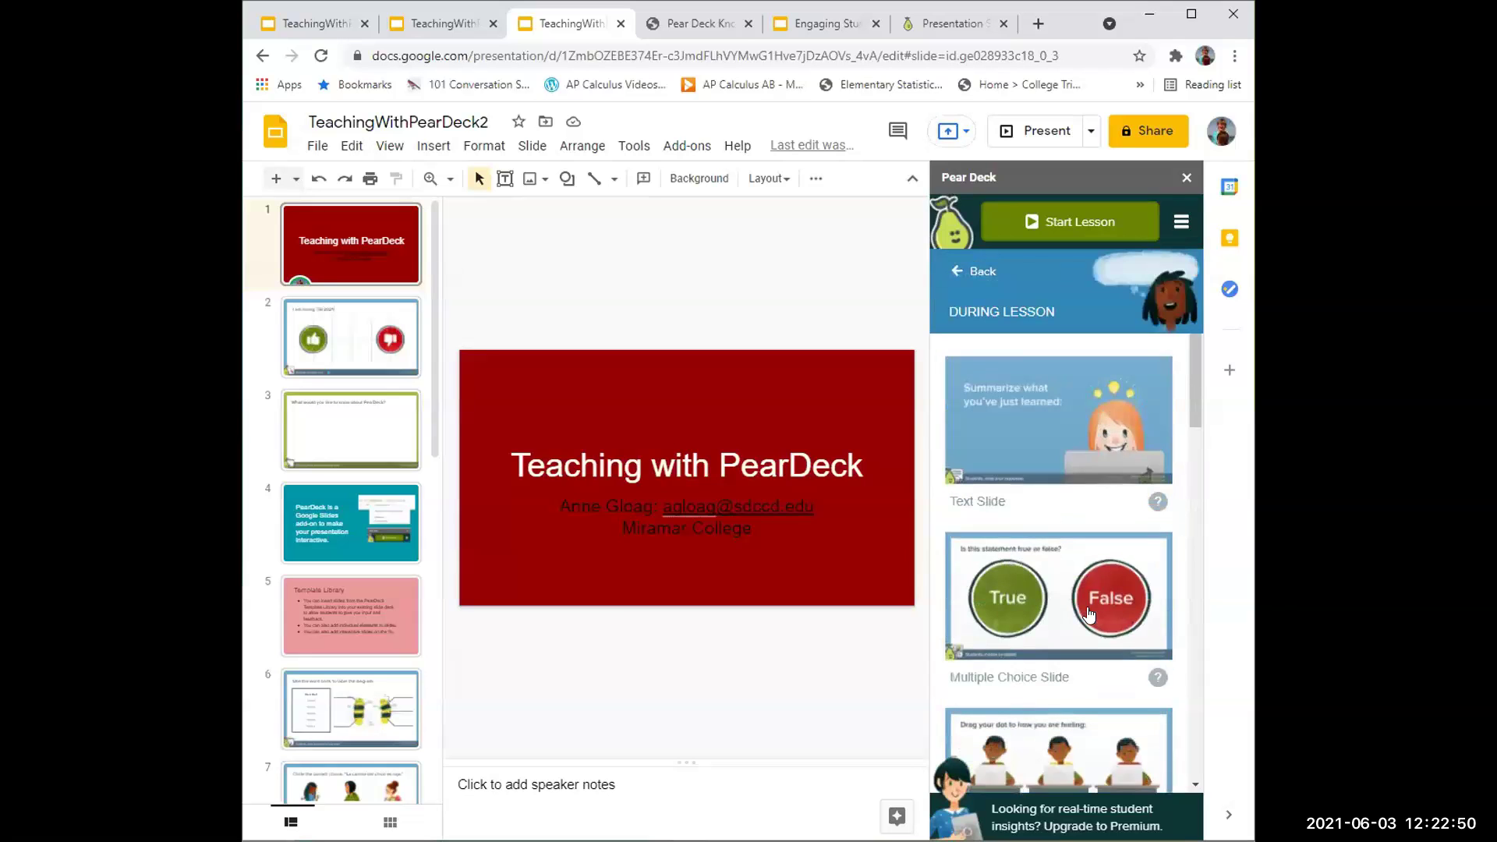
left_click(953, 273)
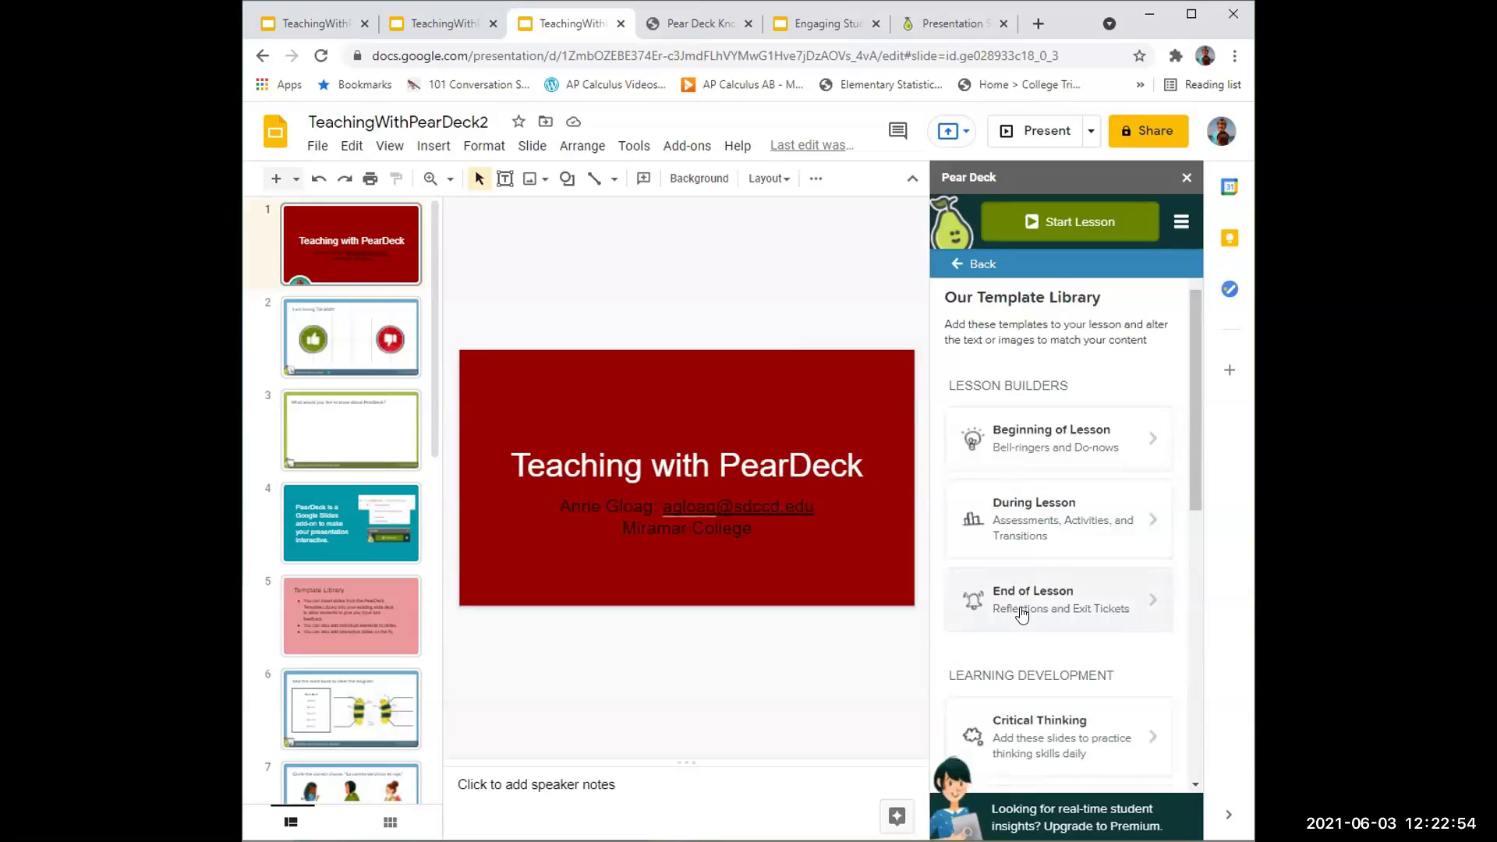
Preview the Math and Science subject templates, ending on the subject area list
scroll(1023, 616, "down", 5)
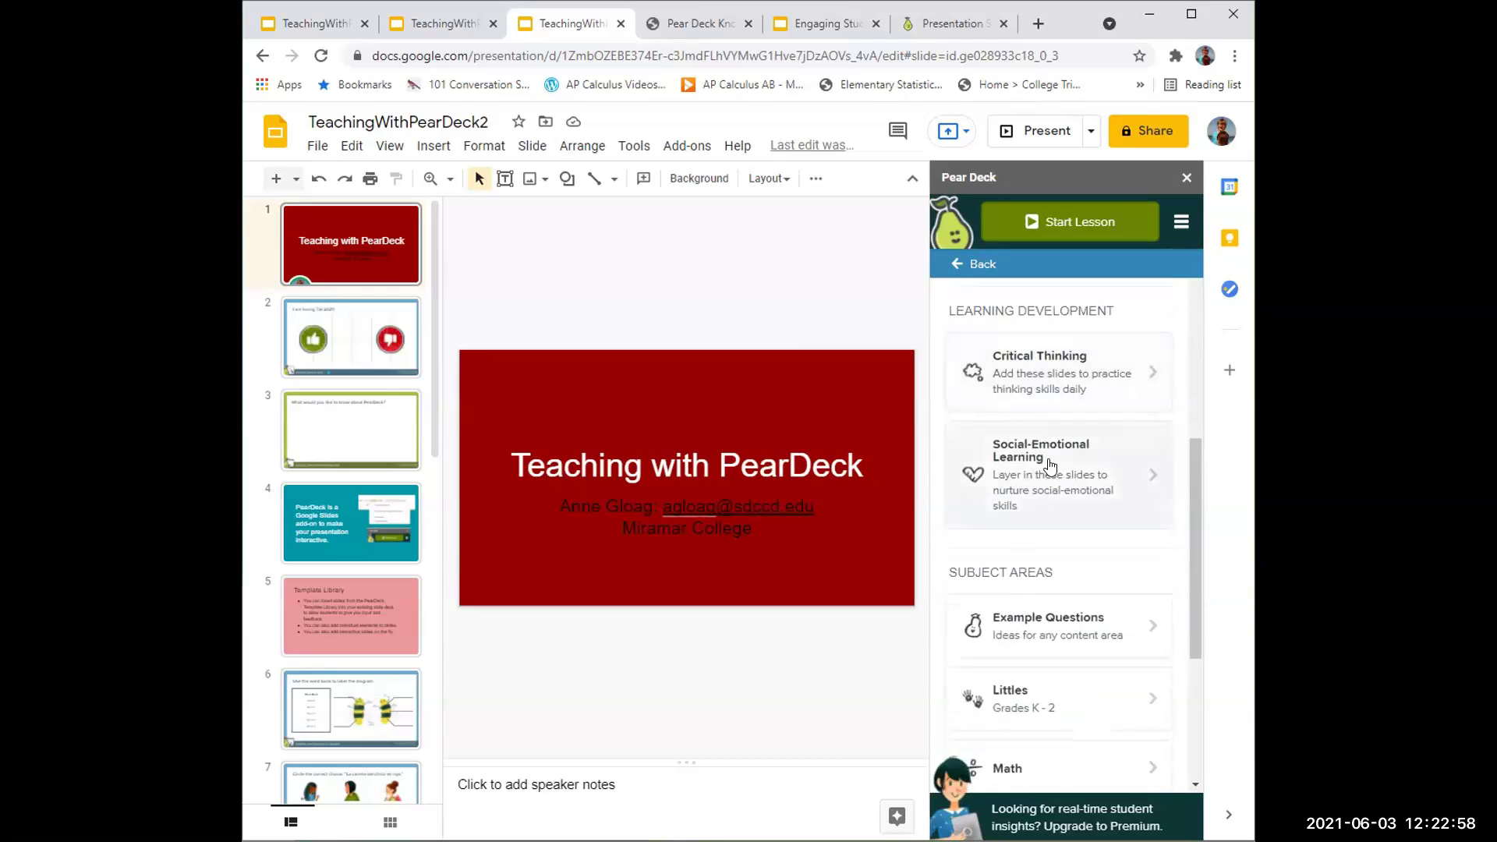
scroll(1049, 465, "down", 4)
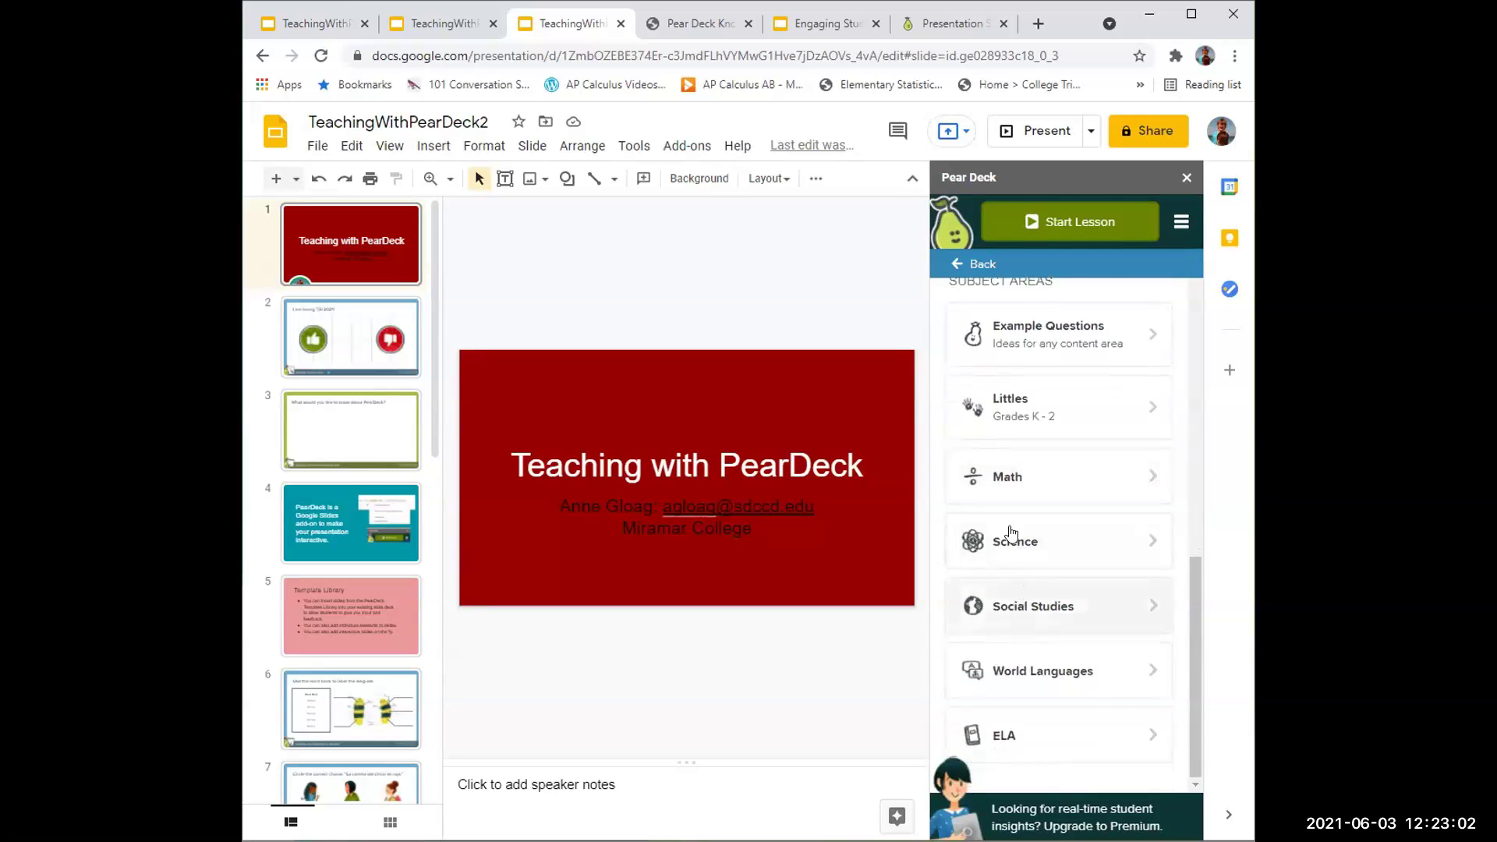
left_click(1002, 476)
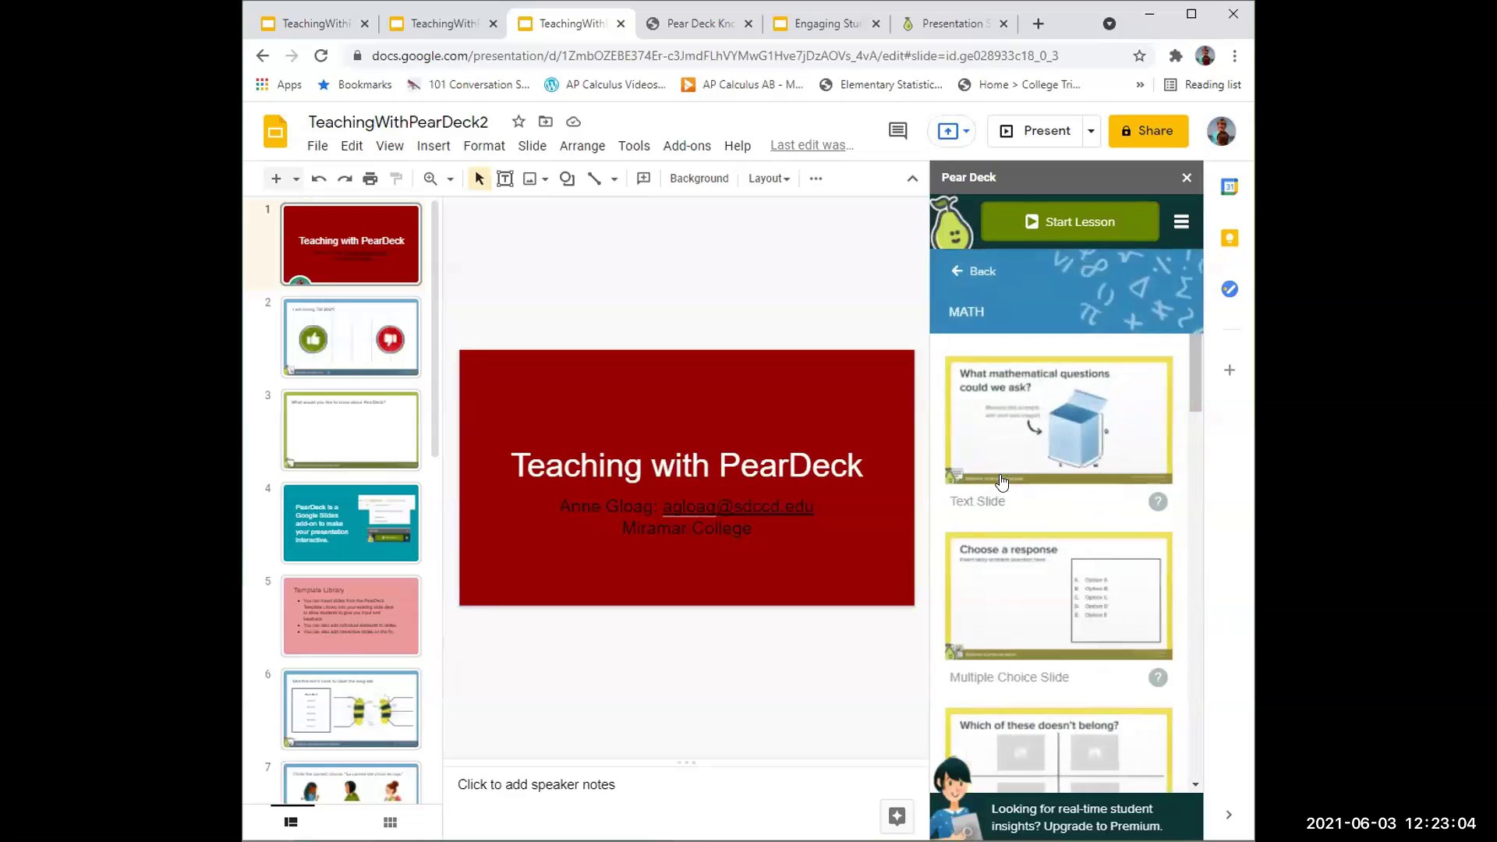
left_click(973, 294)
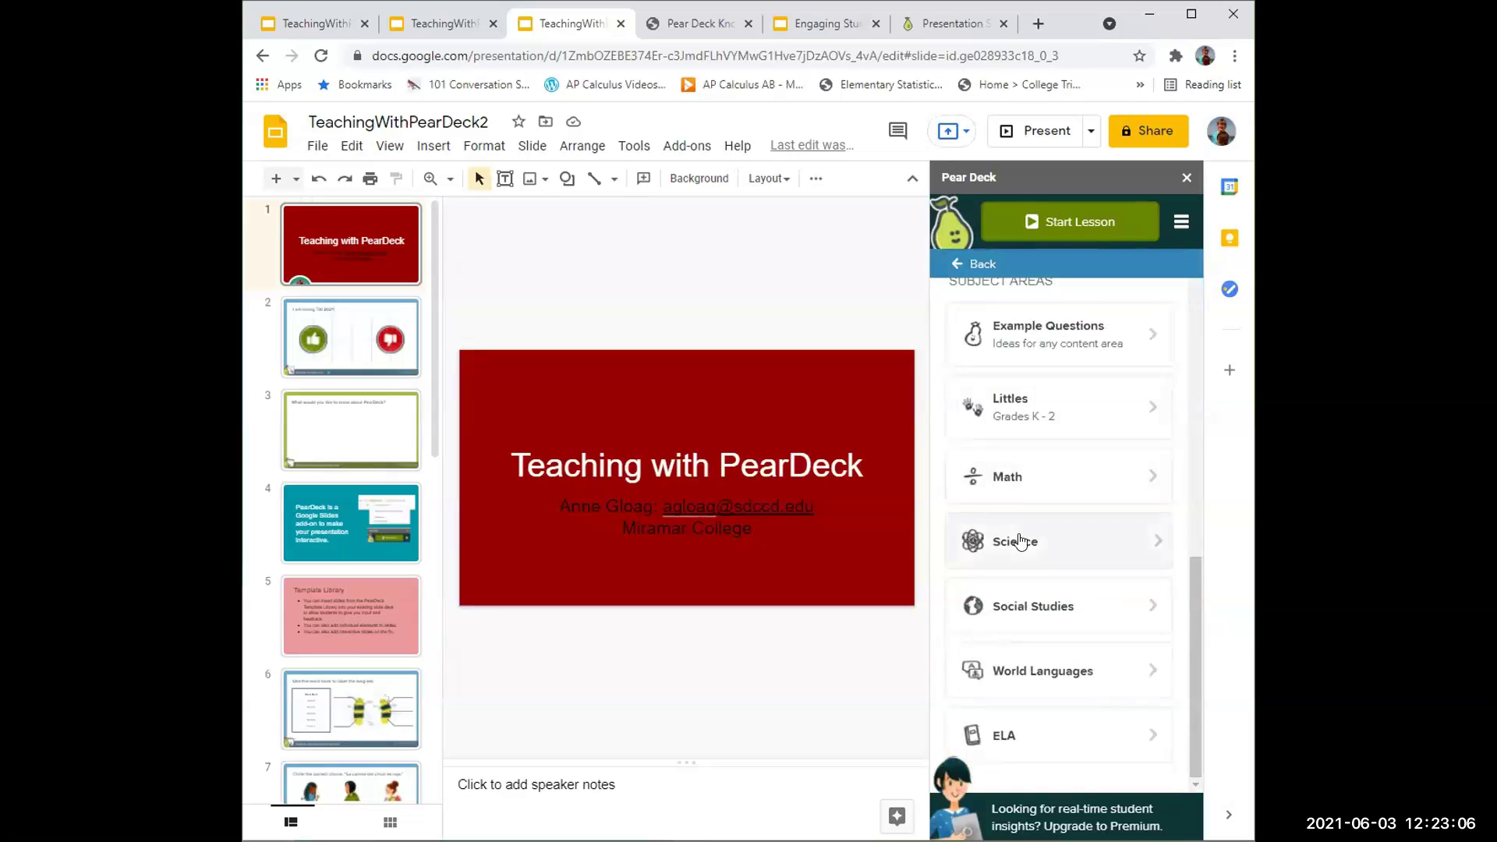
left_click(1014, 538)
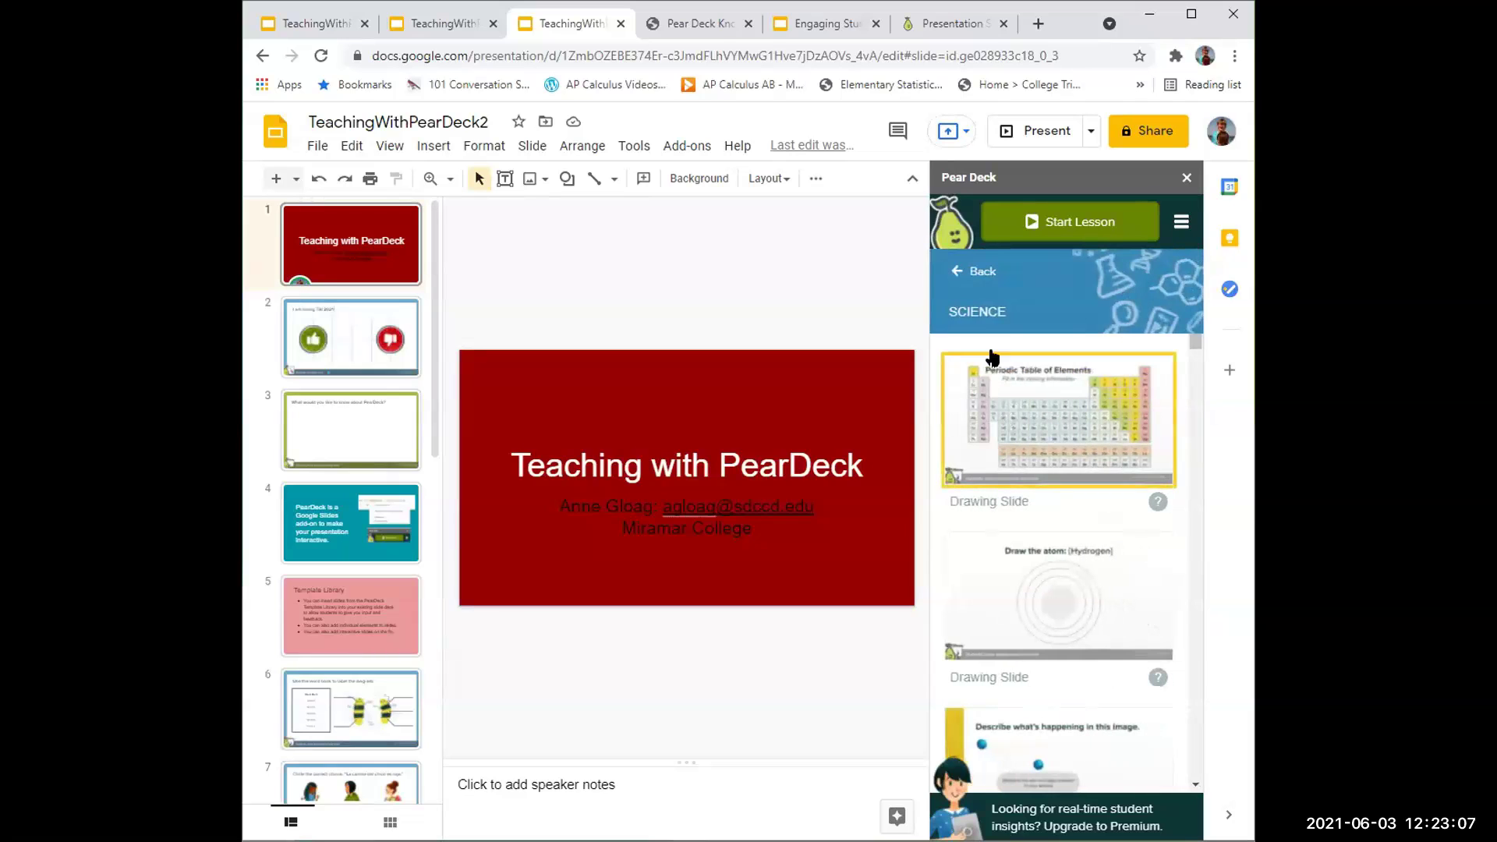
left_click(956, 271)
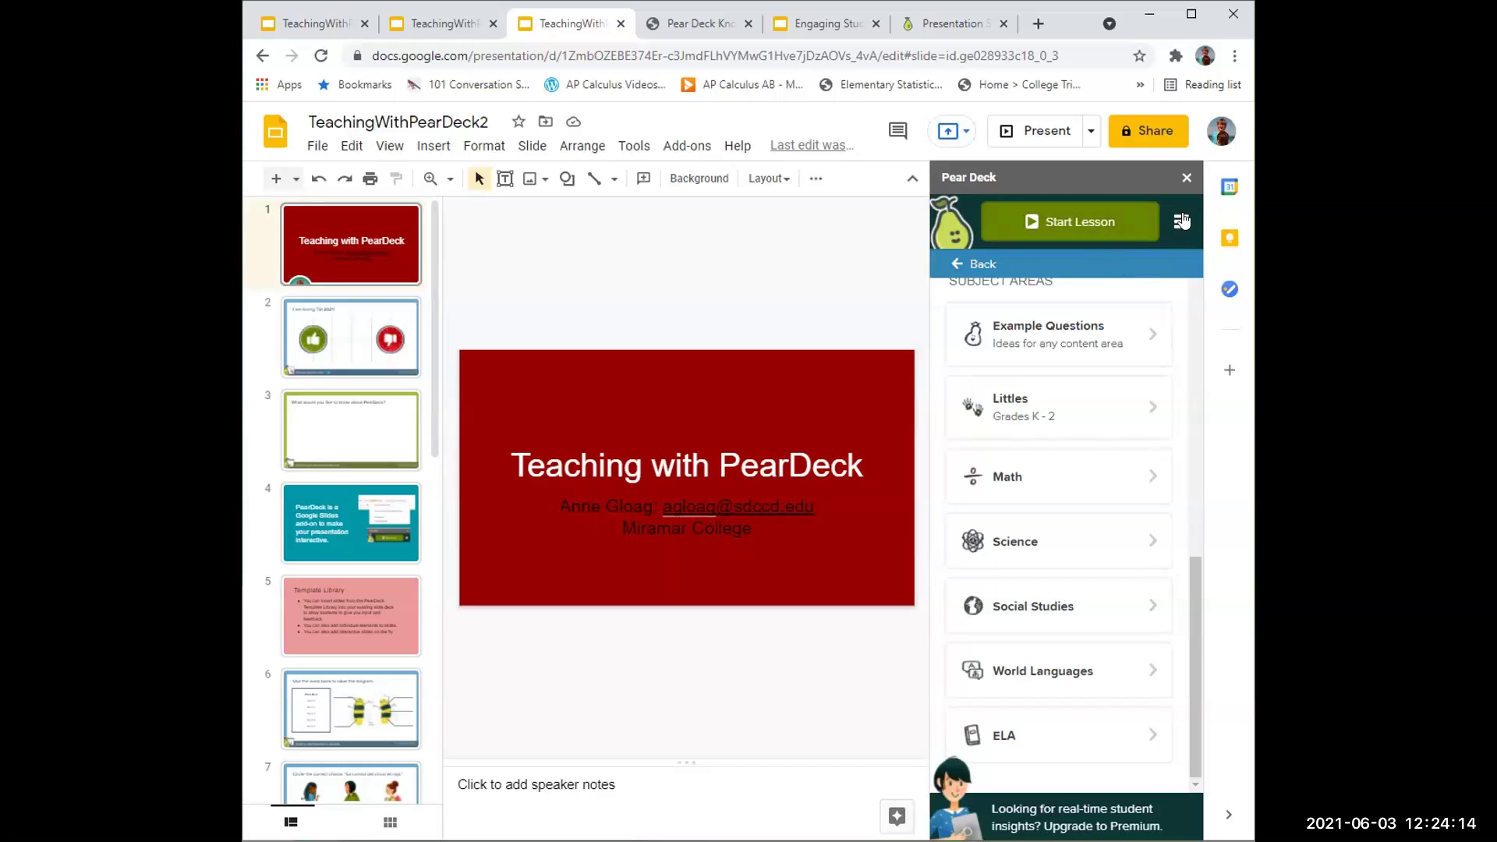
Start the deck as a live Pear Deck lesson from the hamburger menu
left_click(1182, 221)
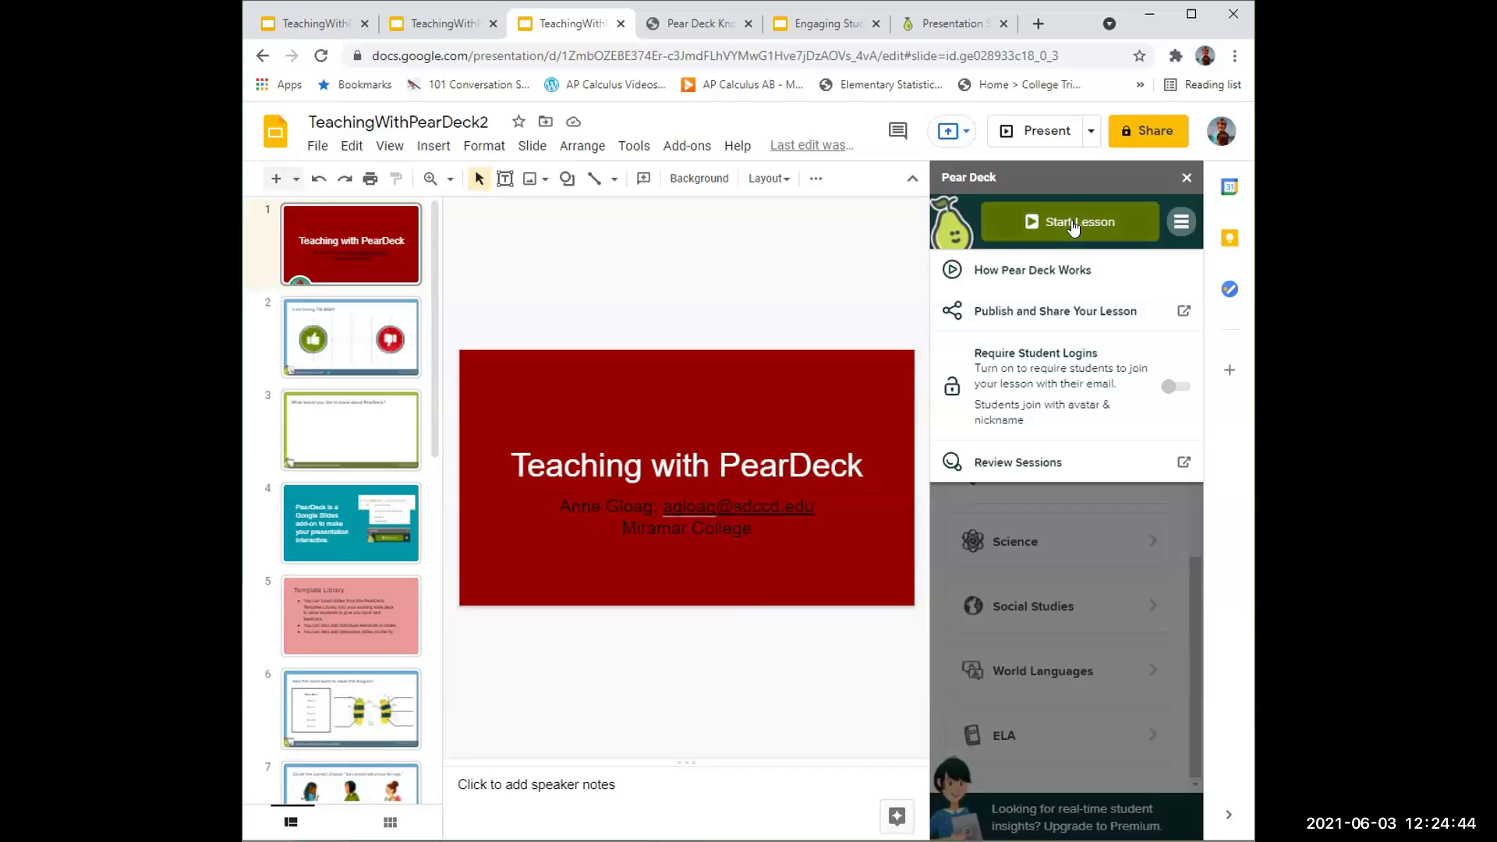
left_click(1076, 223)
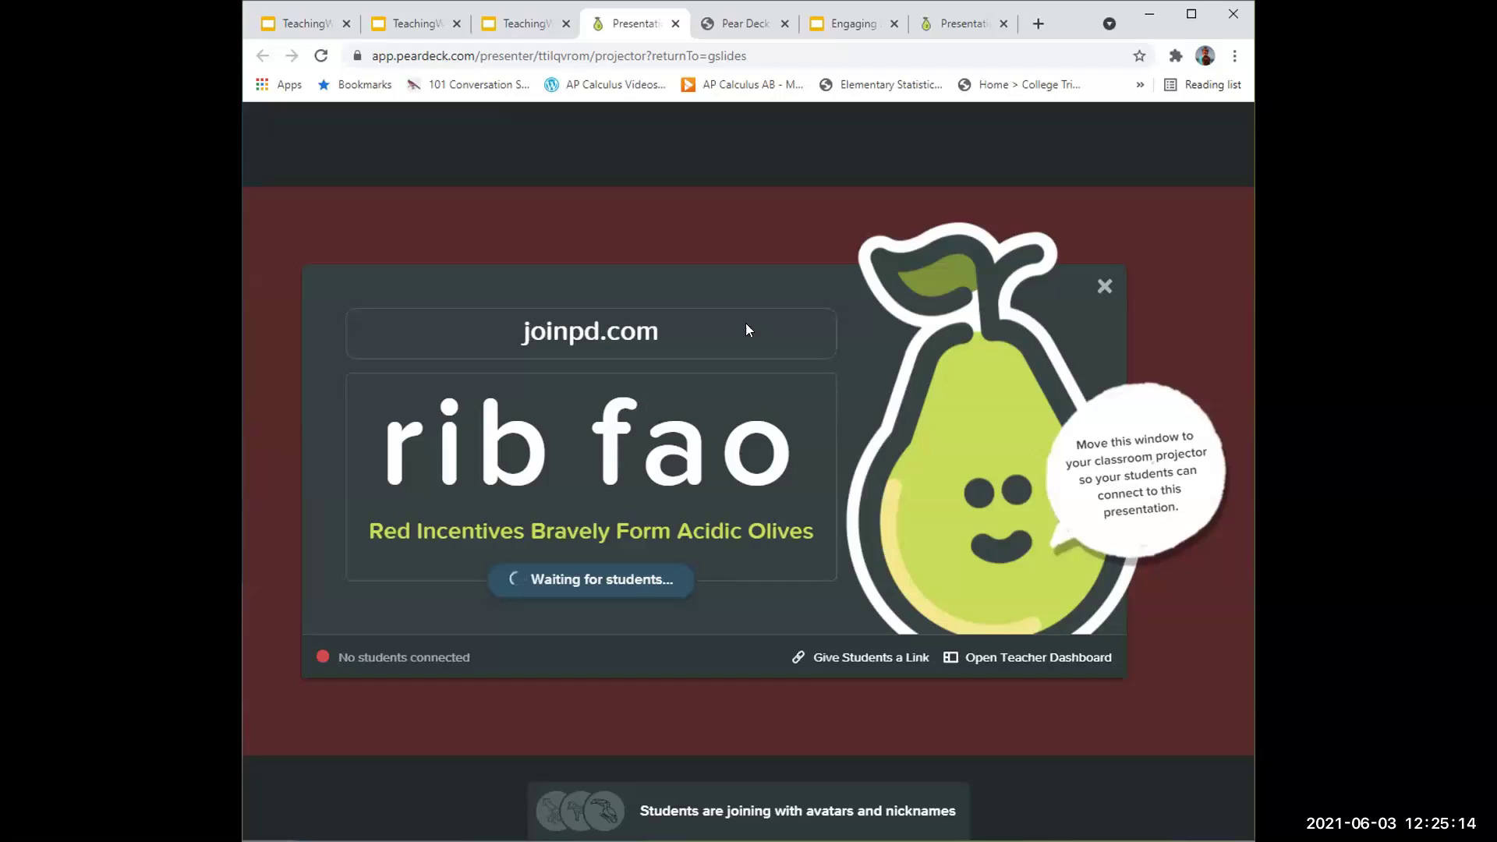
Copy the student join link, check the student tab, and start class with 11 students
left_click(832, 661)
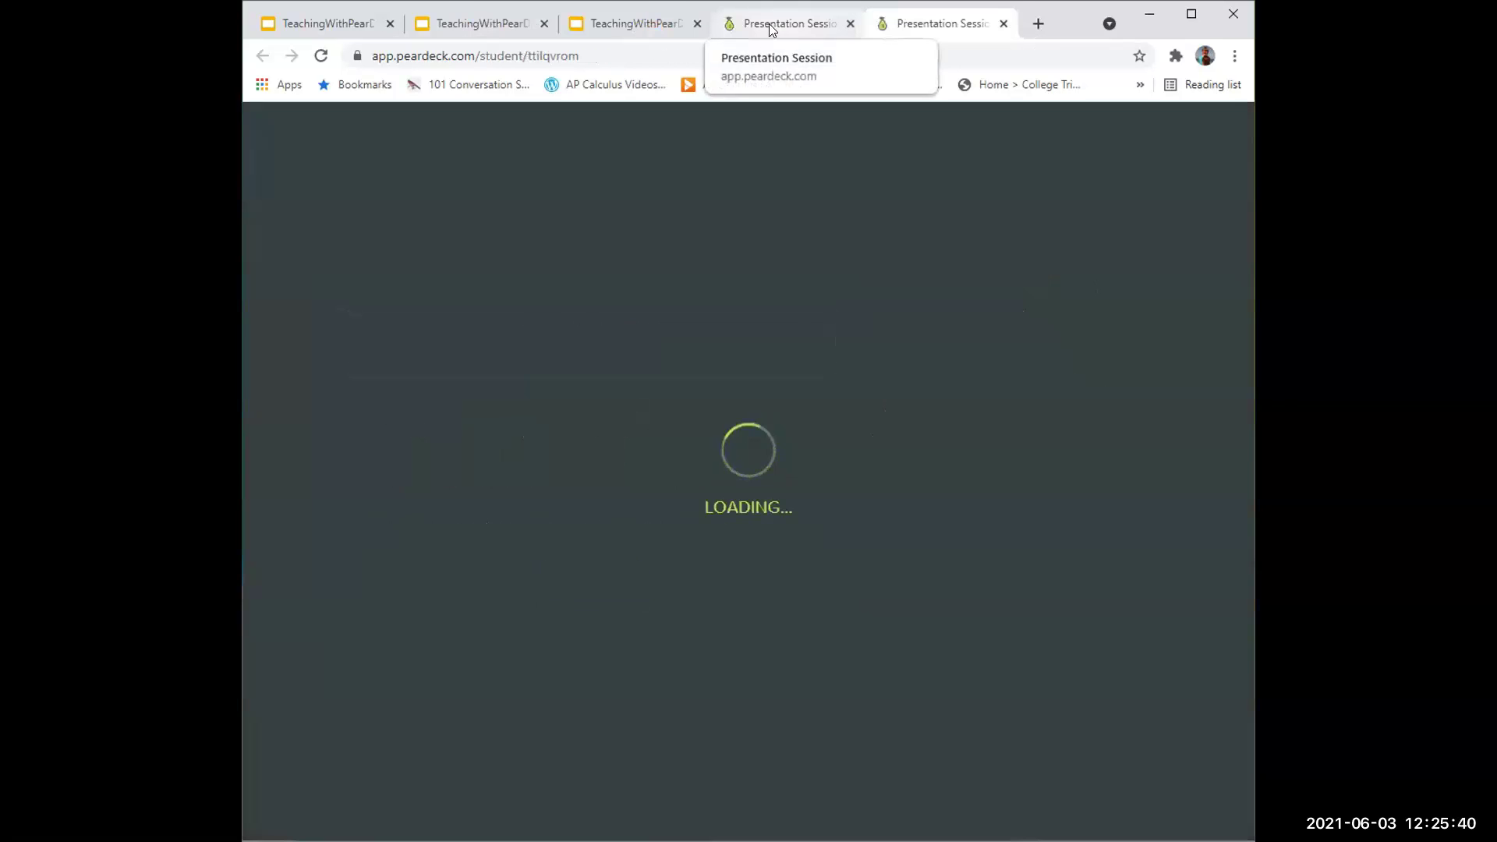
left_click(772, 25)
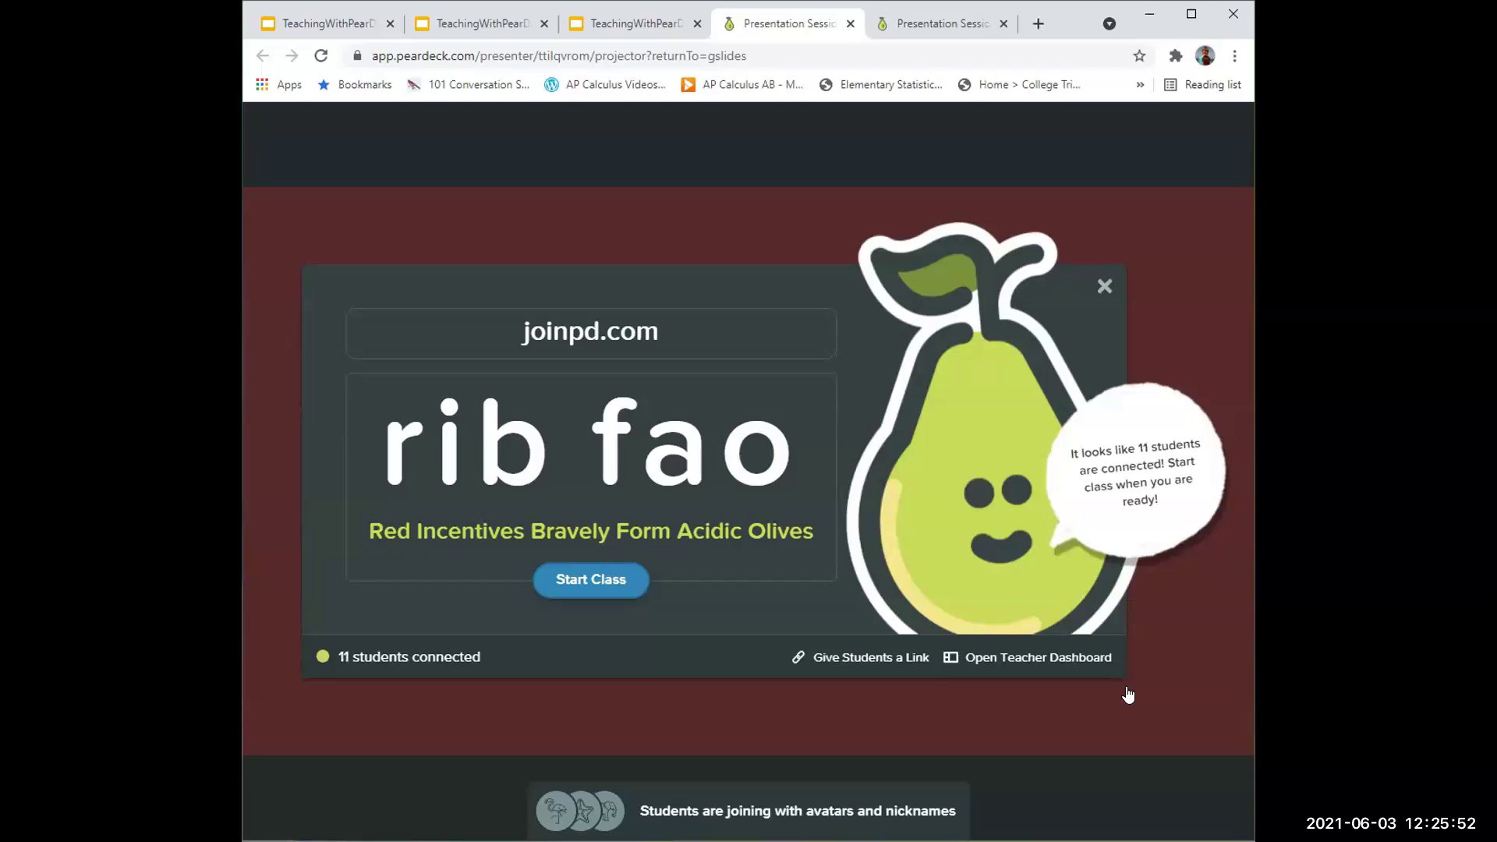
left_click(616, 584)
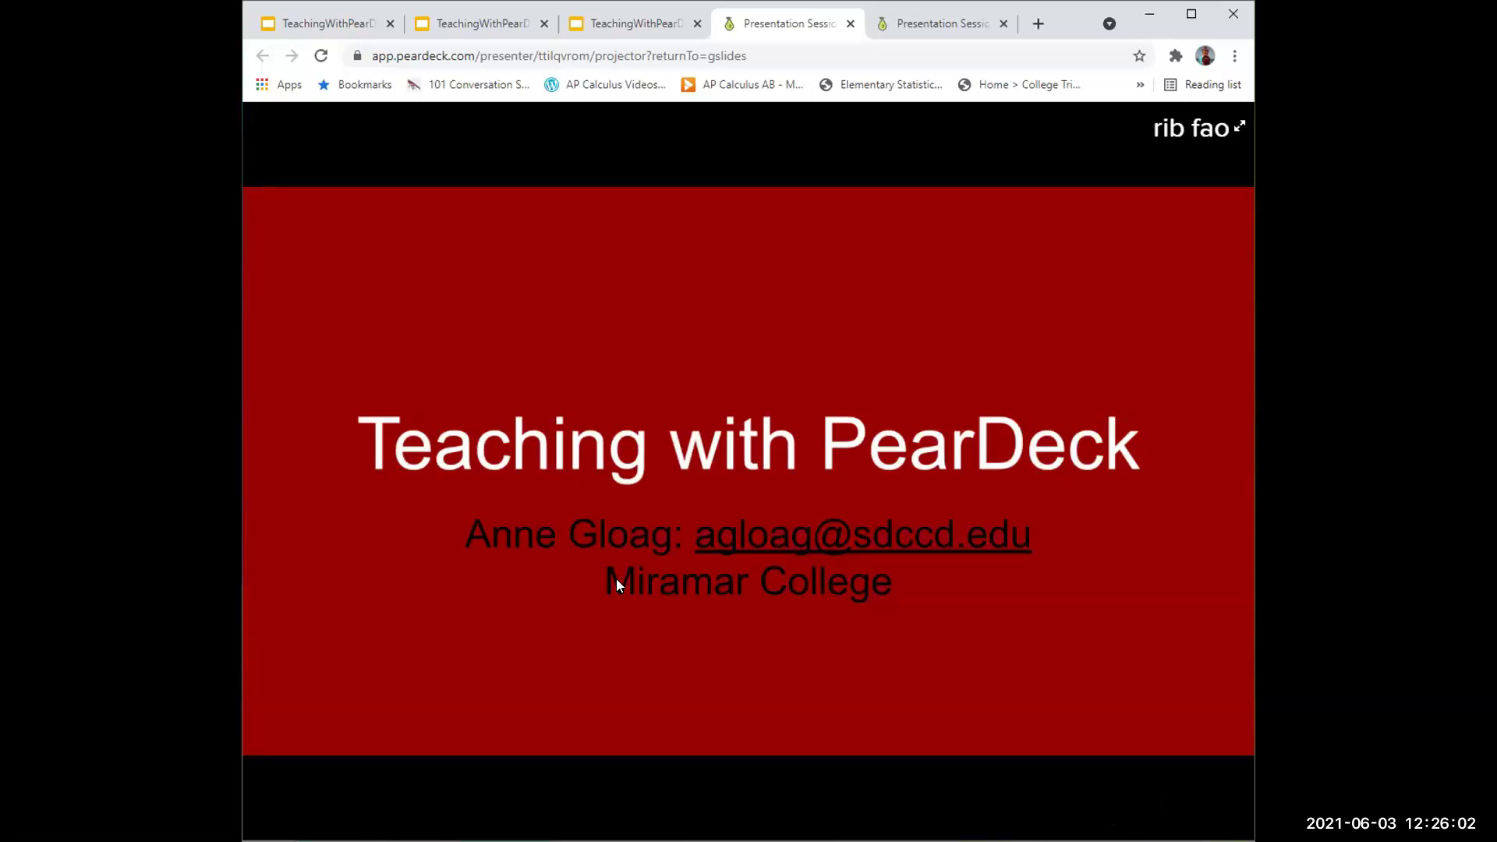
Advance to slide 2 and answer it as a student: happy face, dot on thumbs-up
mouse_move(608, 607)
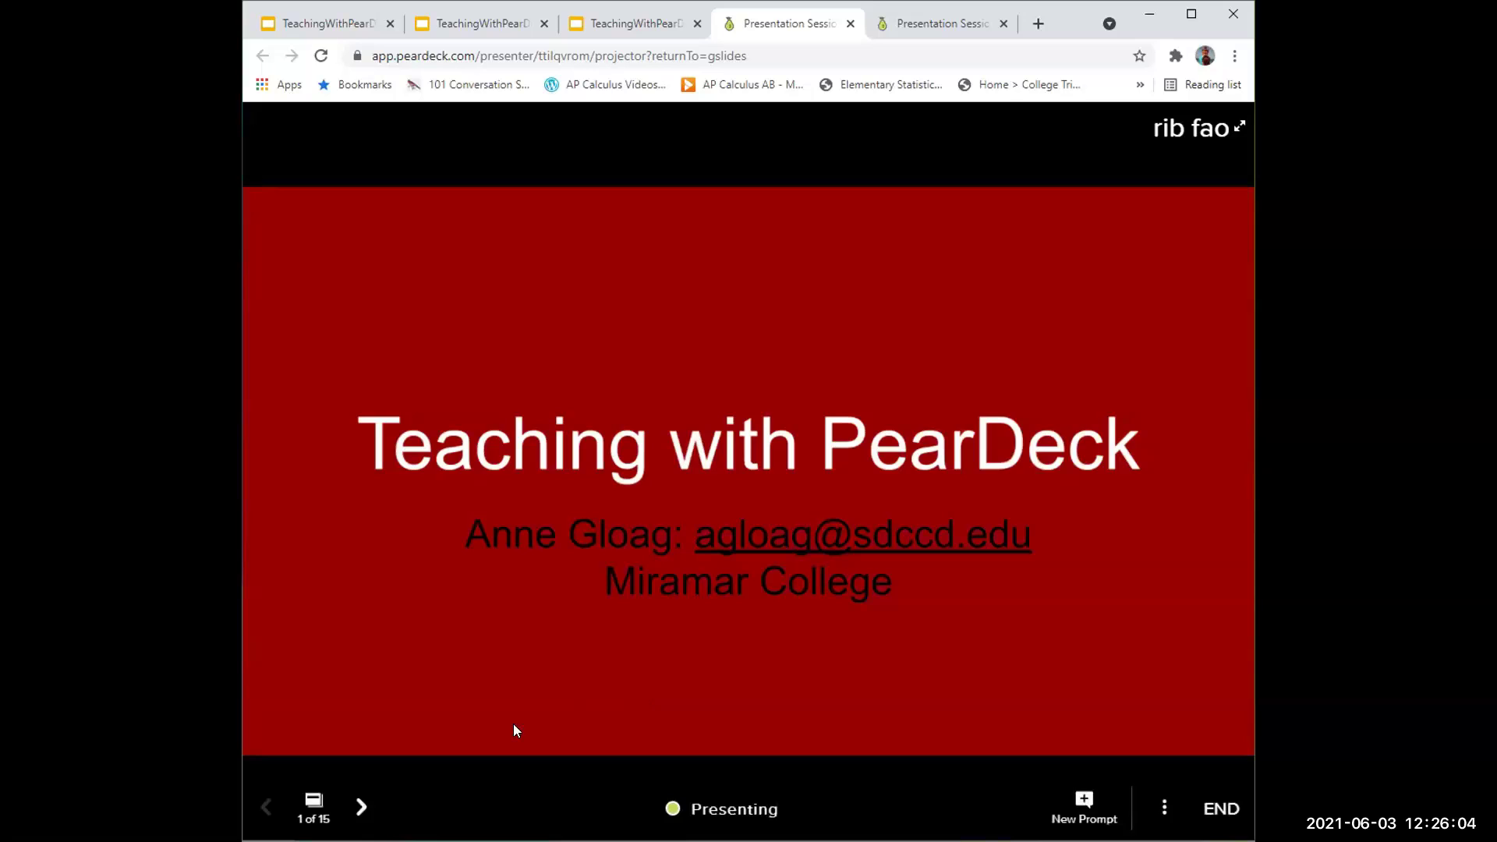
left_click(359, 808)
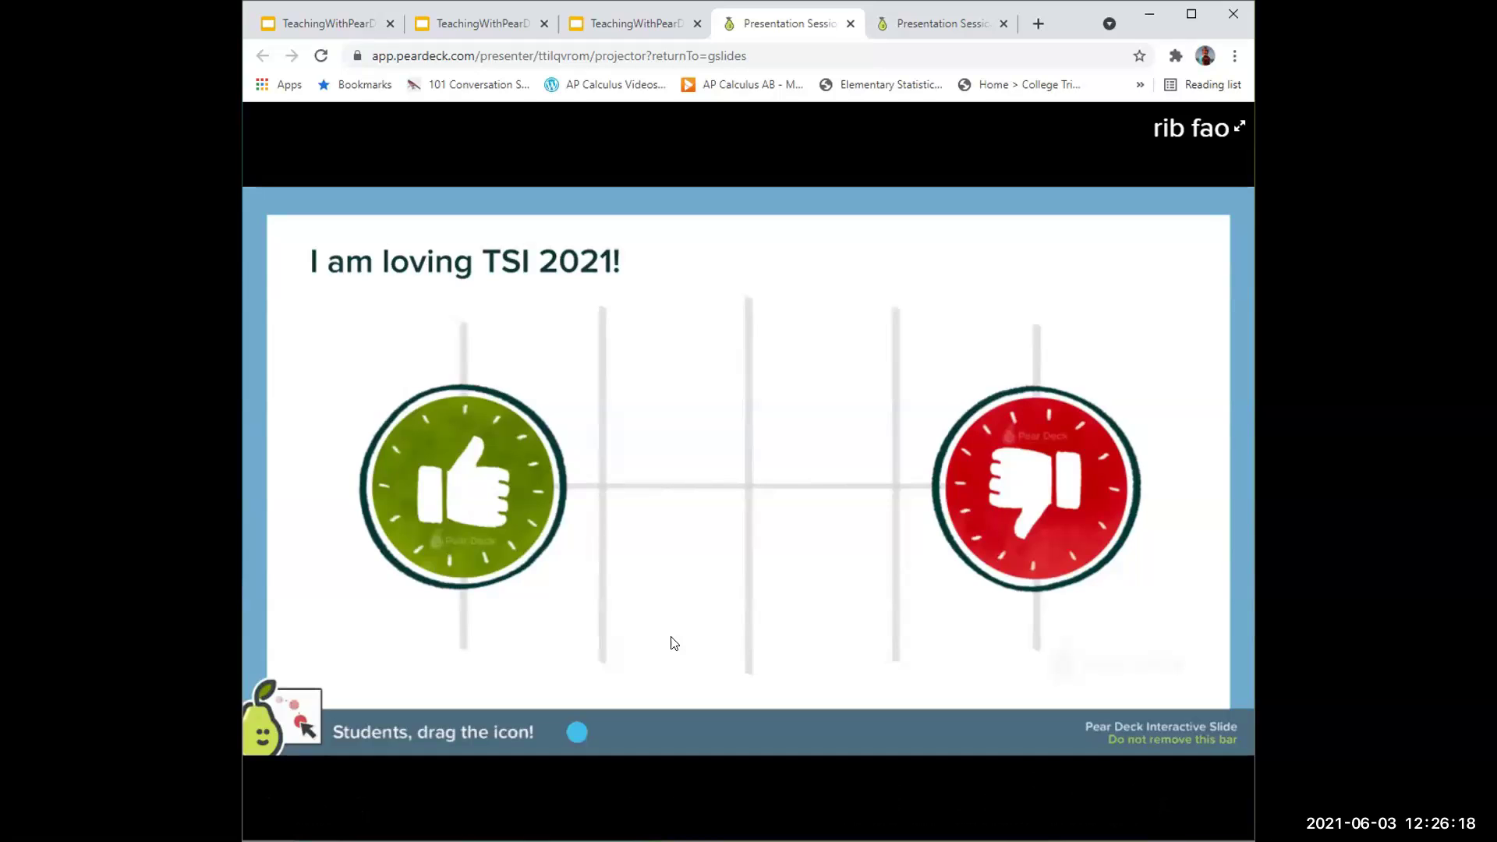
left_click(941, 24)
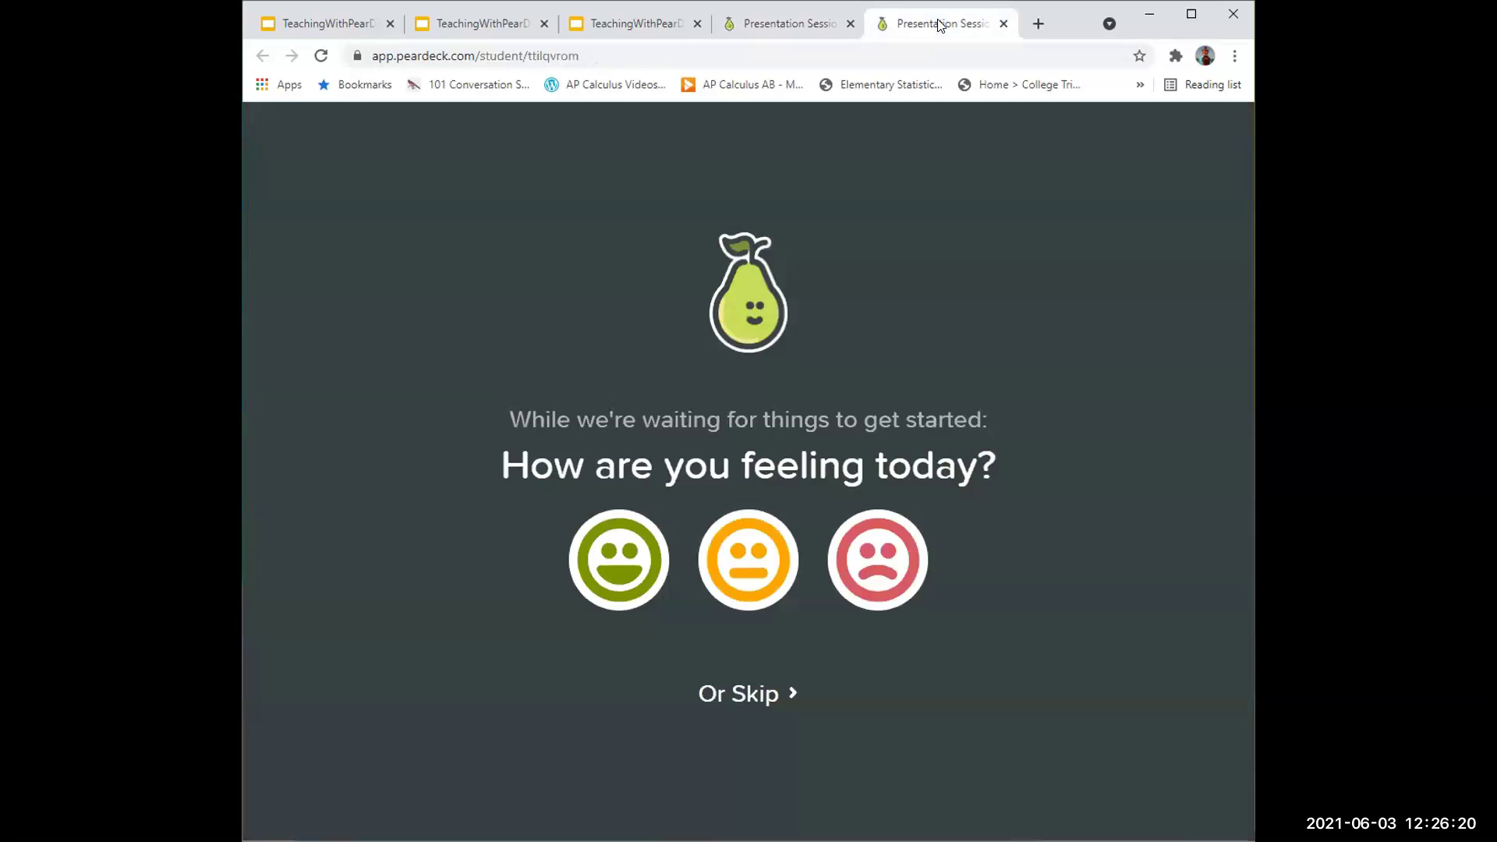
left_click(651, 573)
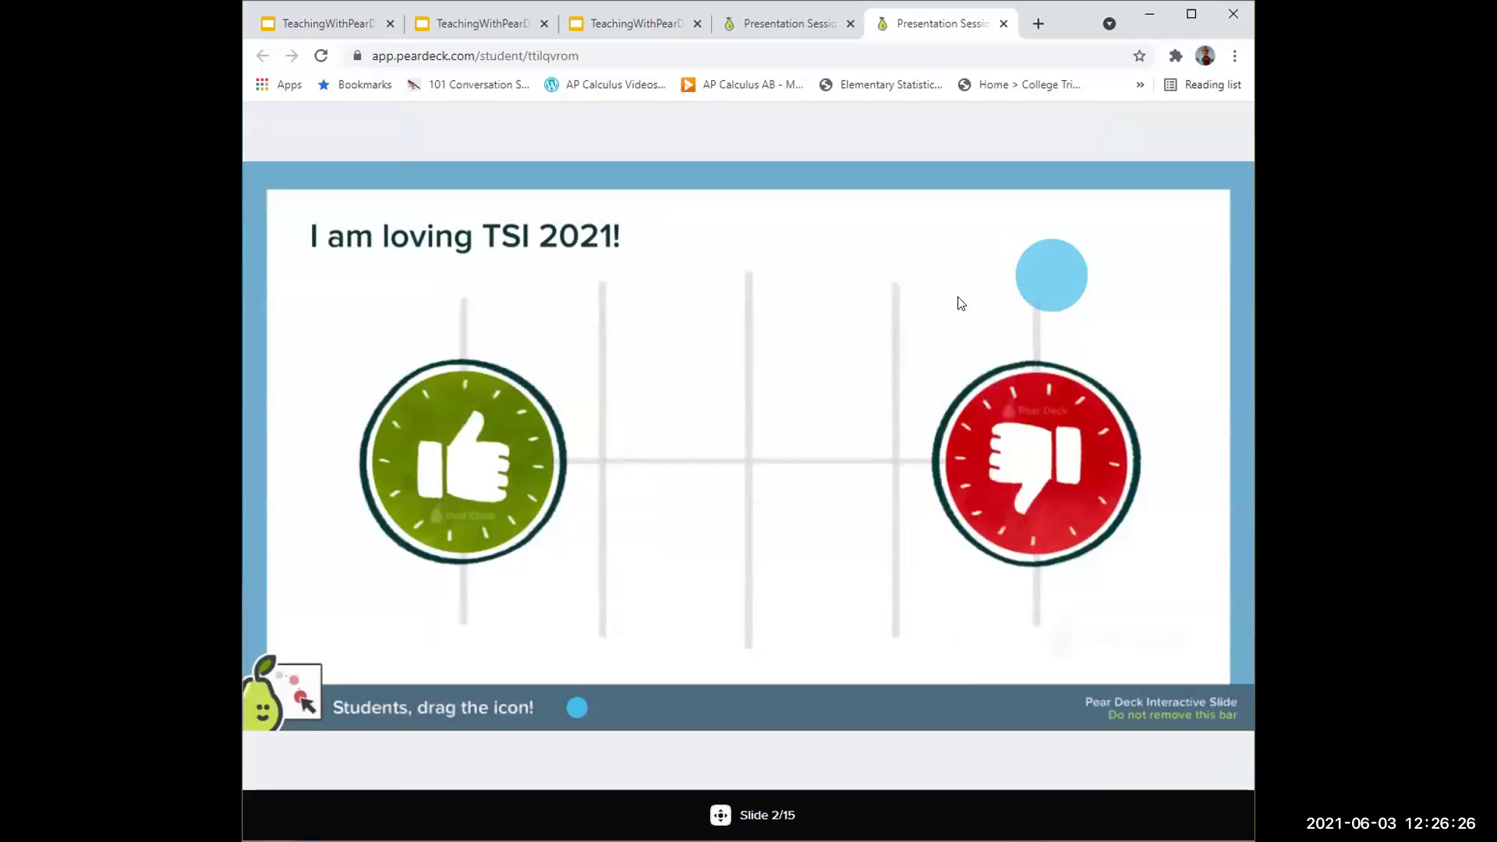
left_click_drag(1041, 269, 430, 475)
left_click(768, 25)
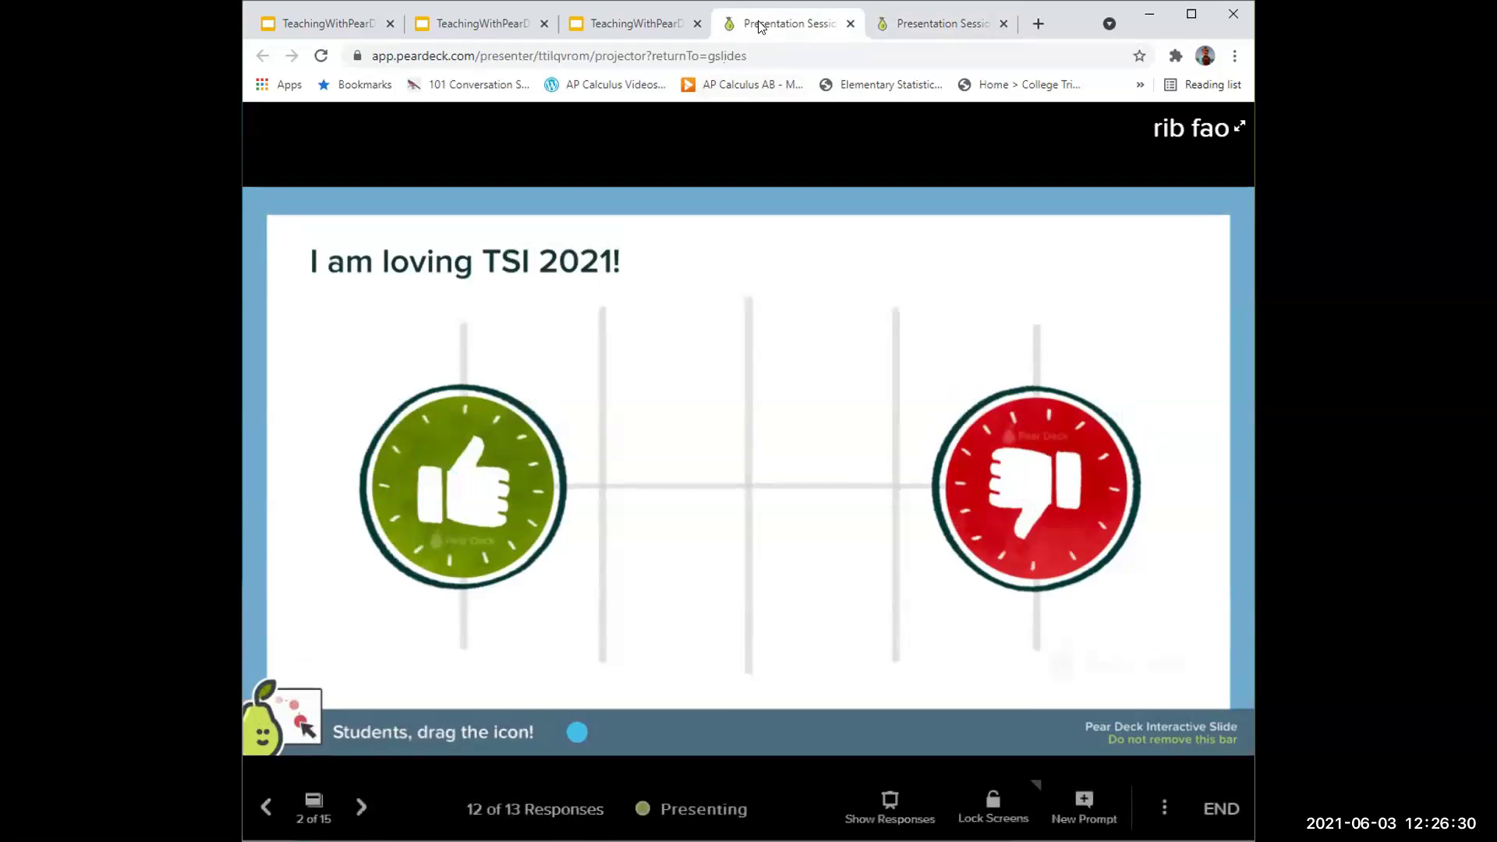
Show and then hide the class's response dots, and advance to slide 3
left_click(901, 813)
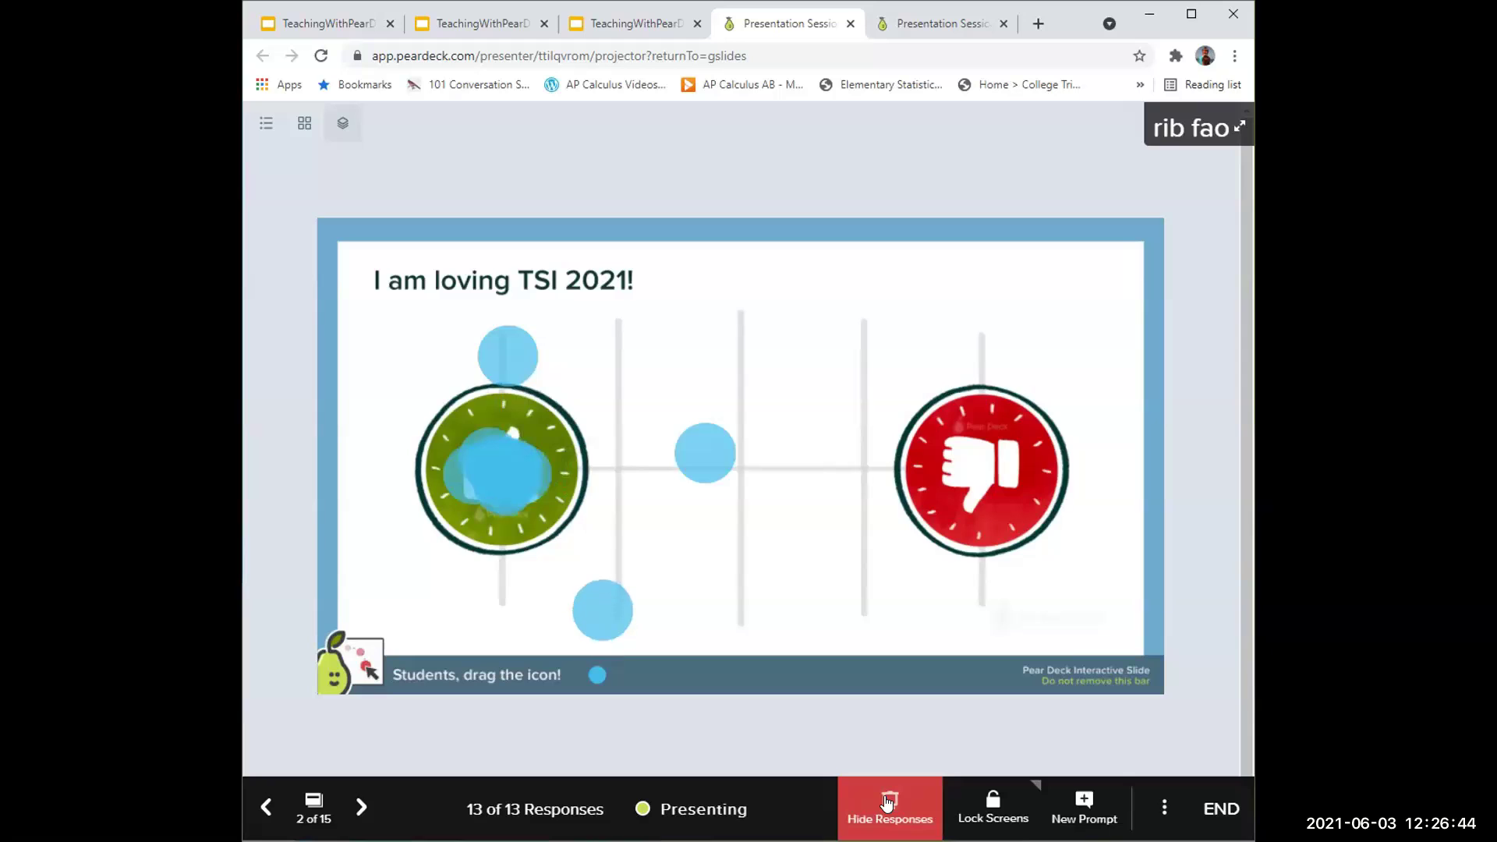
left_click(888, 803)
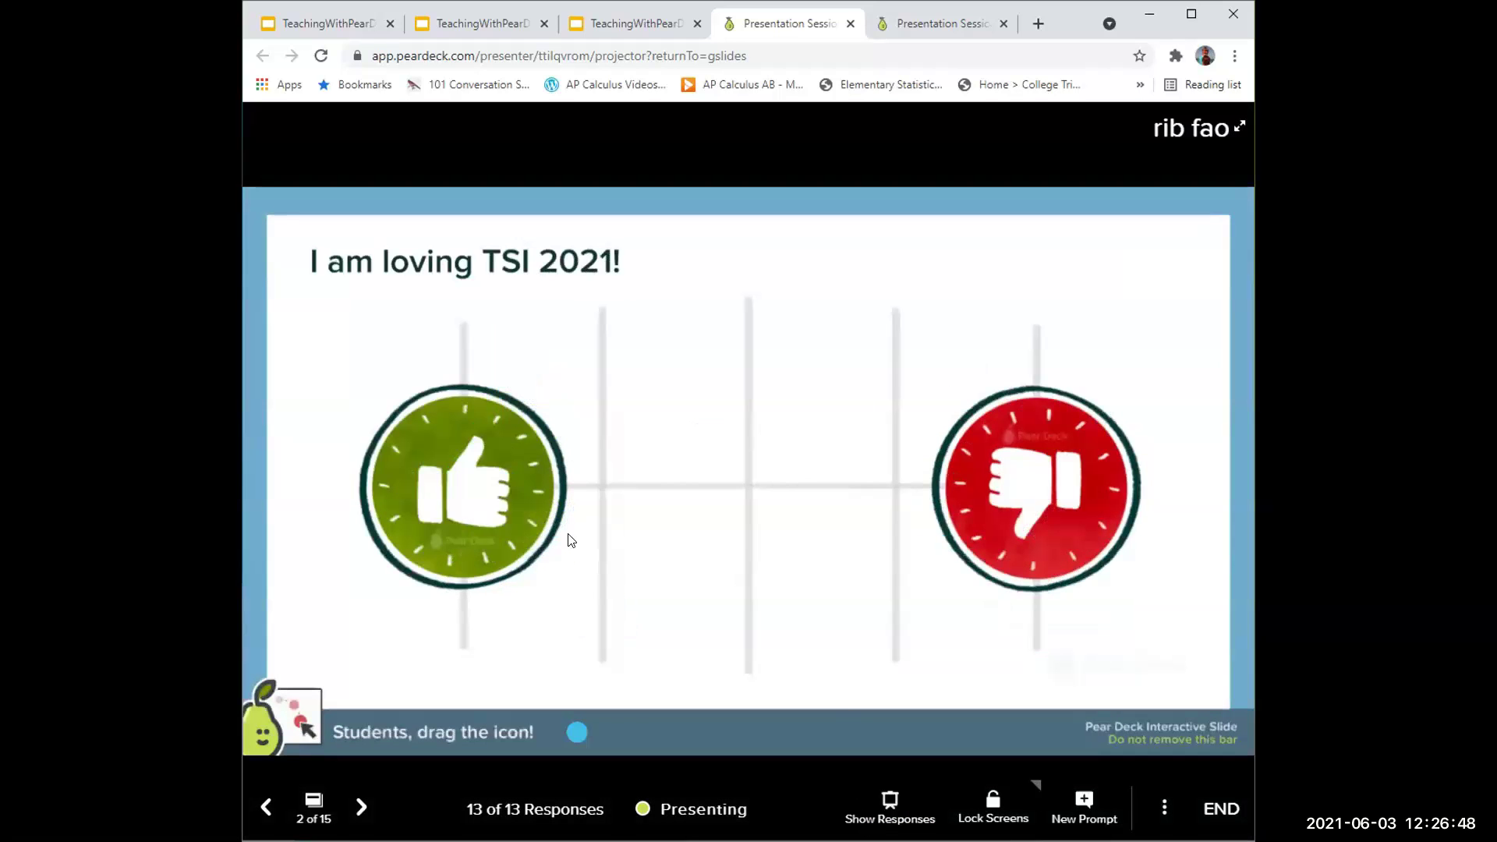
left_click(361, 807)
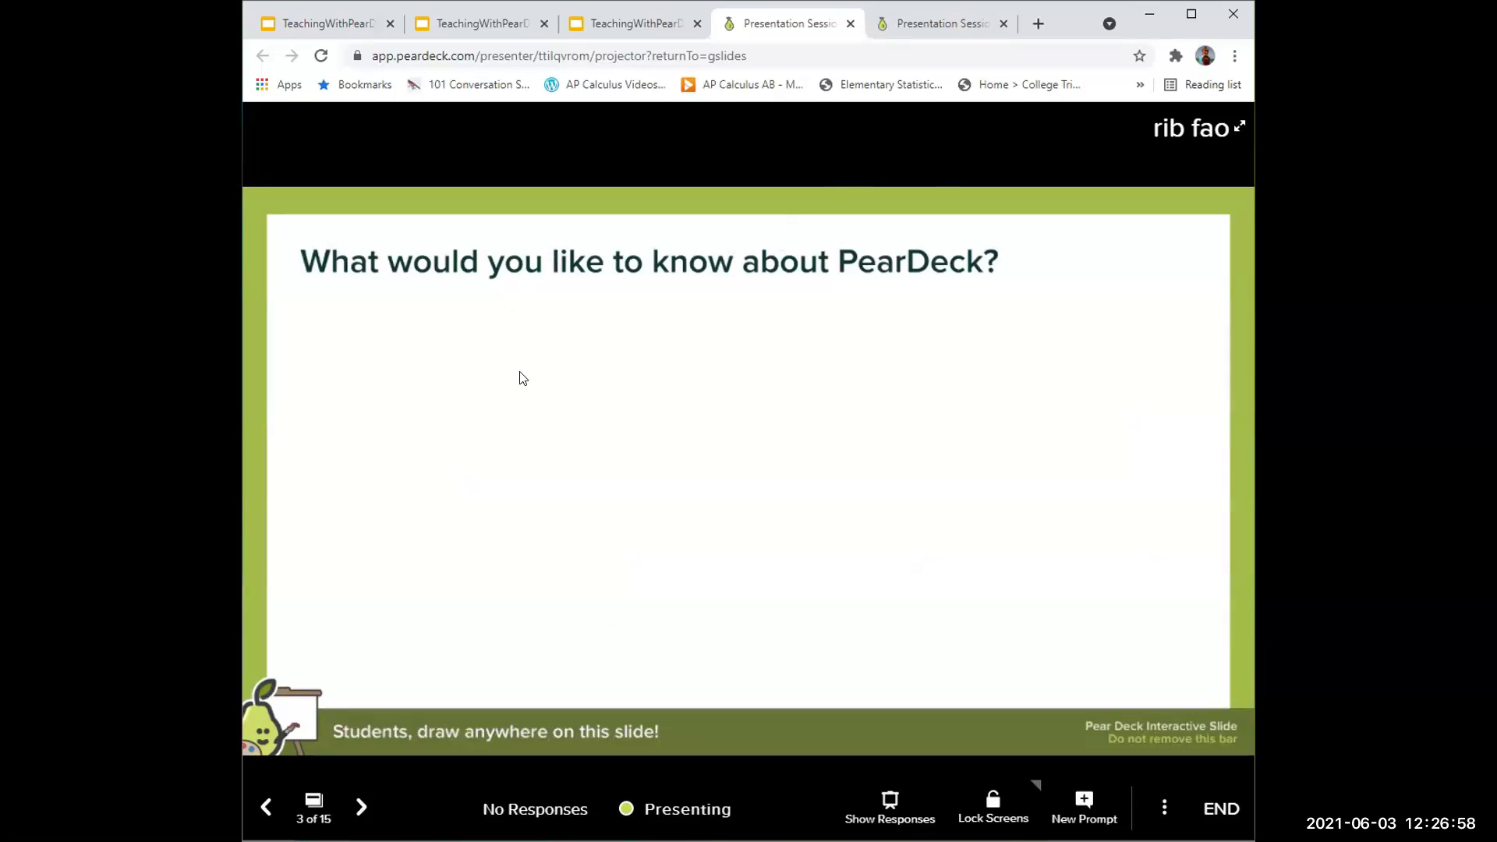
As a student, add the text answer 'How do you use it?' on slide 3
left_click(935, 25)
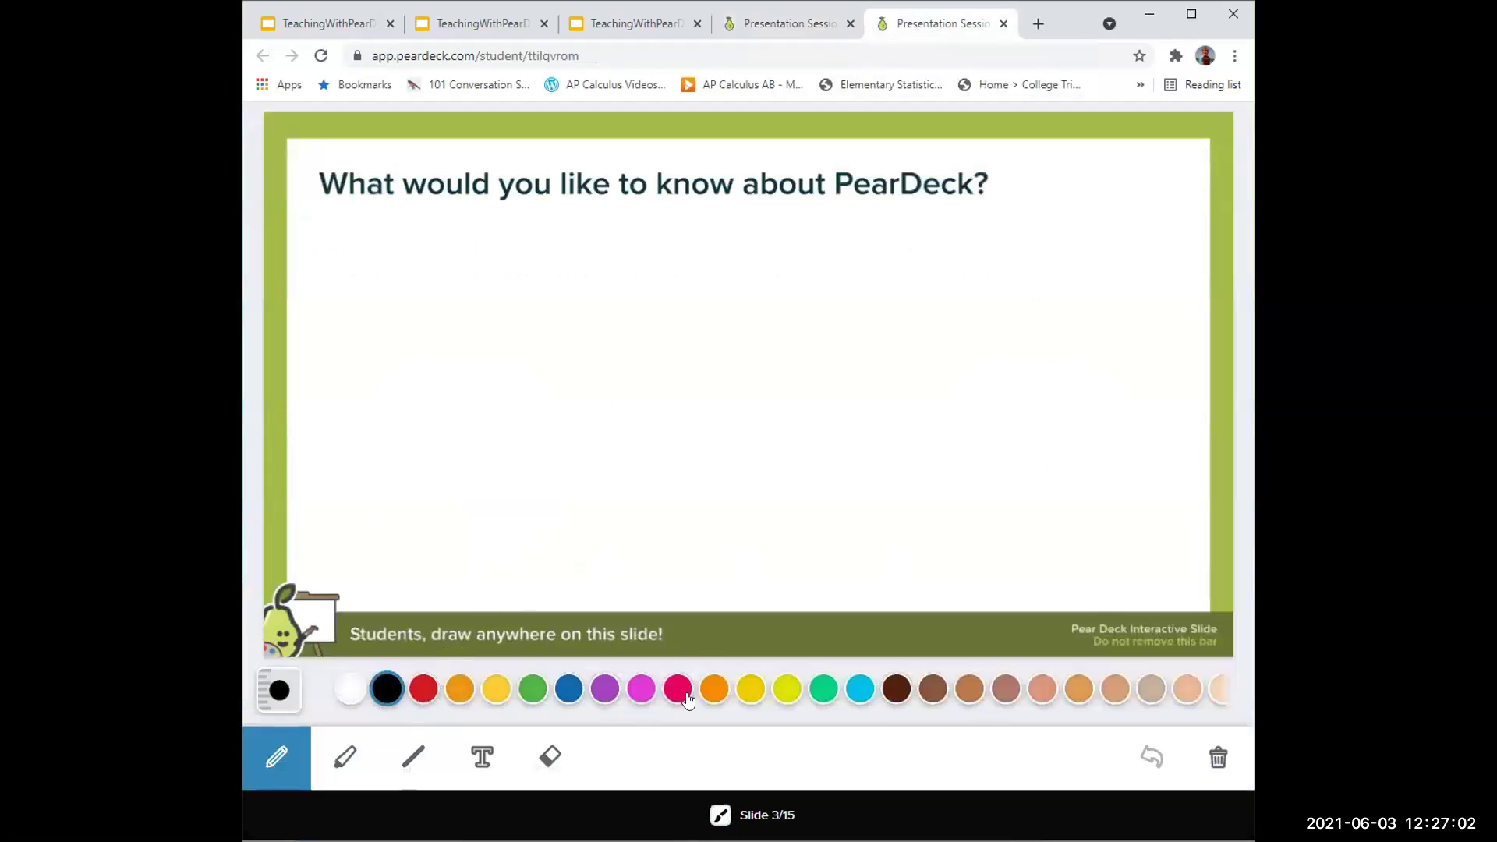
left_click(482, 756)
left_click(845, 266)
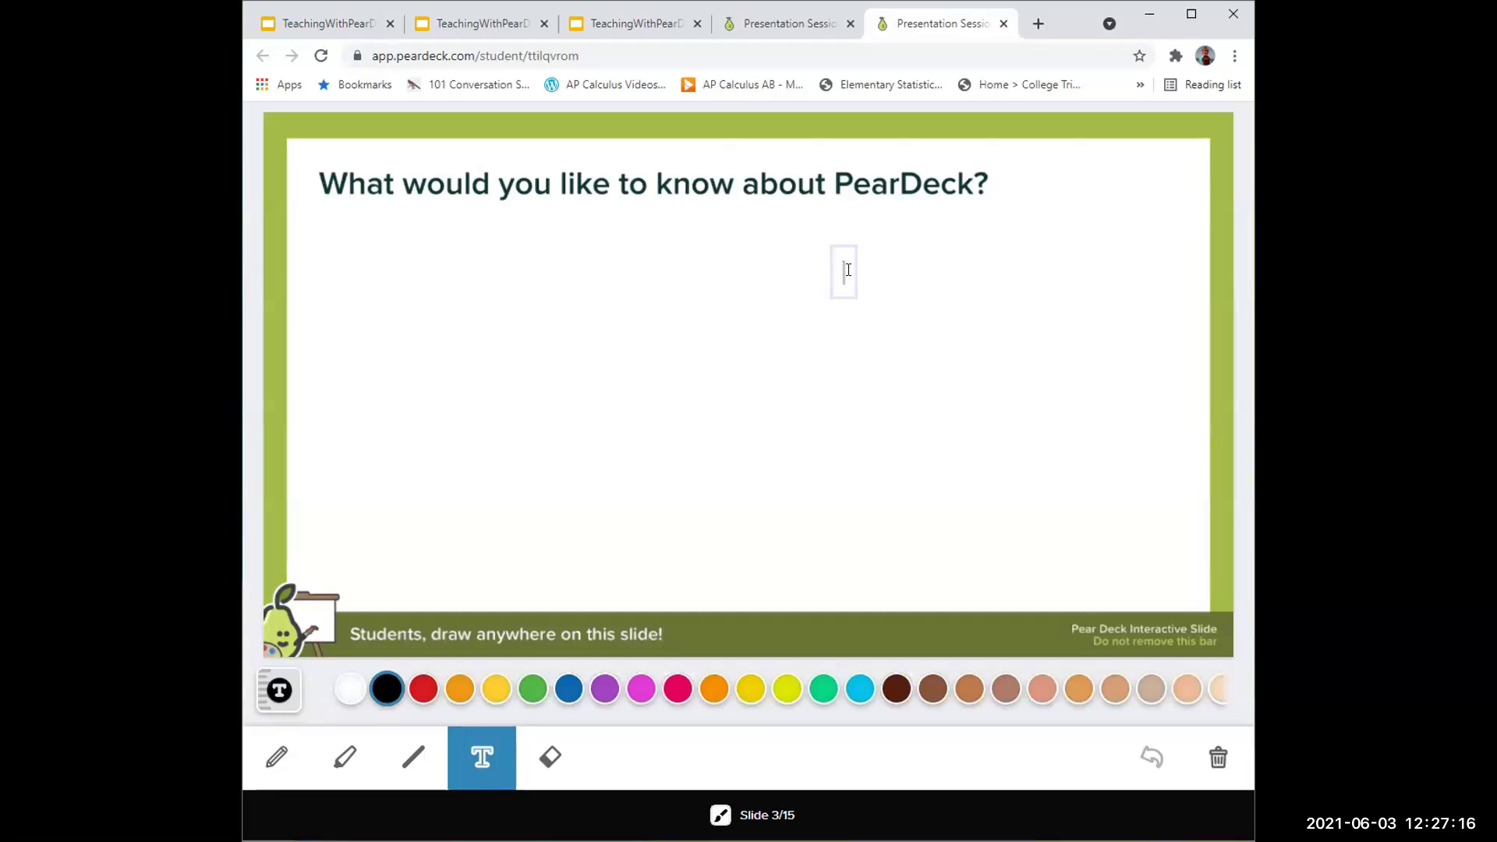
type("How do you use it?")
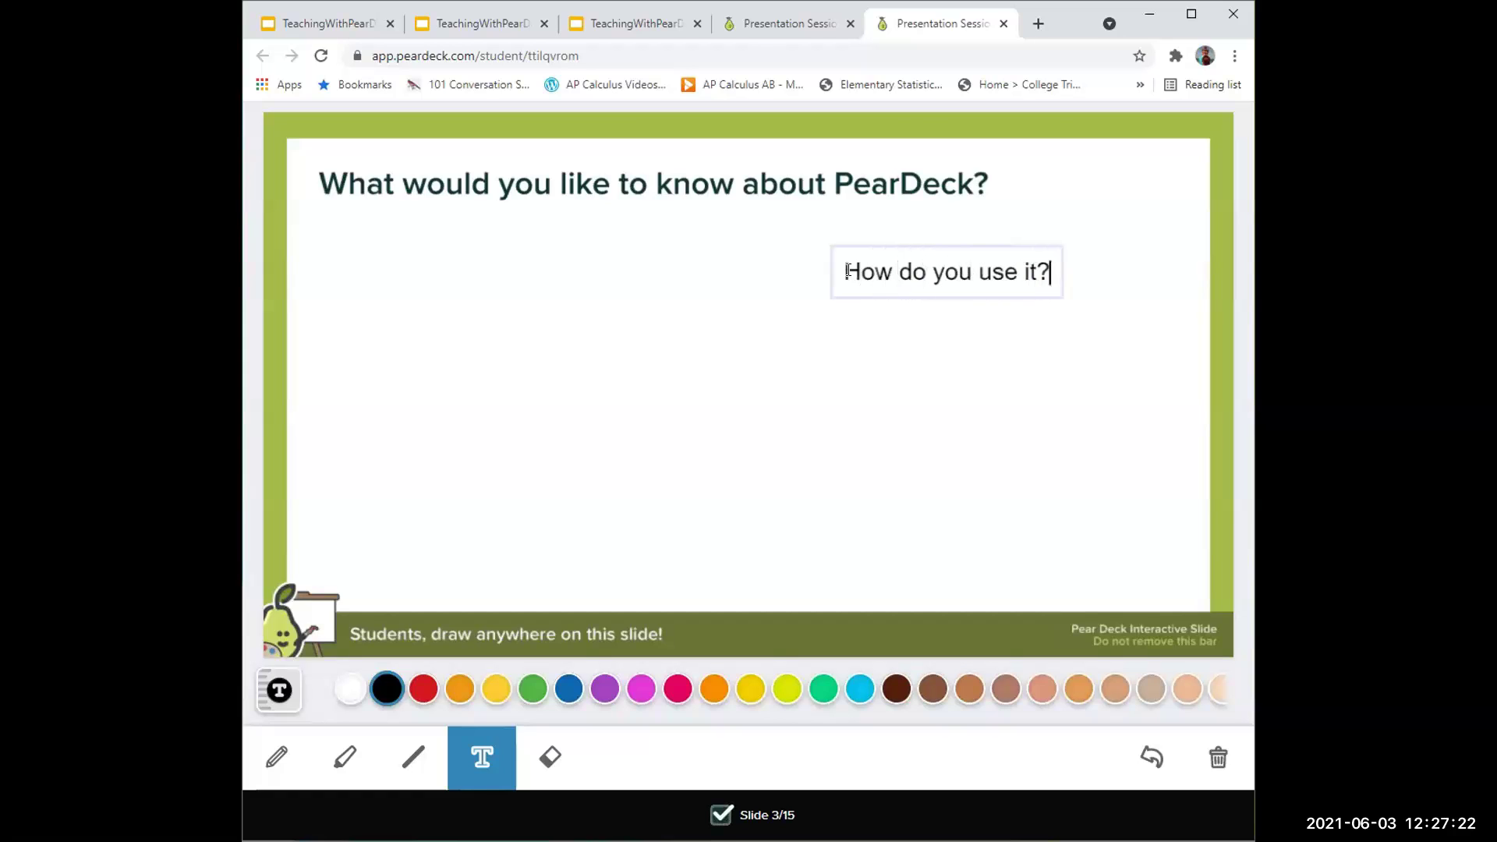
Show the slide 3 responses in the presenter view and scroll through the student drawings and questions
left_click(788, 23)
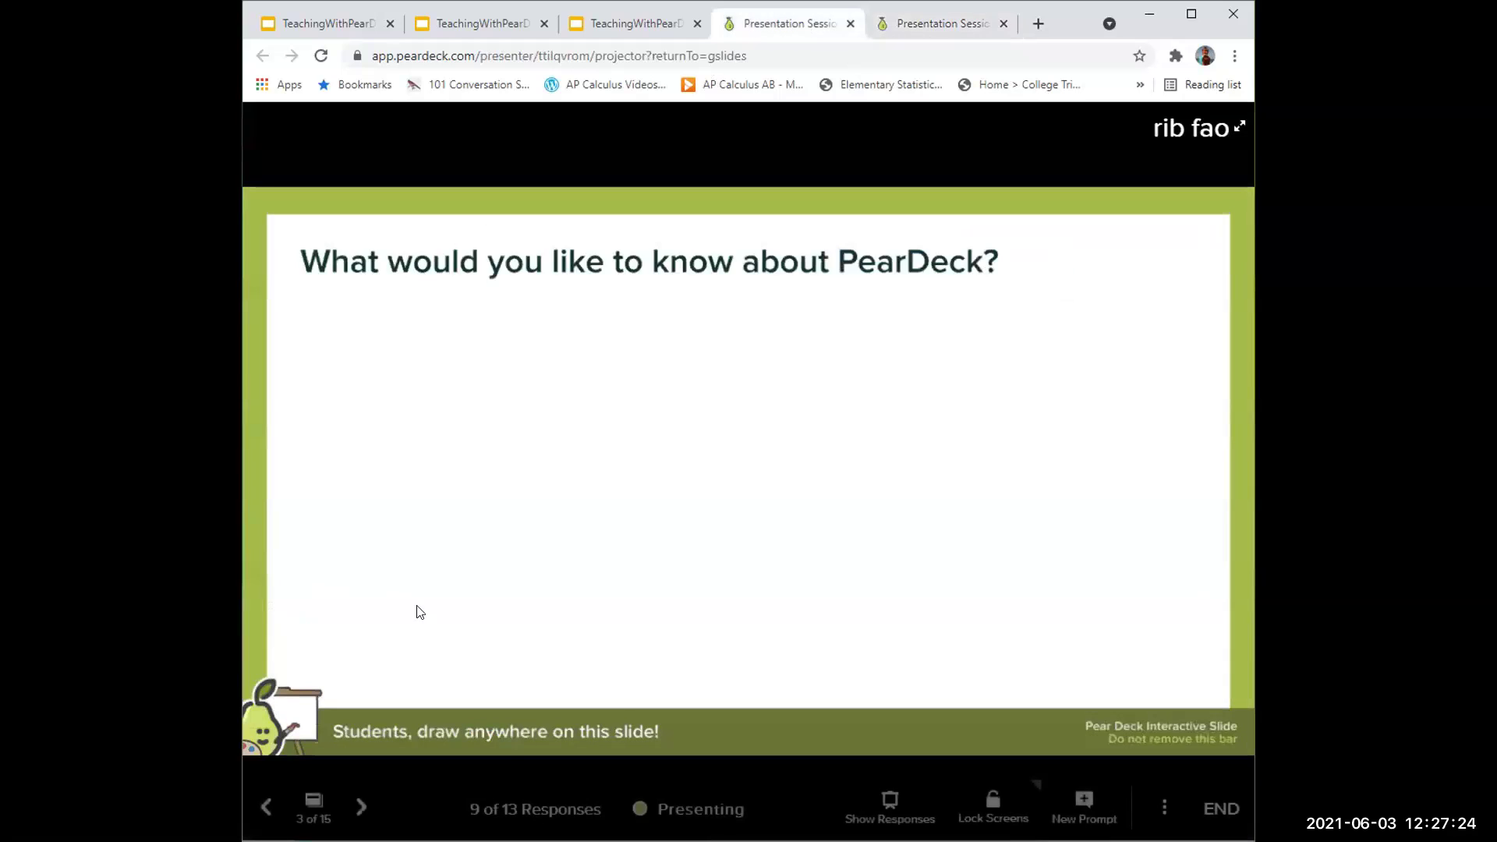
left_click(885, 809)
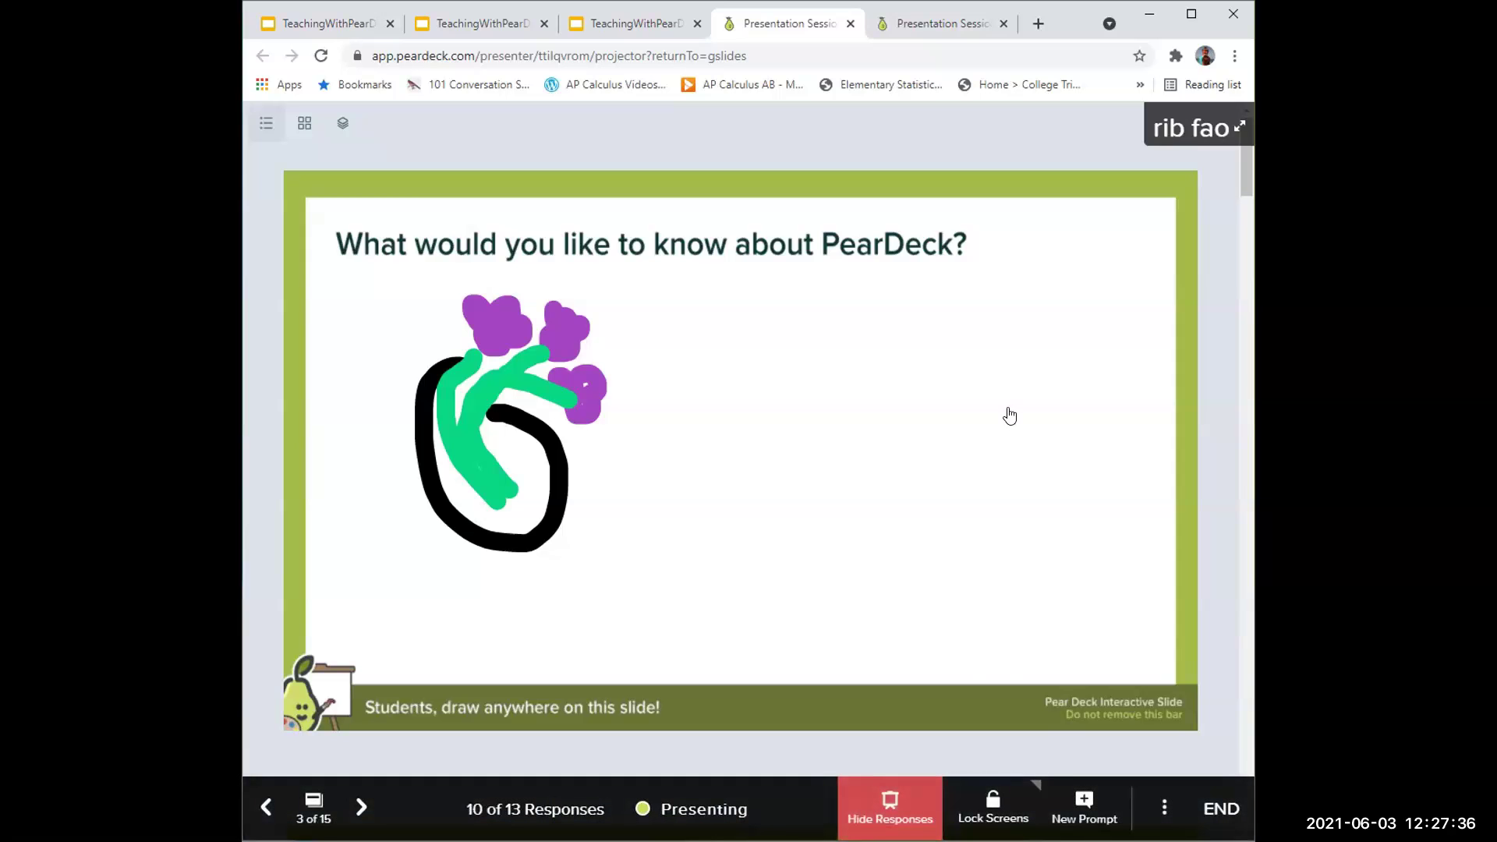
scroll(1084, 611, "down", 5)
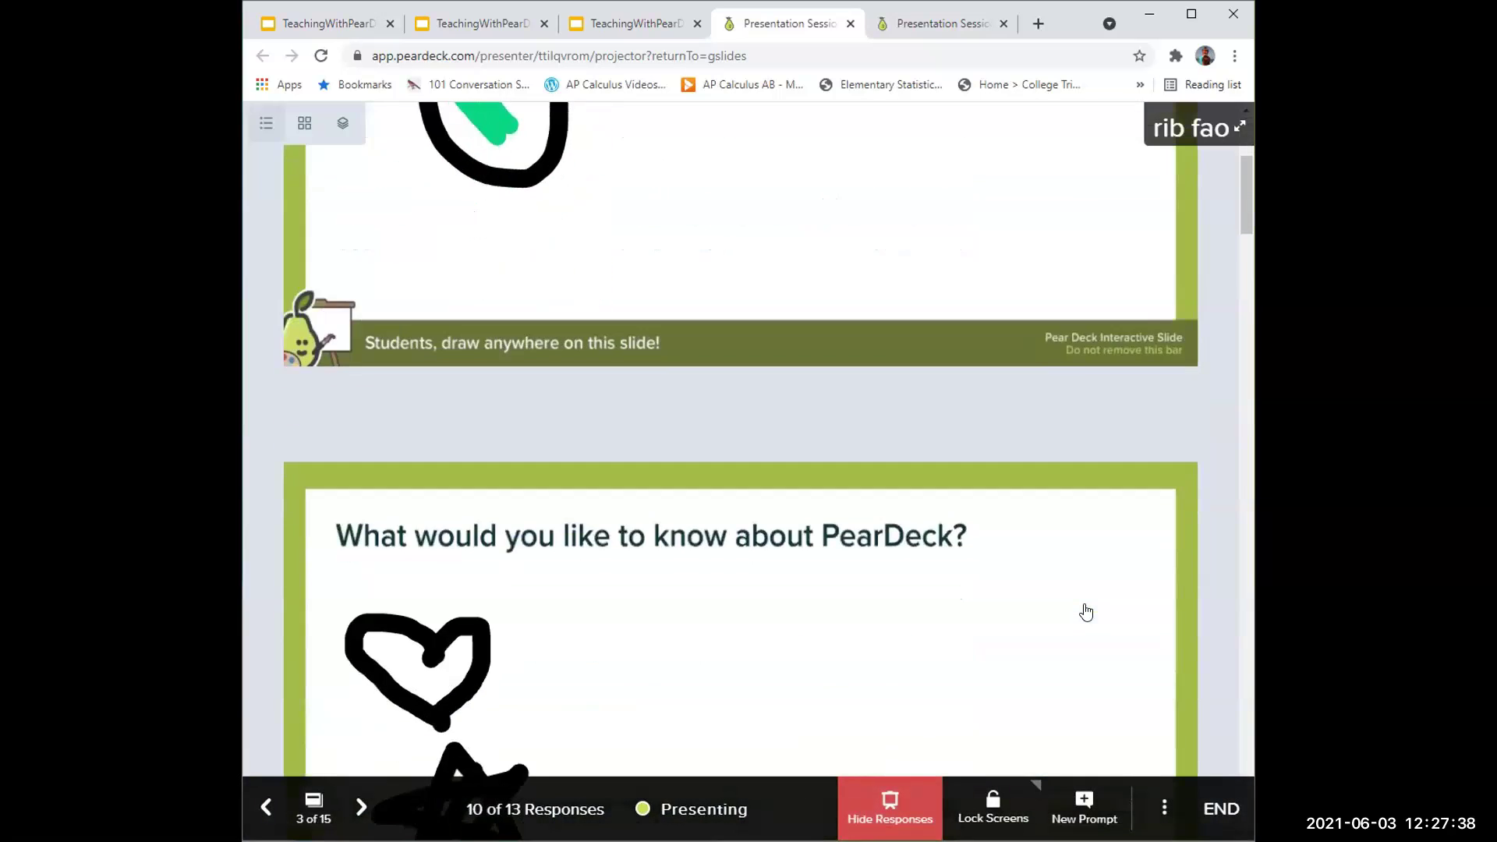
scroll(1086, 613, "up", 5)
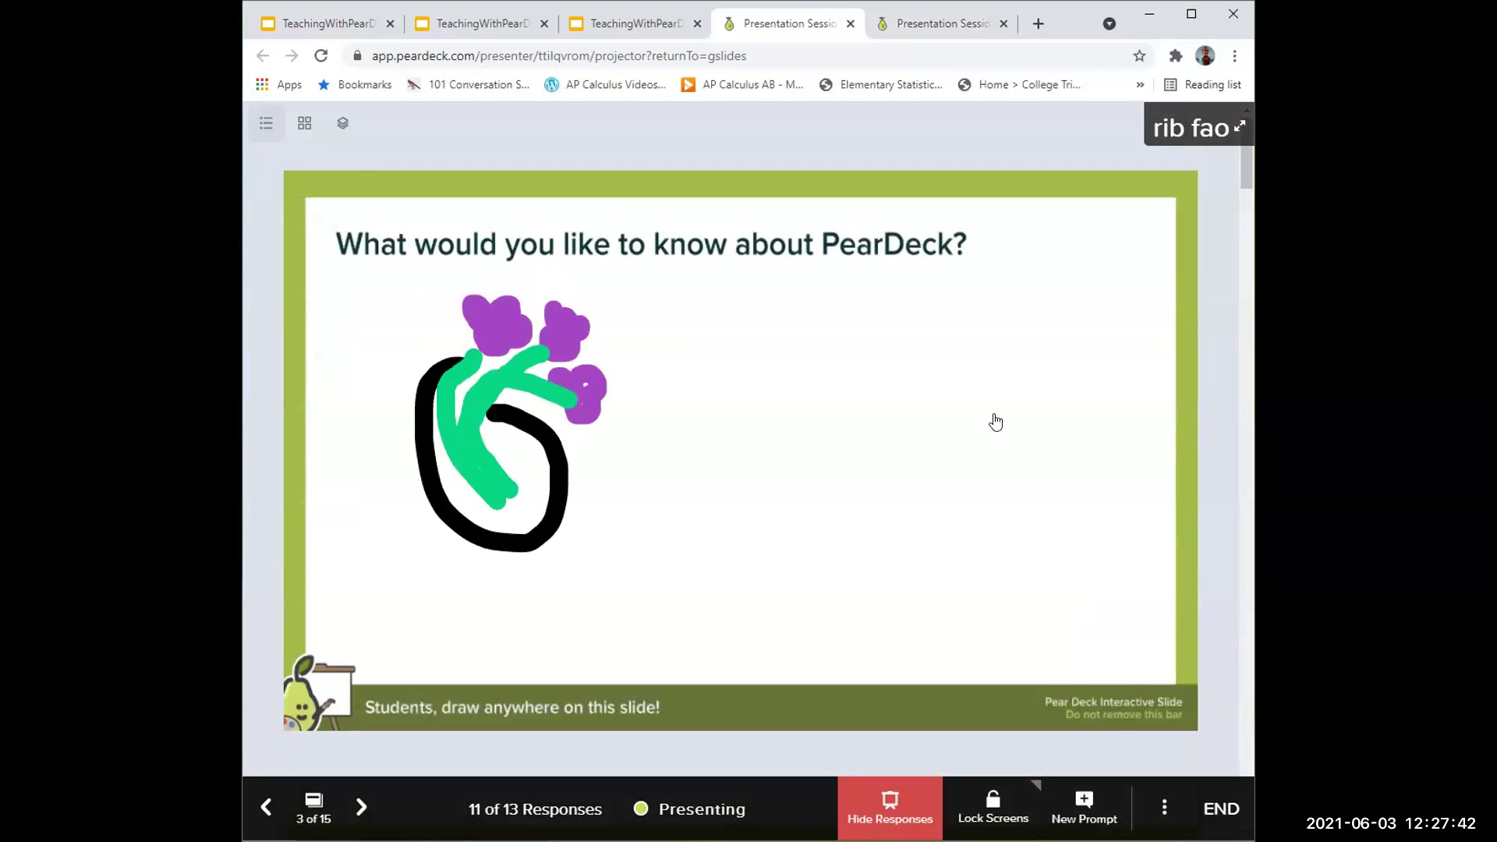
scroll(994, 421, "down", 10)
scroll(996, 422, "down", 10)
scroll(995, 421, "down", 10)
scroll(995, 421, "down", 20)
scroll(996, 421, "down", 20)
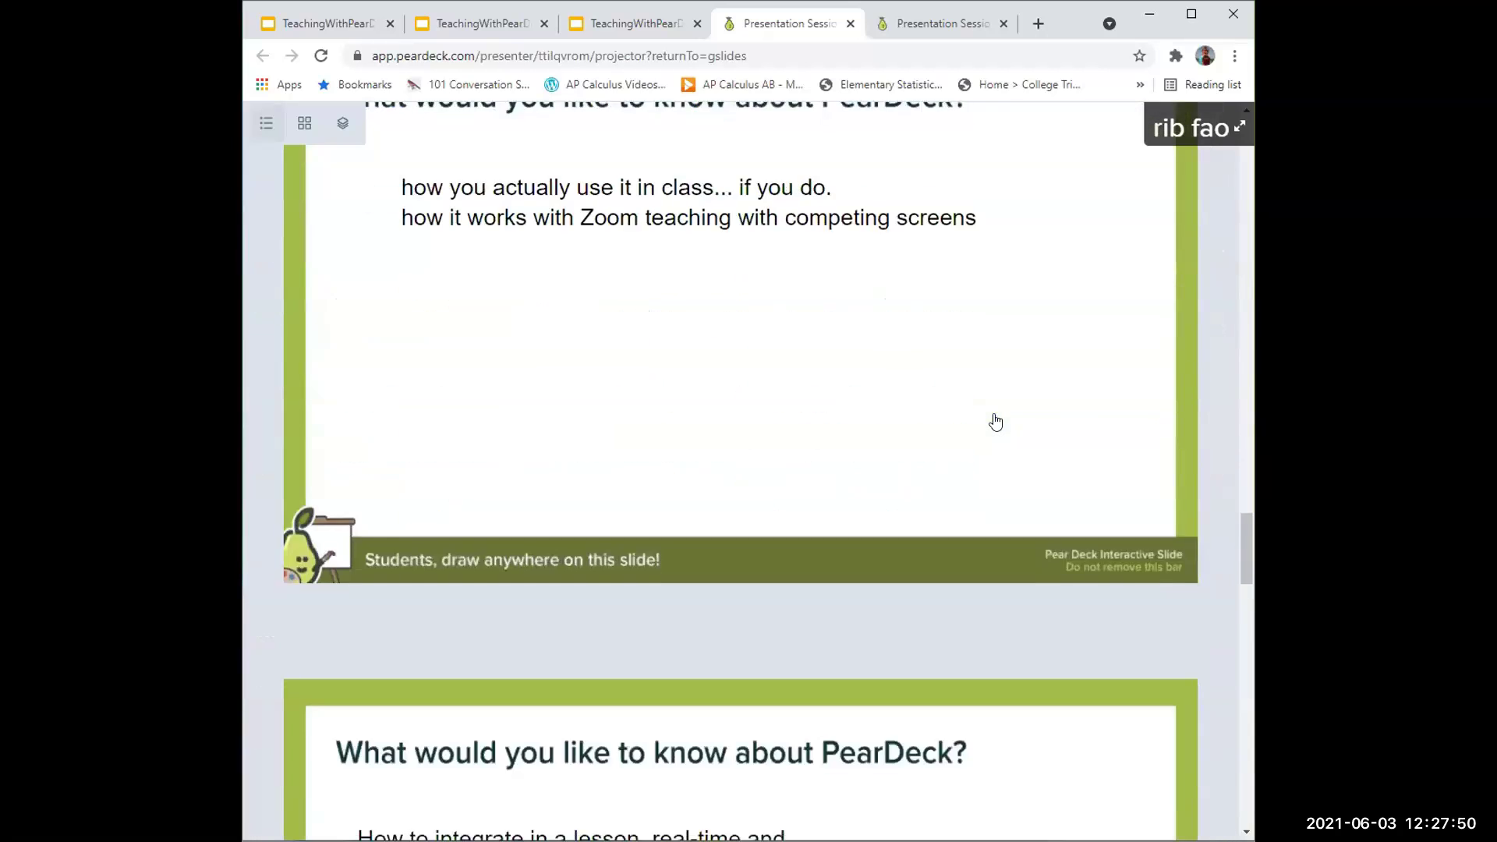
scroll(996, 422, "down", 20)
scroll(995, 422, "up", 20)
scroll(995, 421, "up", 5)
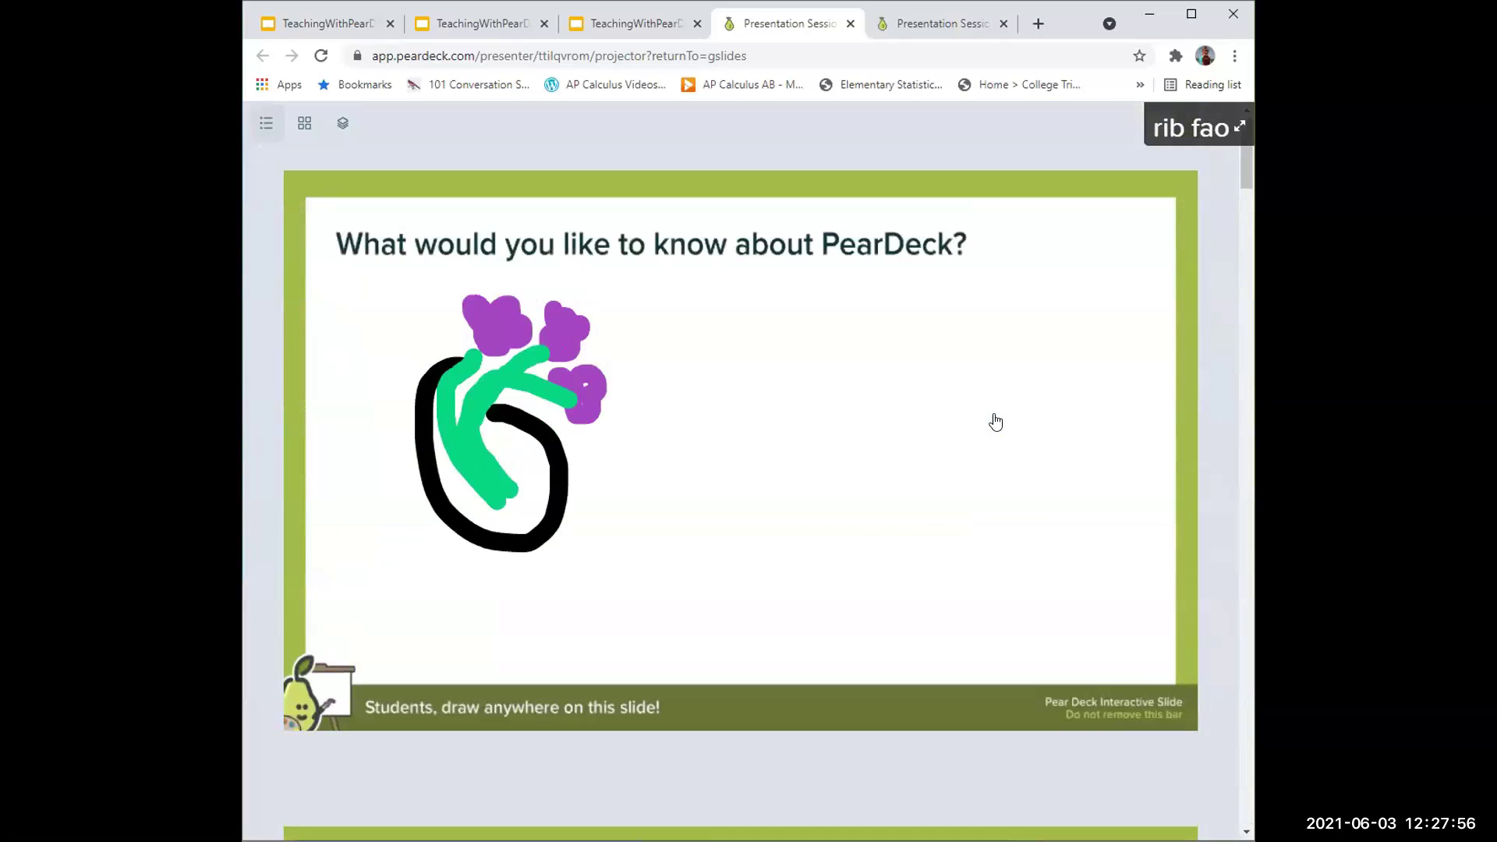
scroll(995, 421, "down", 9)
scroll(995, 422, "down", 16)
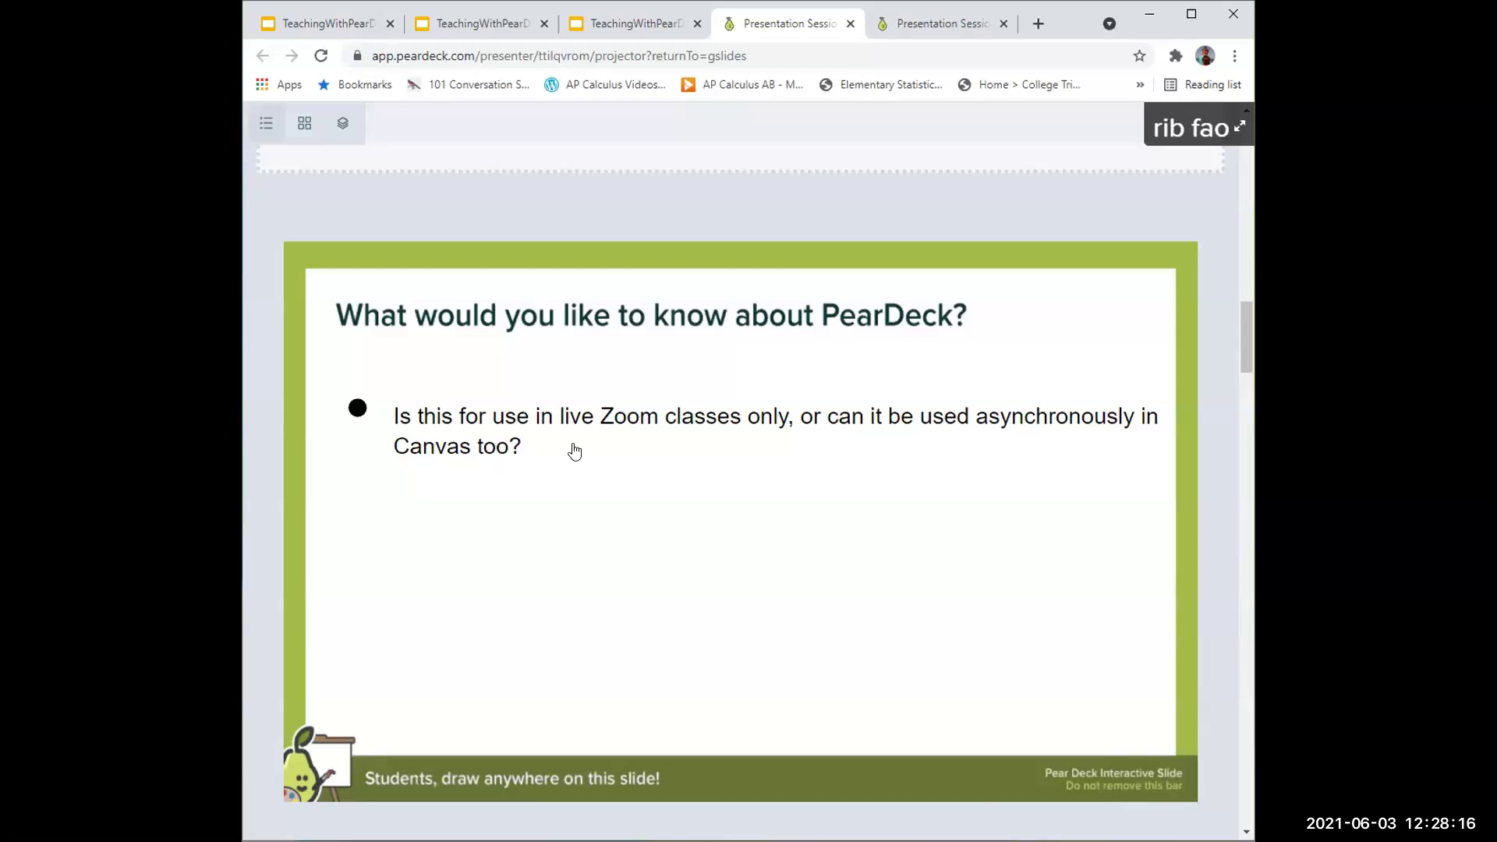
mouse_move(608, 453)
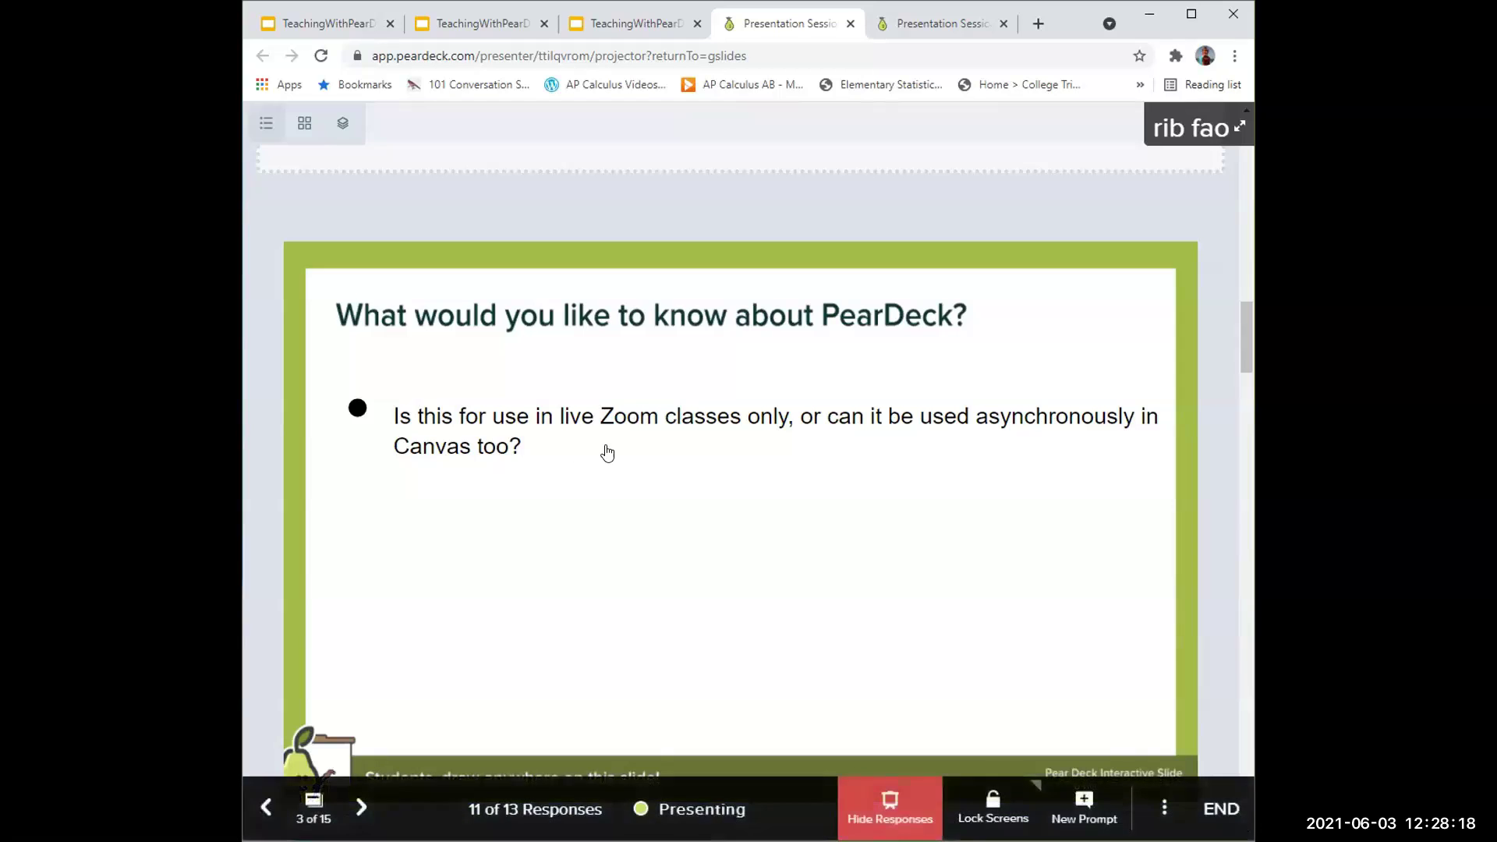
scroll(608, 453, "down", 7)
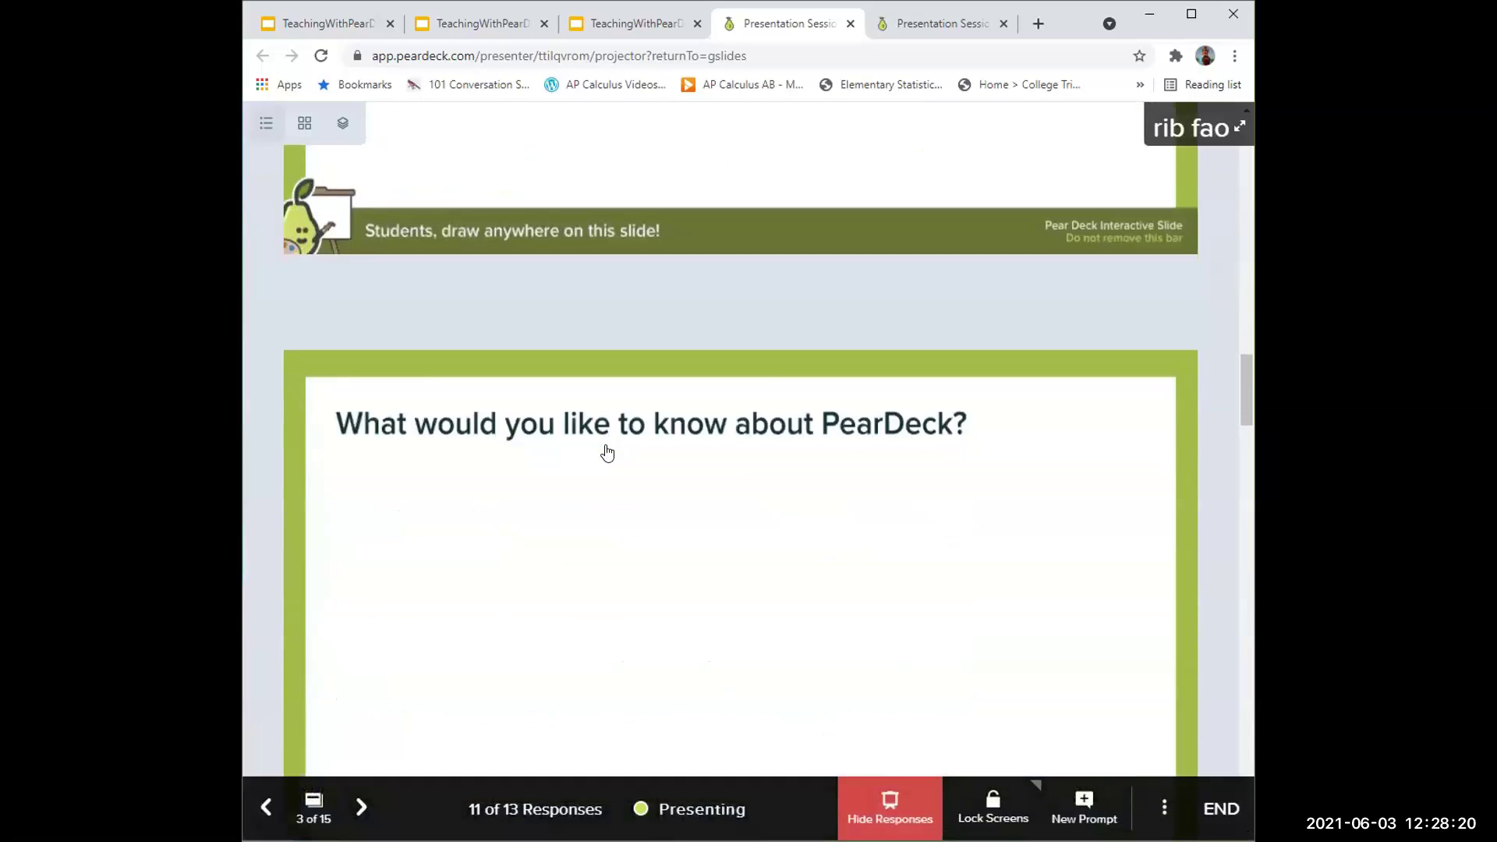
scroll(608, 453, "down", 10)
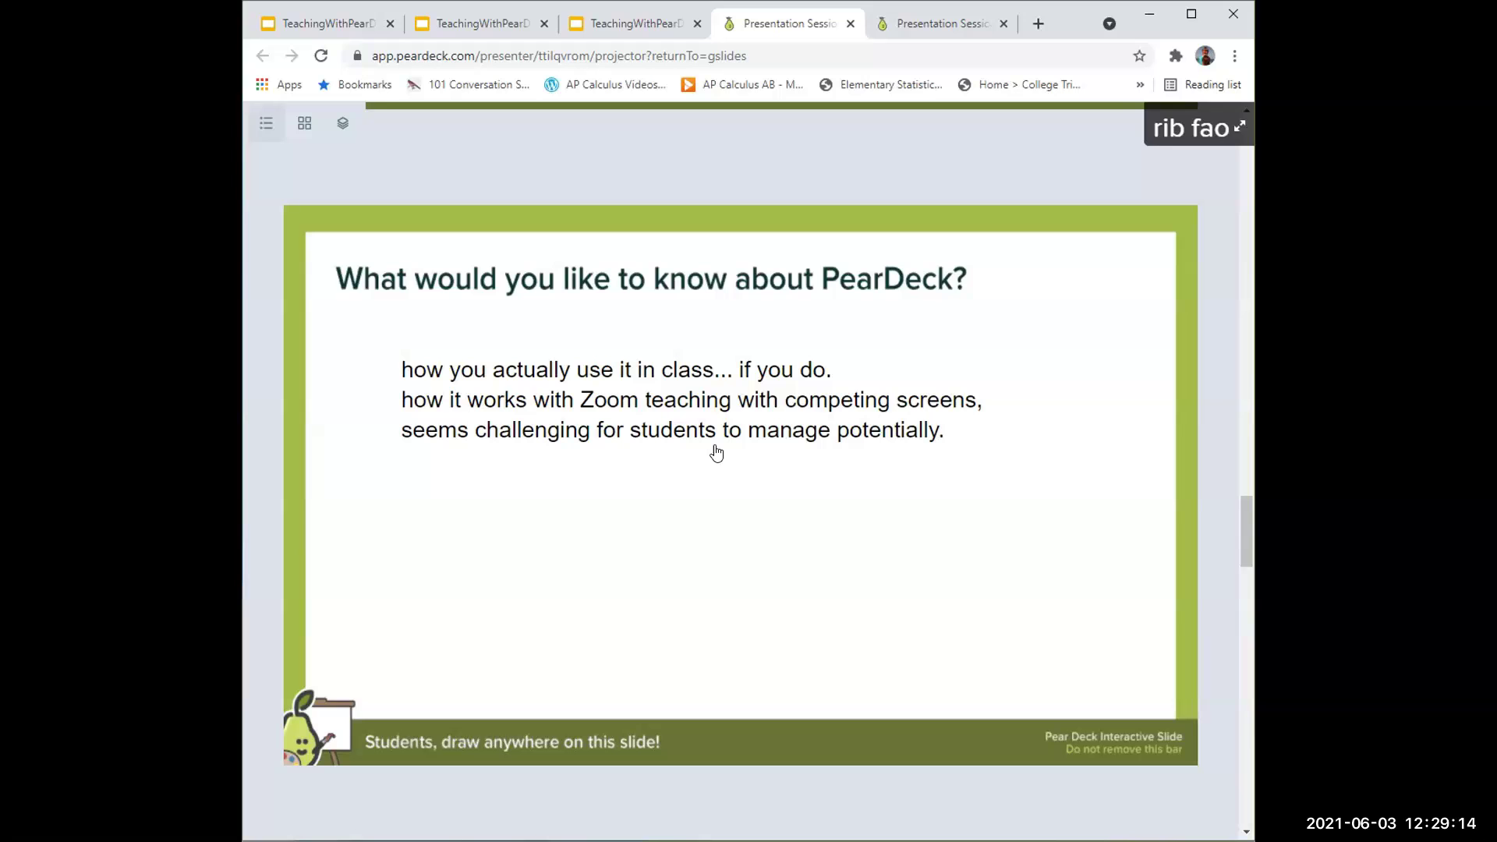
Scroll the slide 3 responses down to the 'mobile device friendly?' answer
scroll(717, 452, "down", 8)
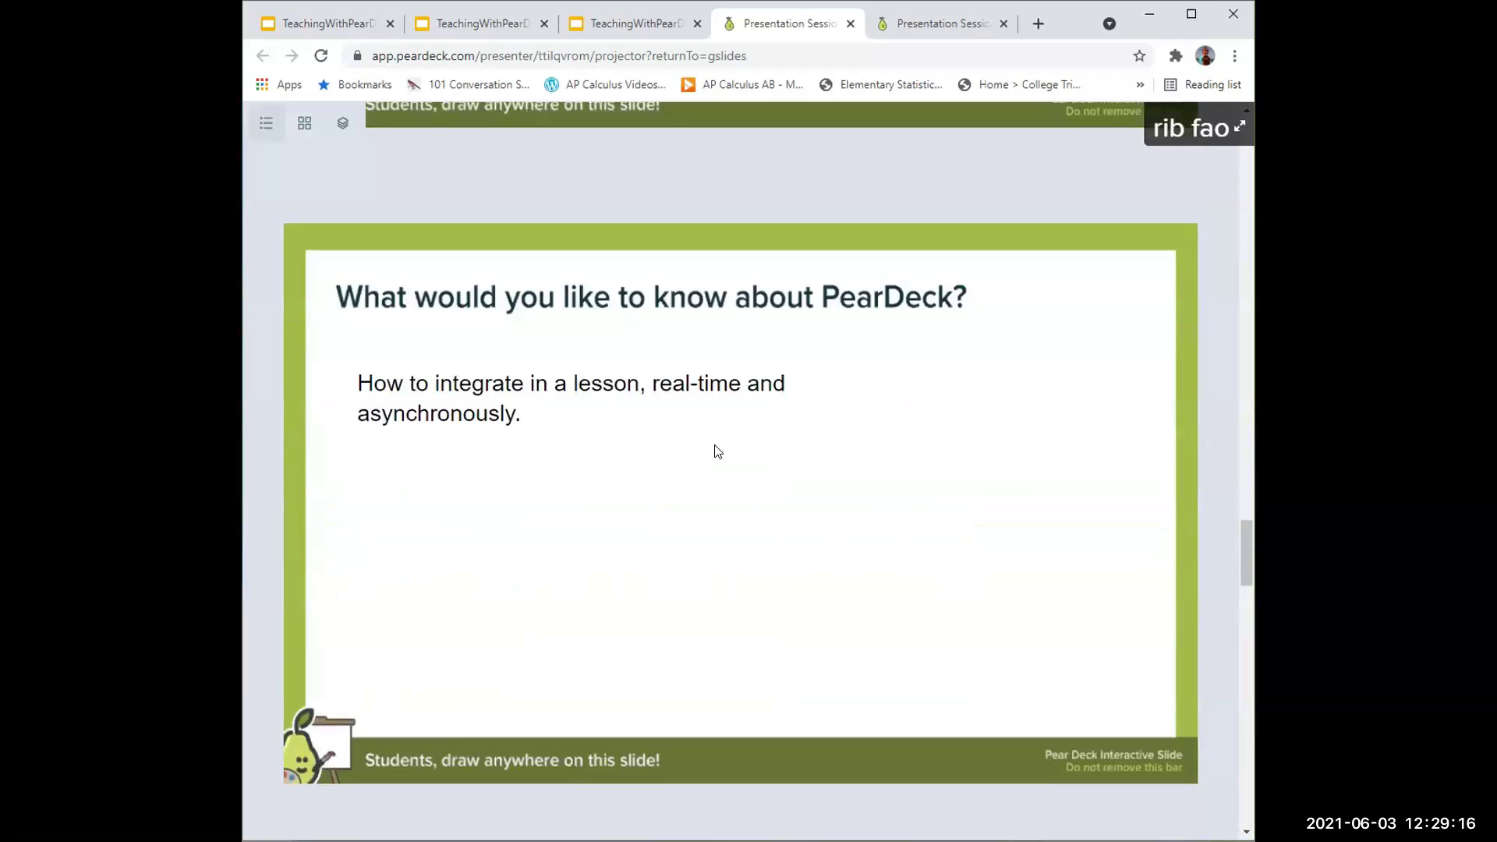
scroll(717, 452, "down", 10)
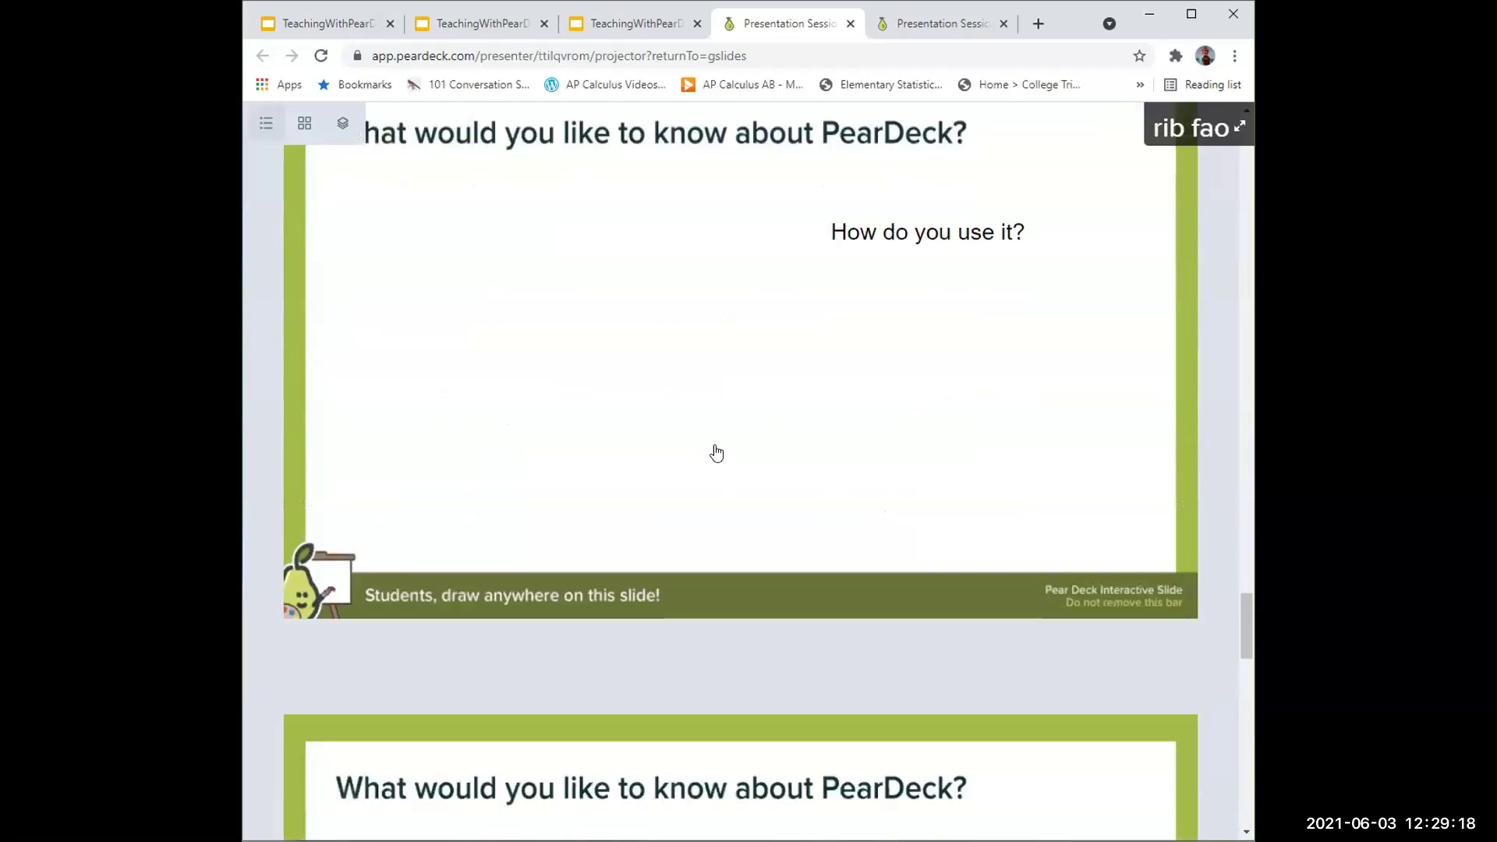
scroll(717, 453, "down", 10)
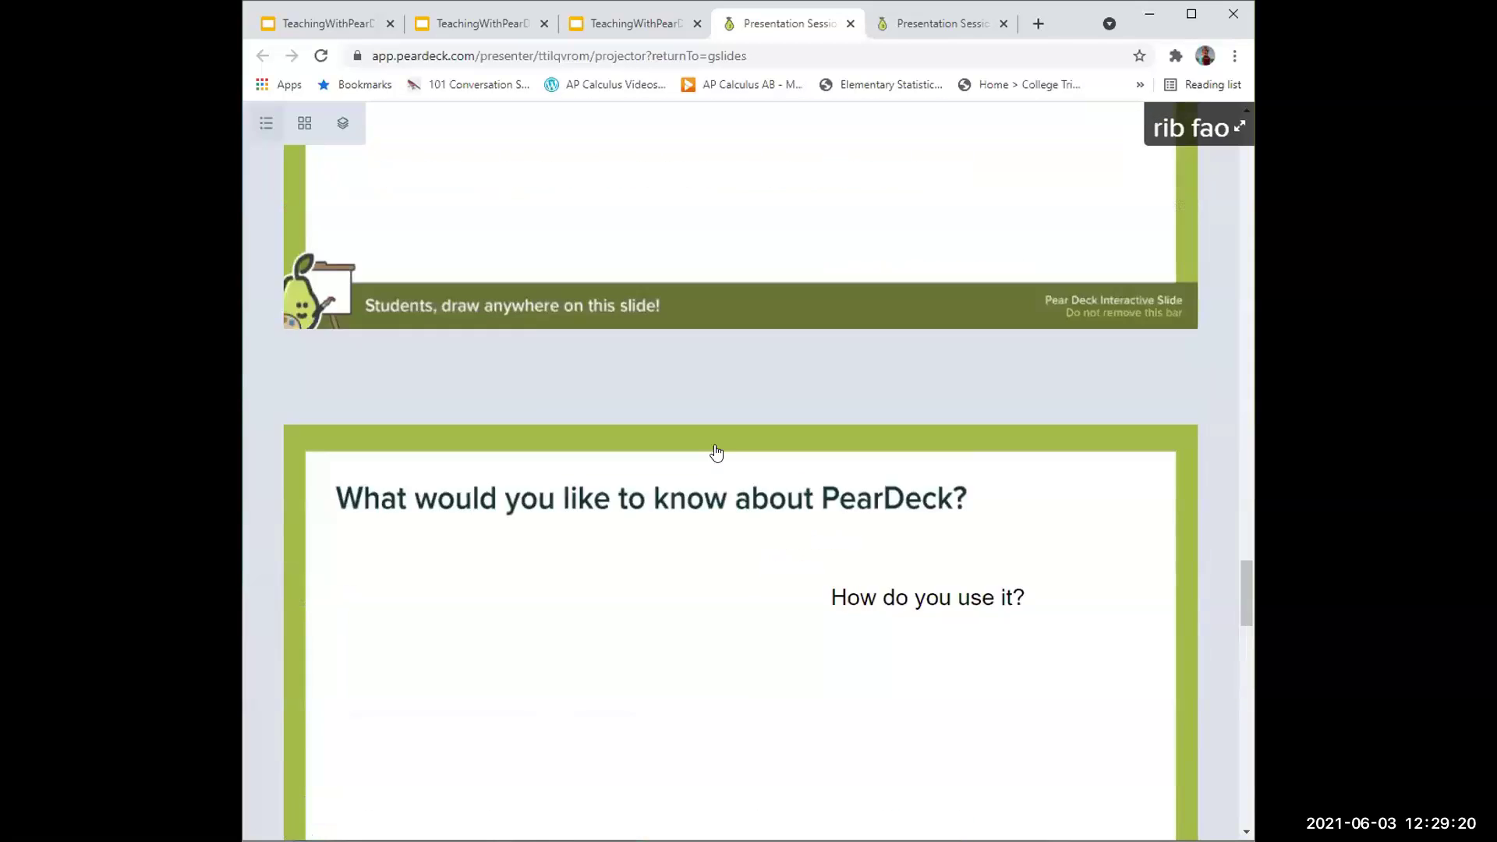
scroll(717, 453, "up", 4)
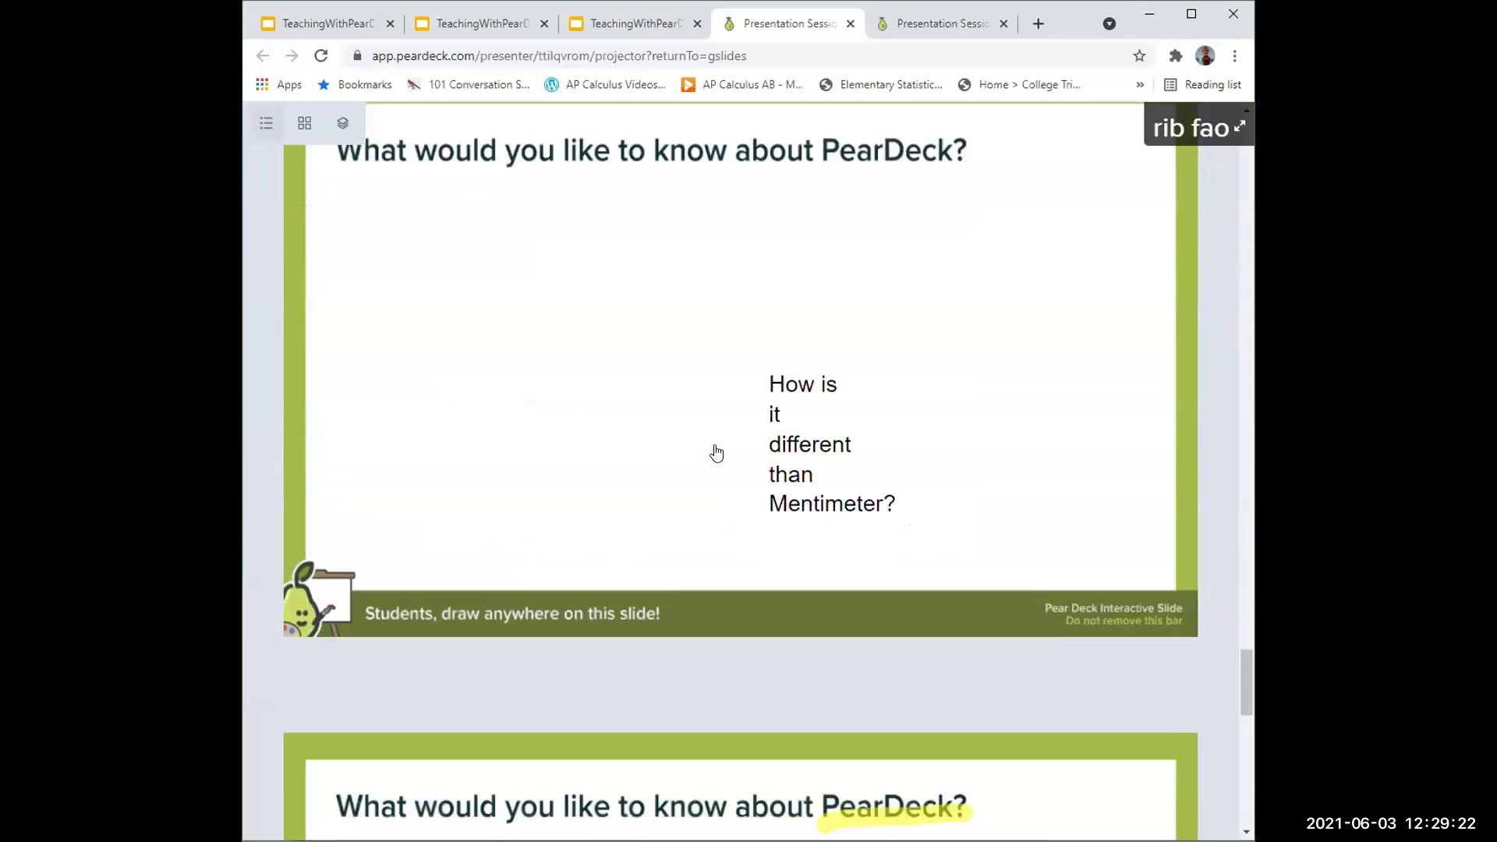
mouse_move(928, 528)
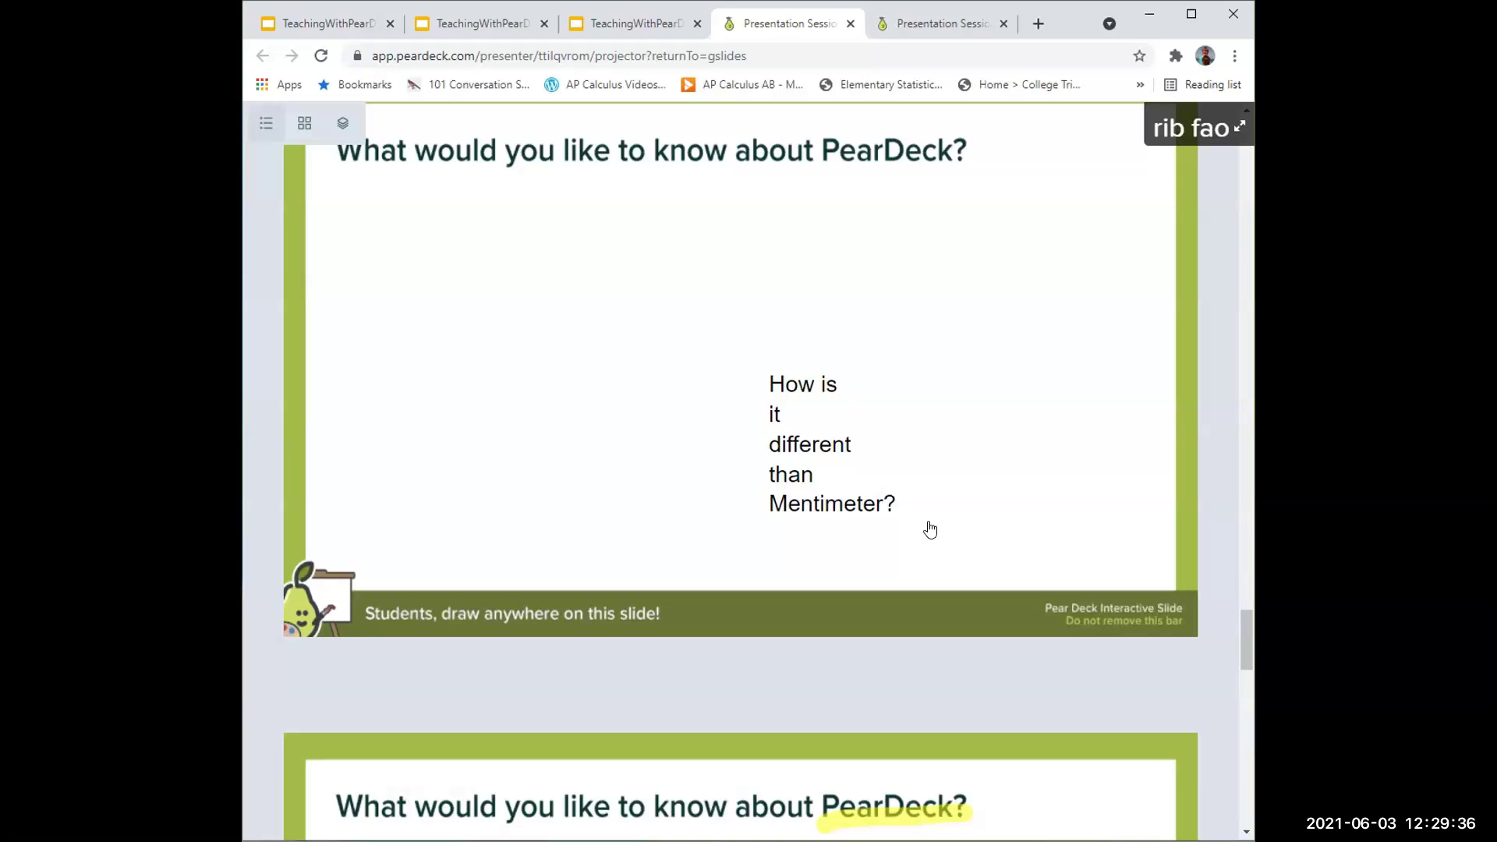
scroll(954, 497, "down", 5)
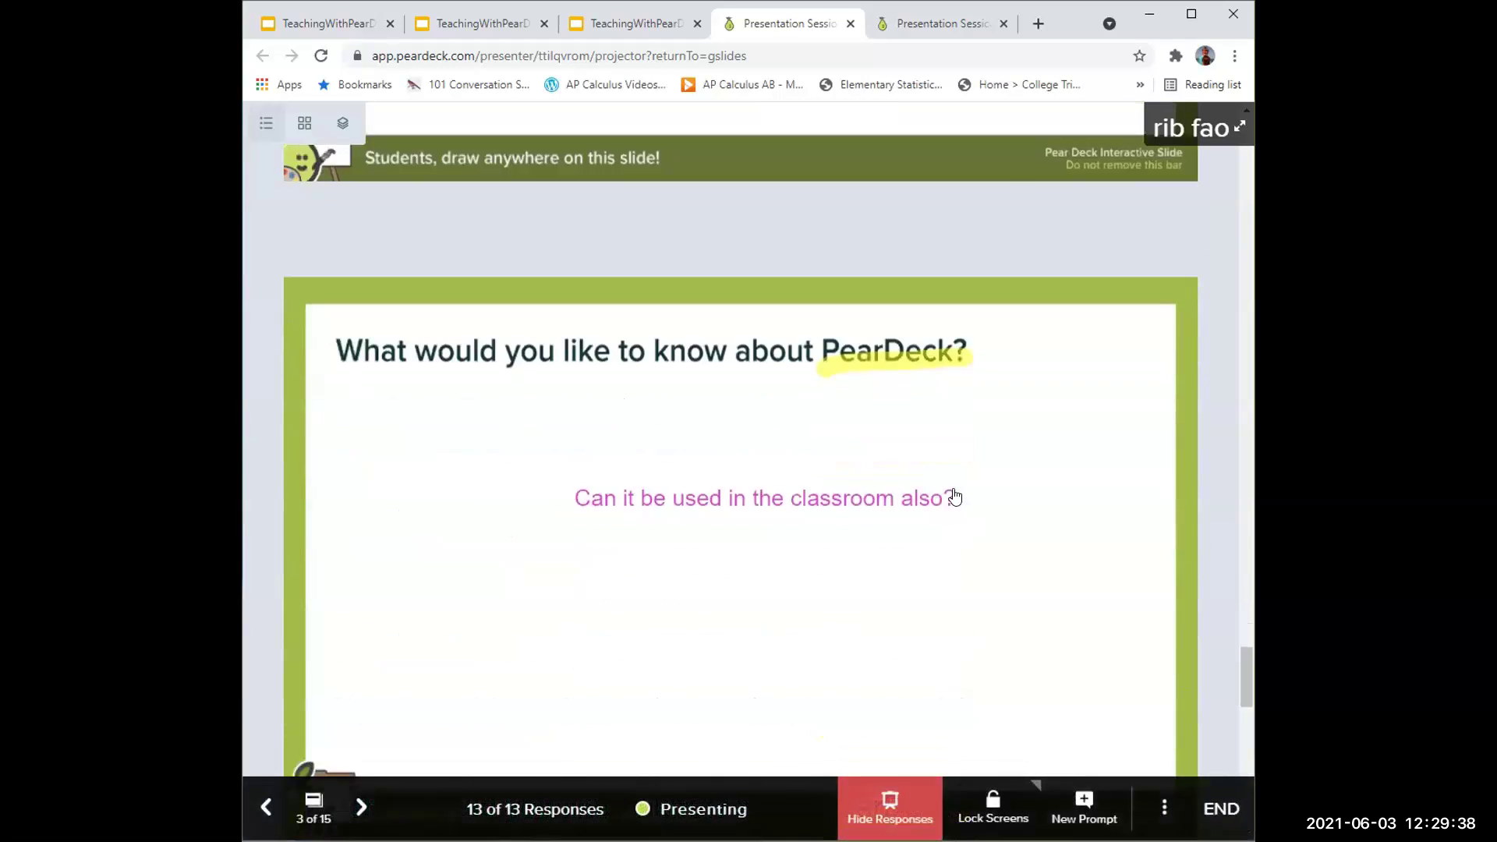
scroll(977, 526, "down", 4)
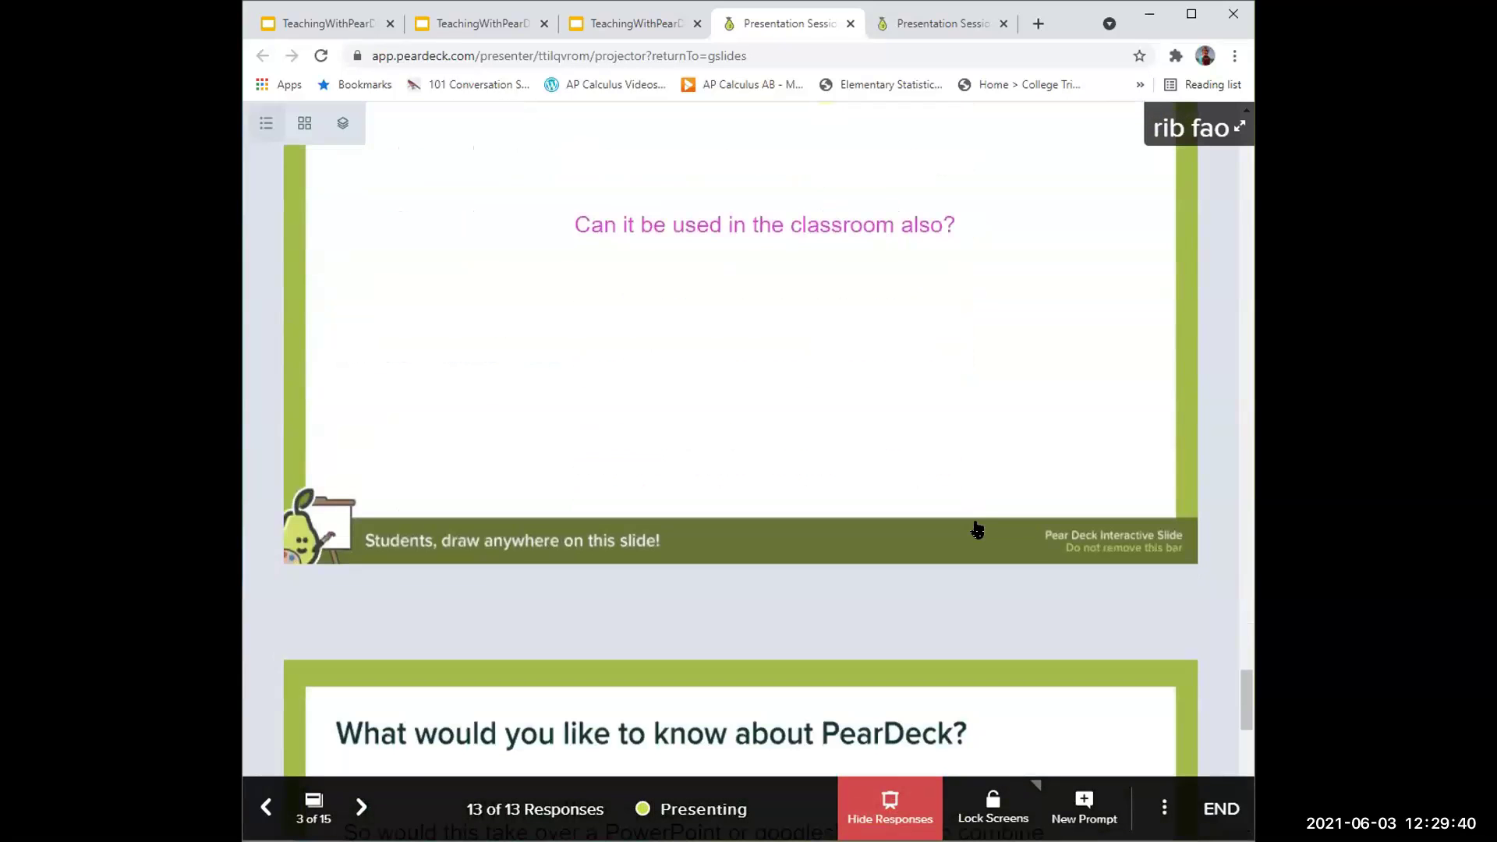
scroll(977, 529, "down", 5)
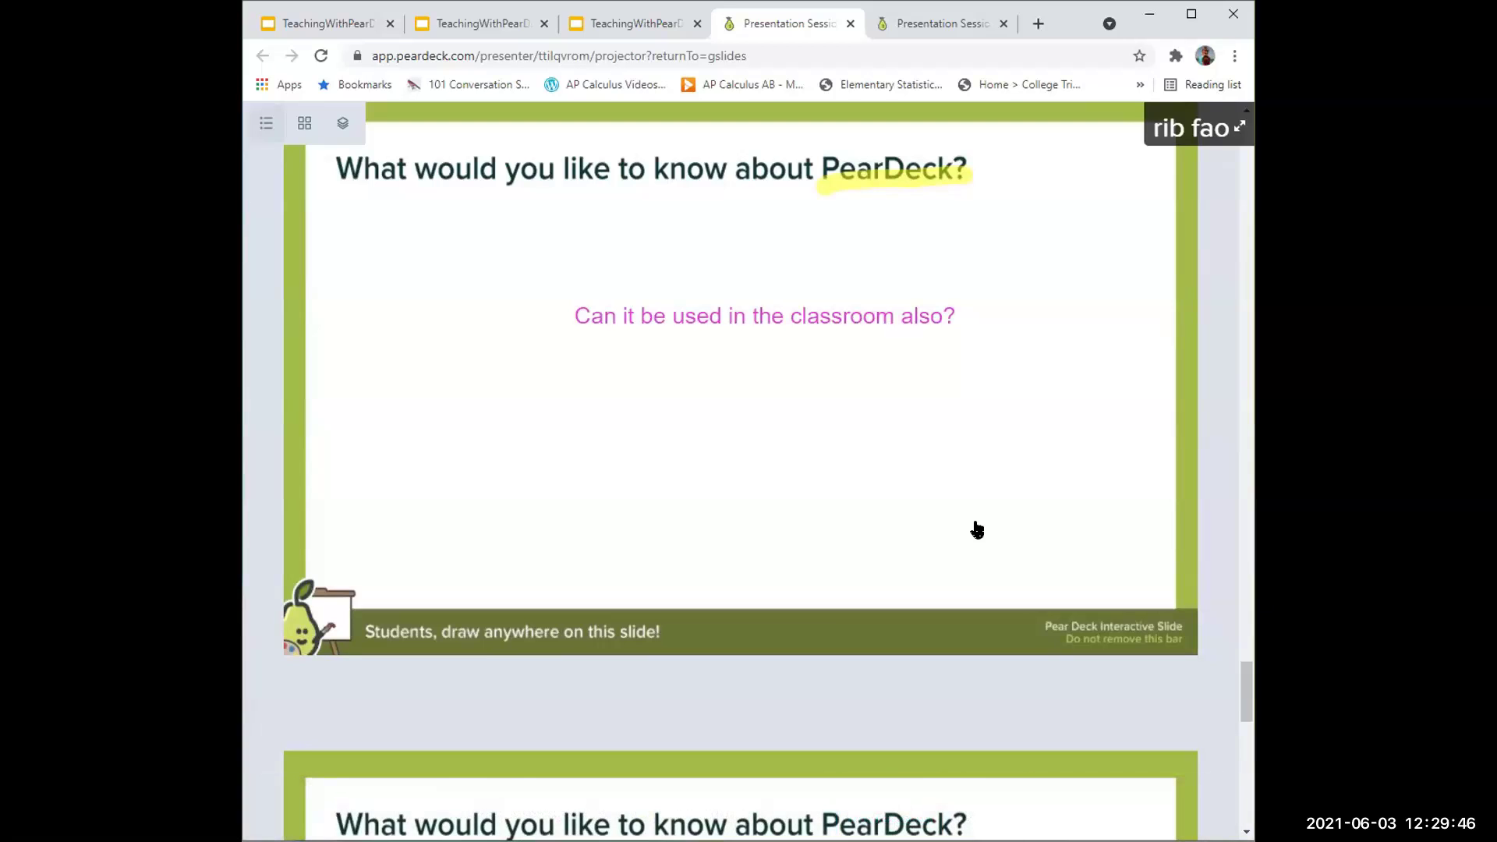
scroll(977, 529, "down", 7)
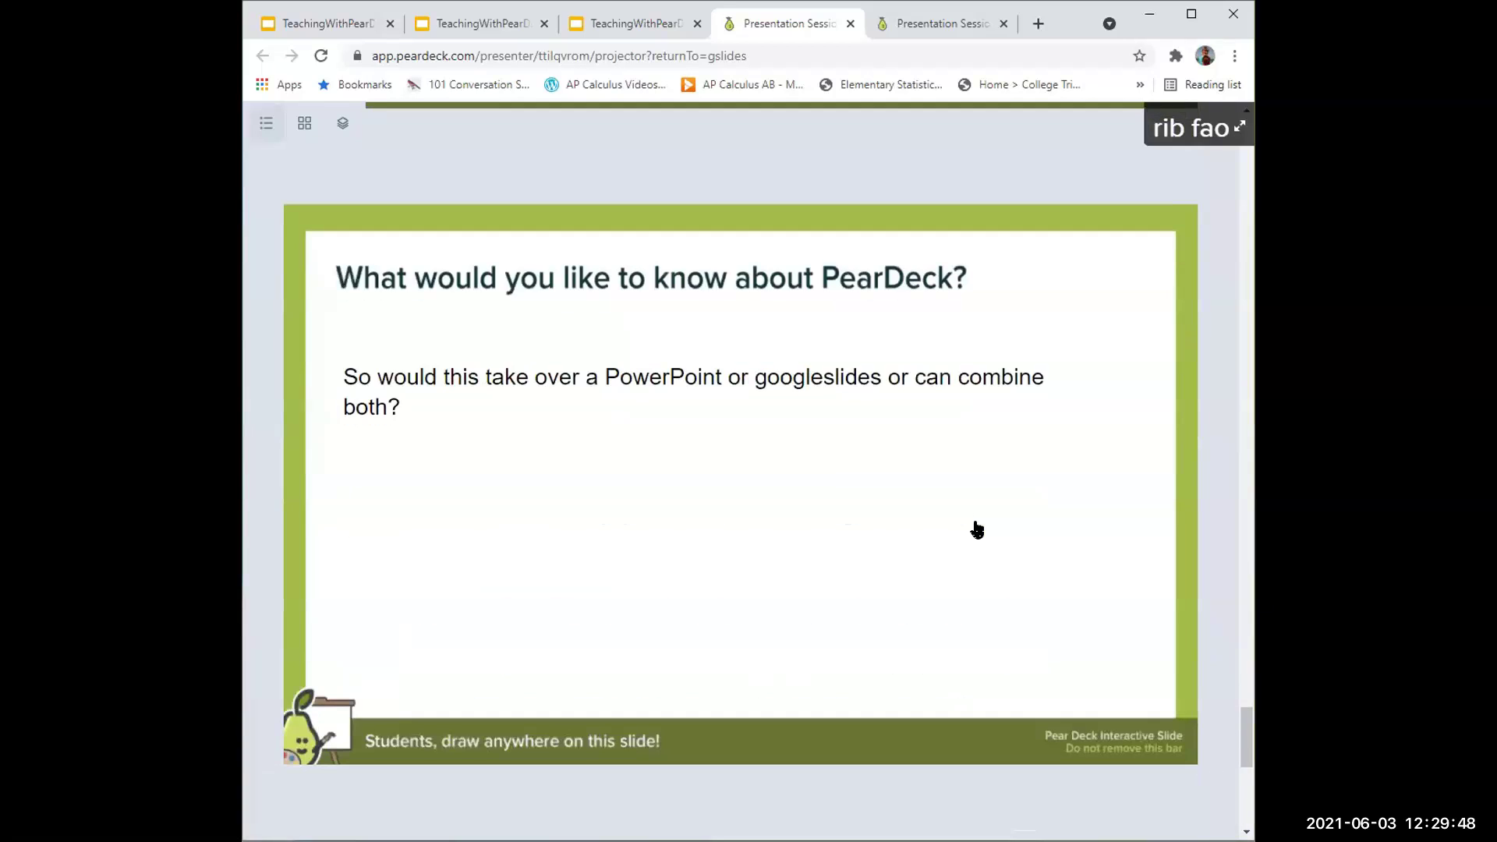
scroll(977, 528, "down", 3)
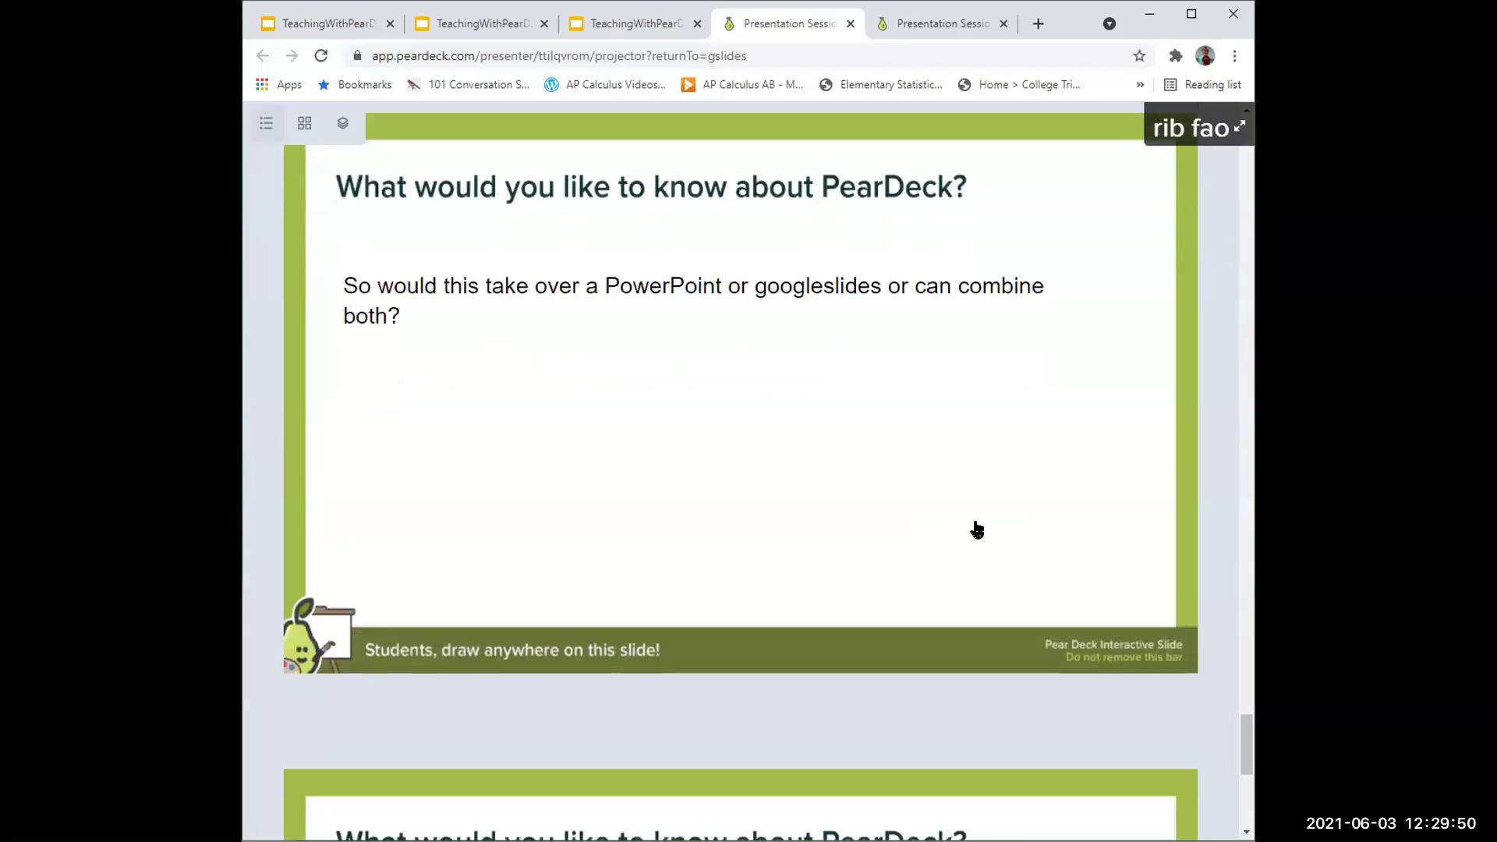
scroll(977, 528, "down", 5)
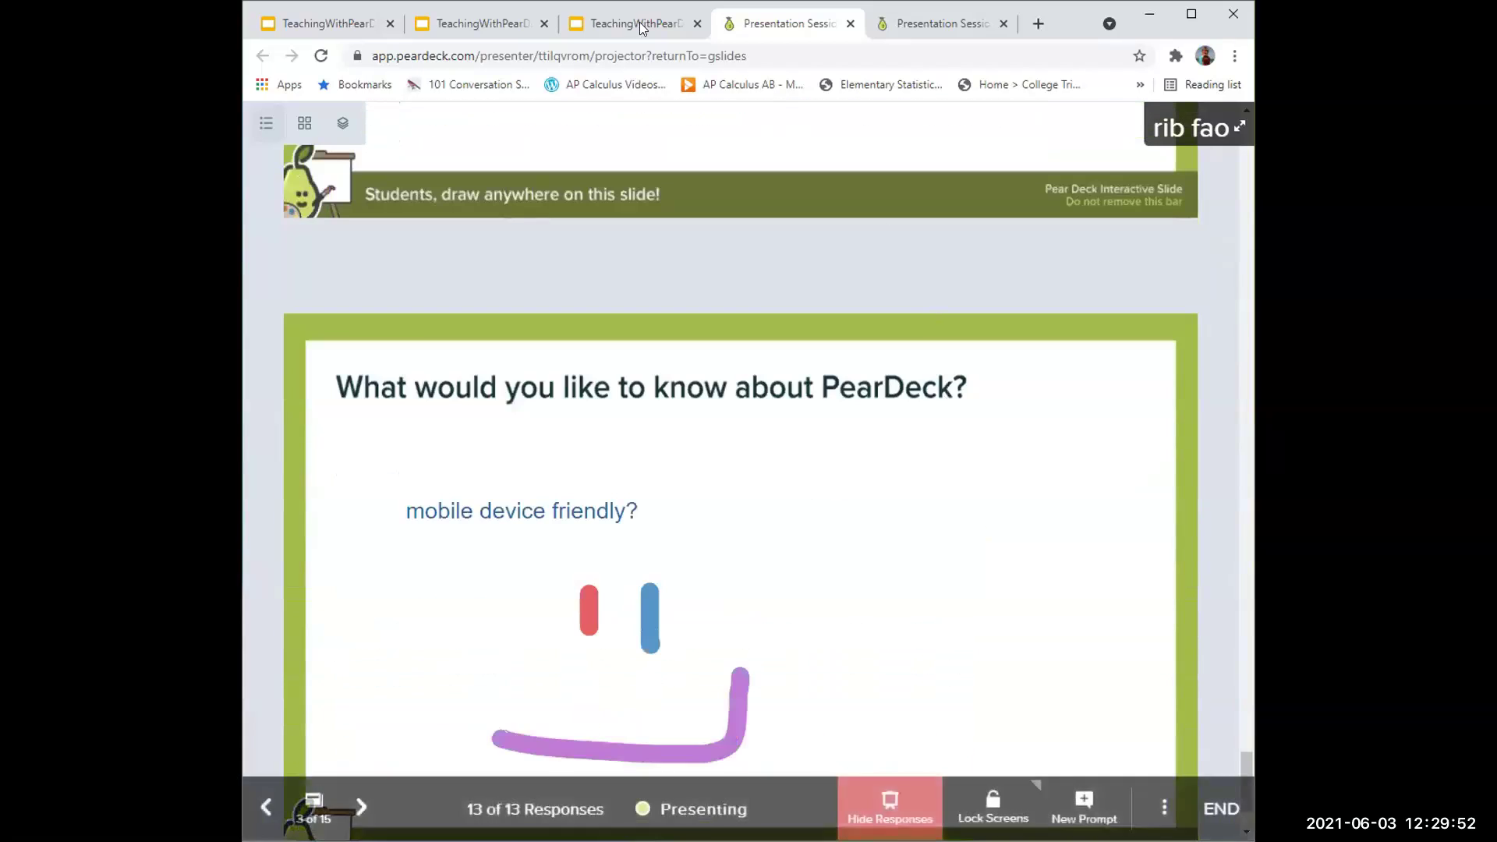
Hide the student responses and advance to slide 5, Template Library
left_click(612, 24)
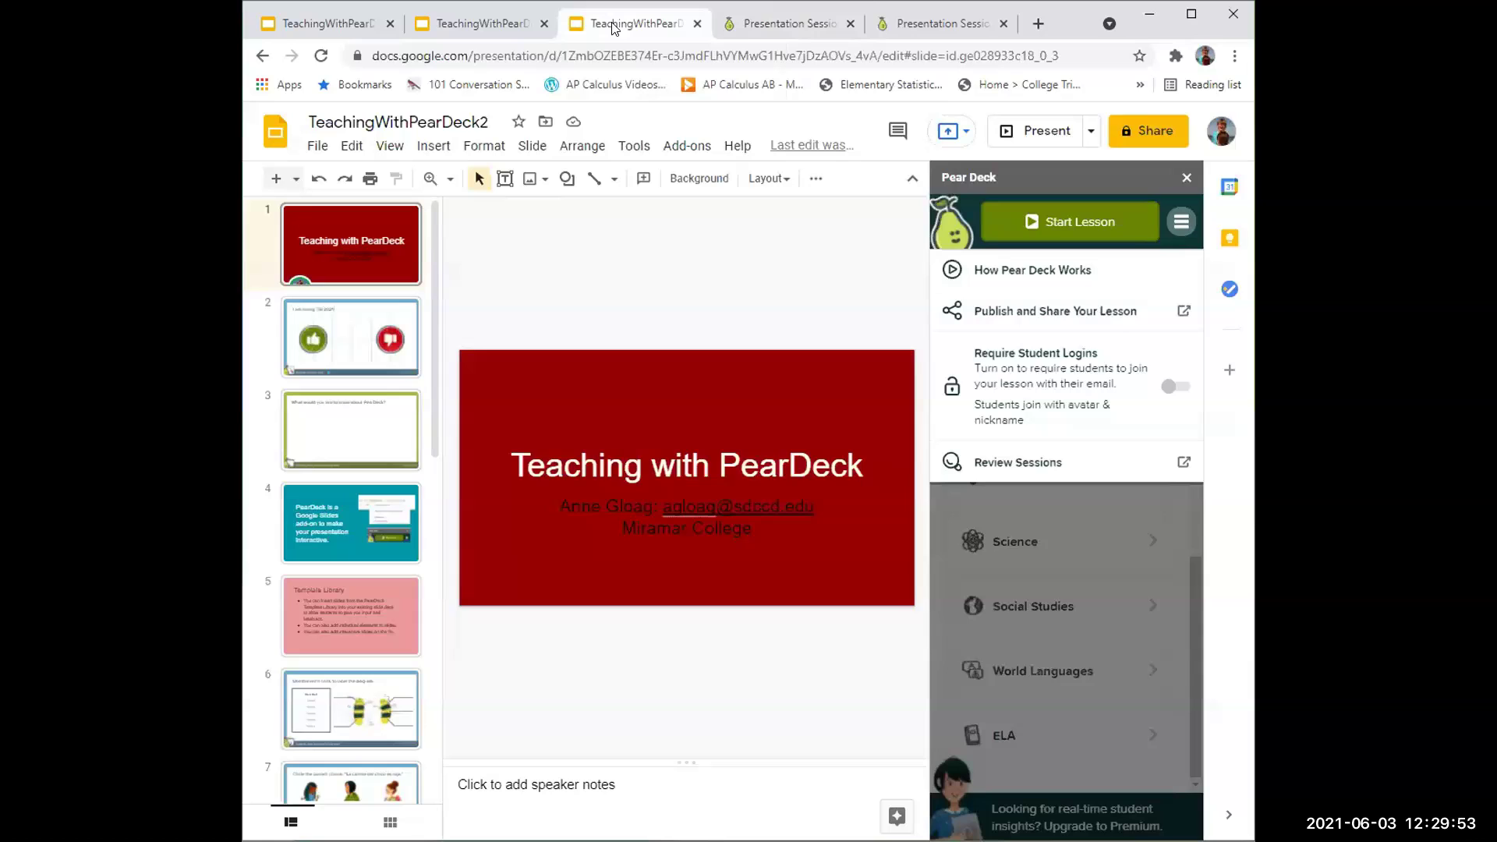
left_click(792, 24)
left_click(890, 803)
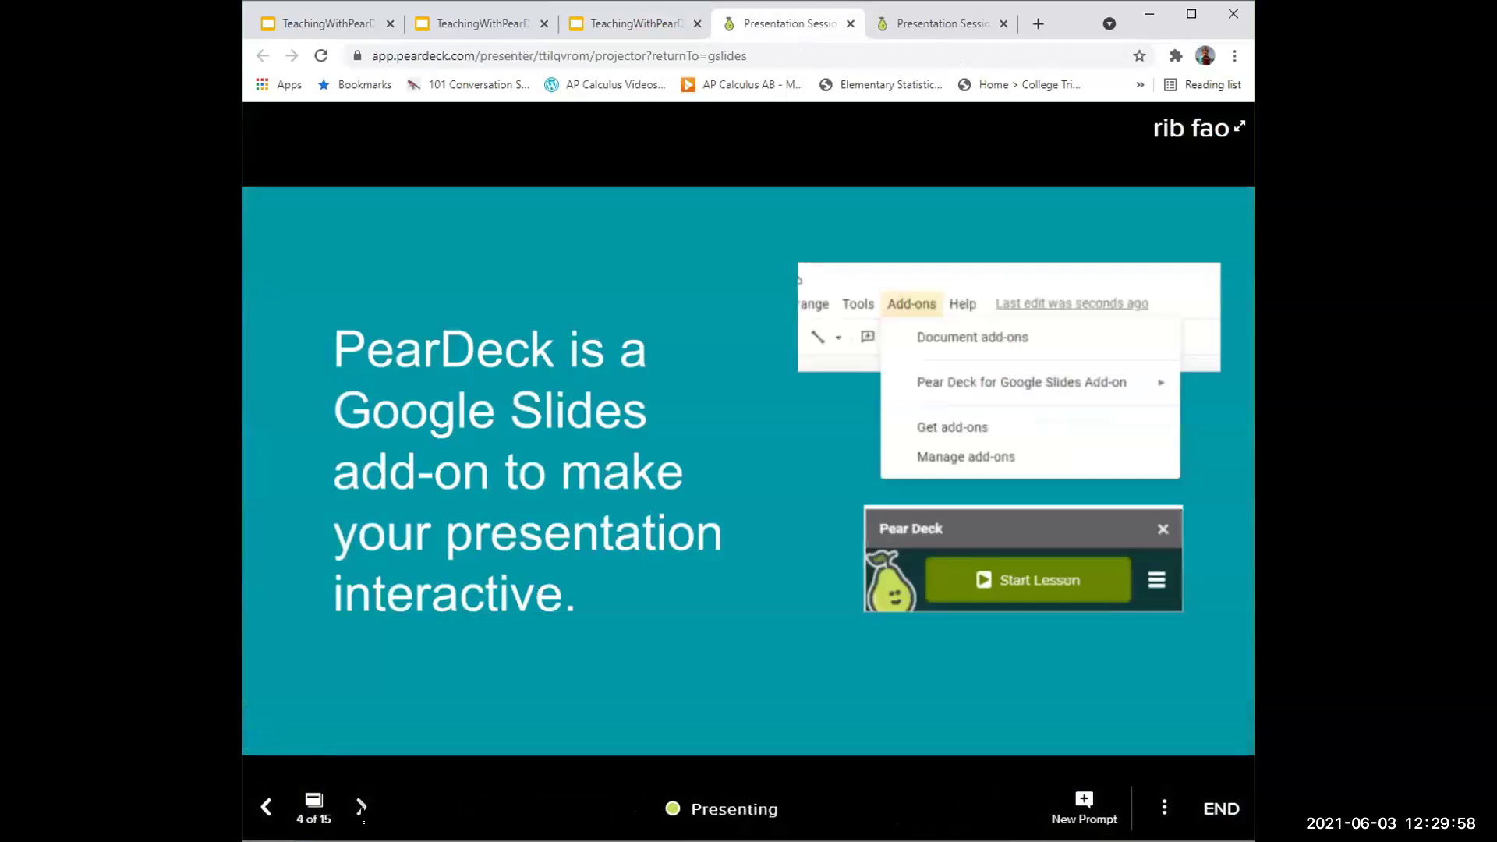
key("Right")
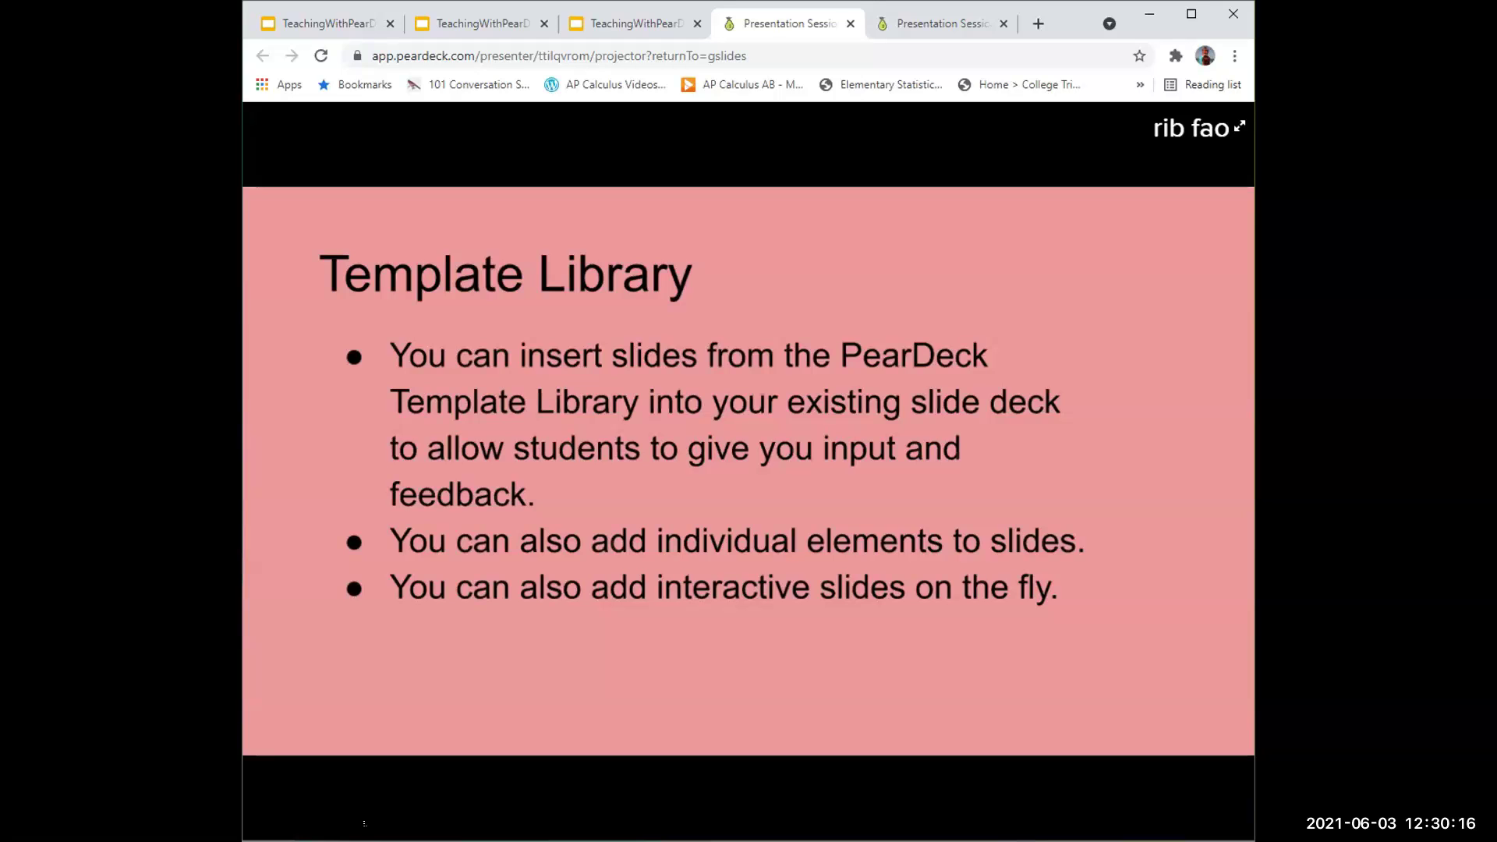
mouse_move(361, 815)
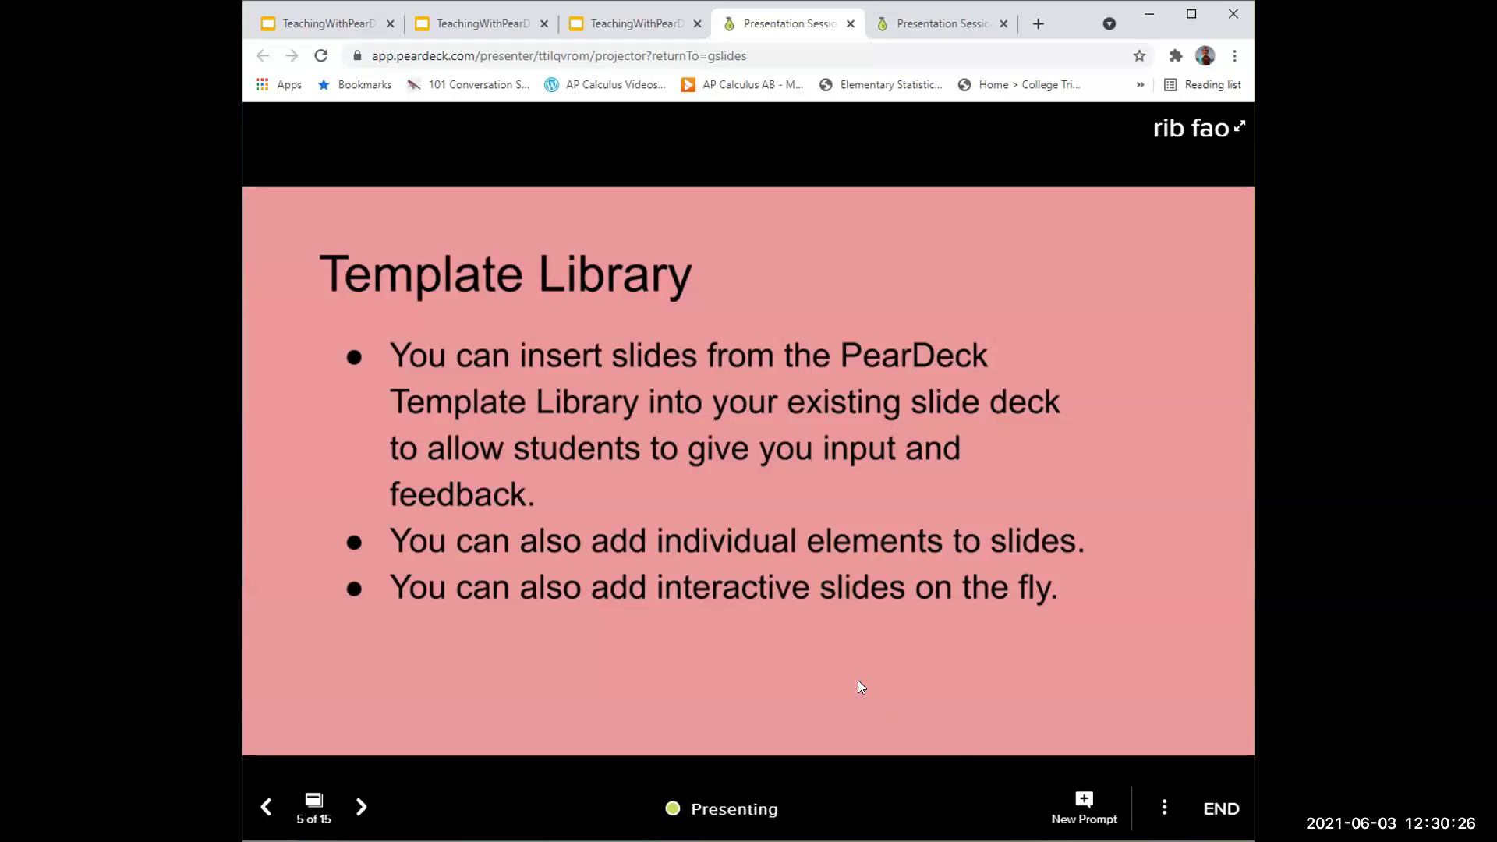
Insert the ready-made Drawing prompts 'Draw or type 2 things you learned' and 'Reflect on today's activities'
left_click(1084, 805)
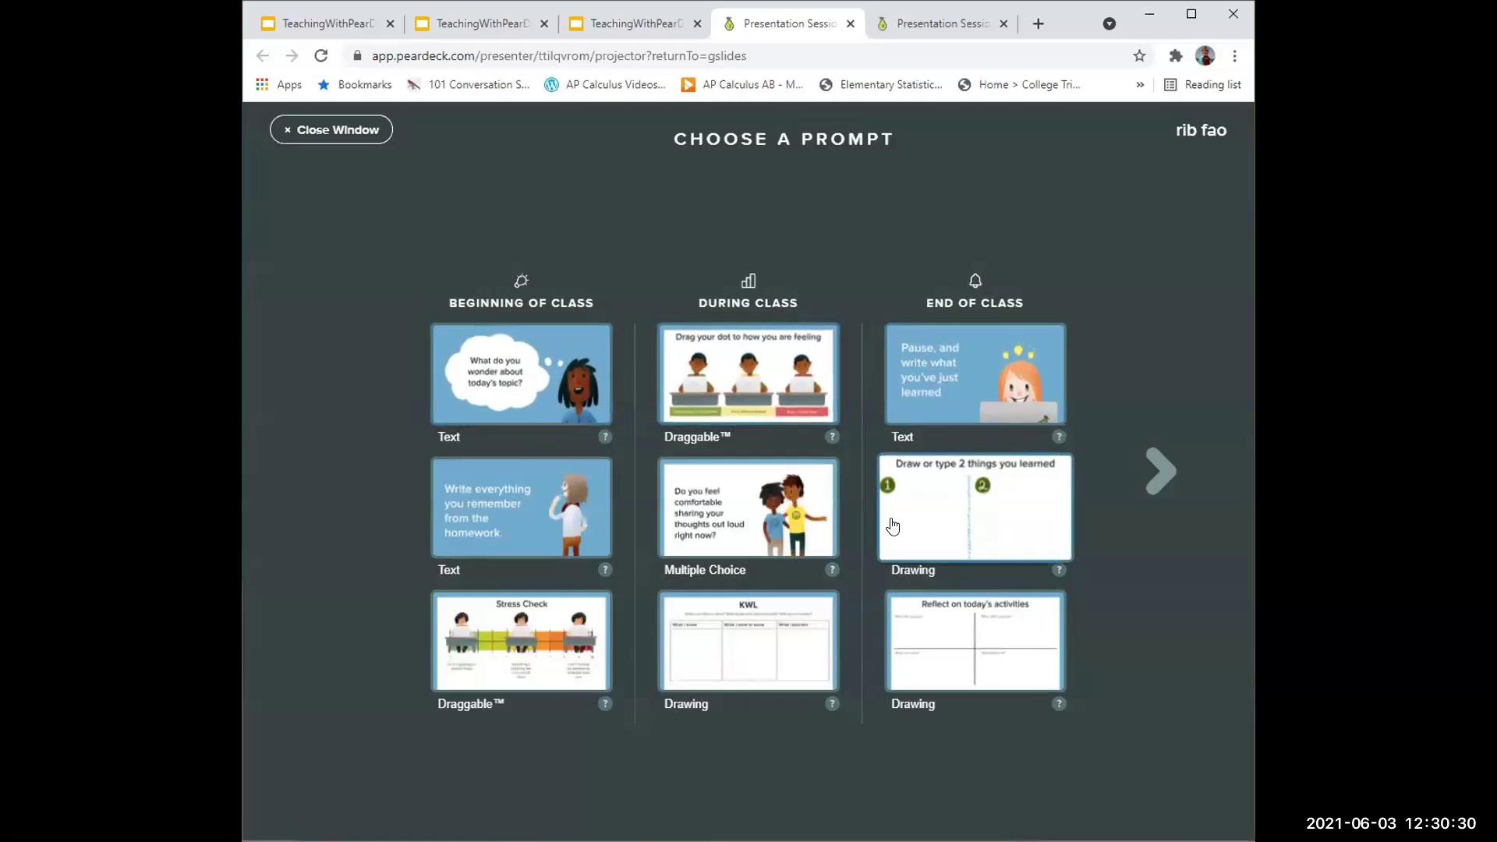
left_click(992, 489)
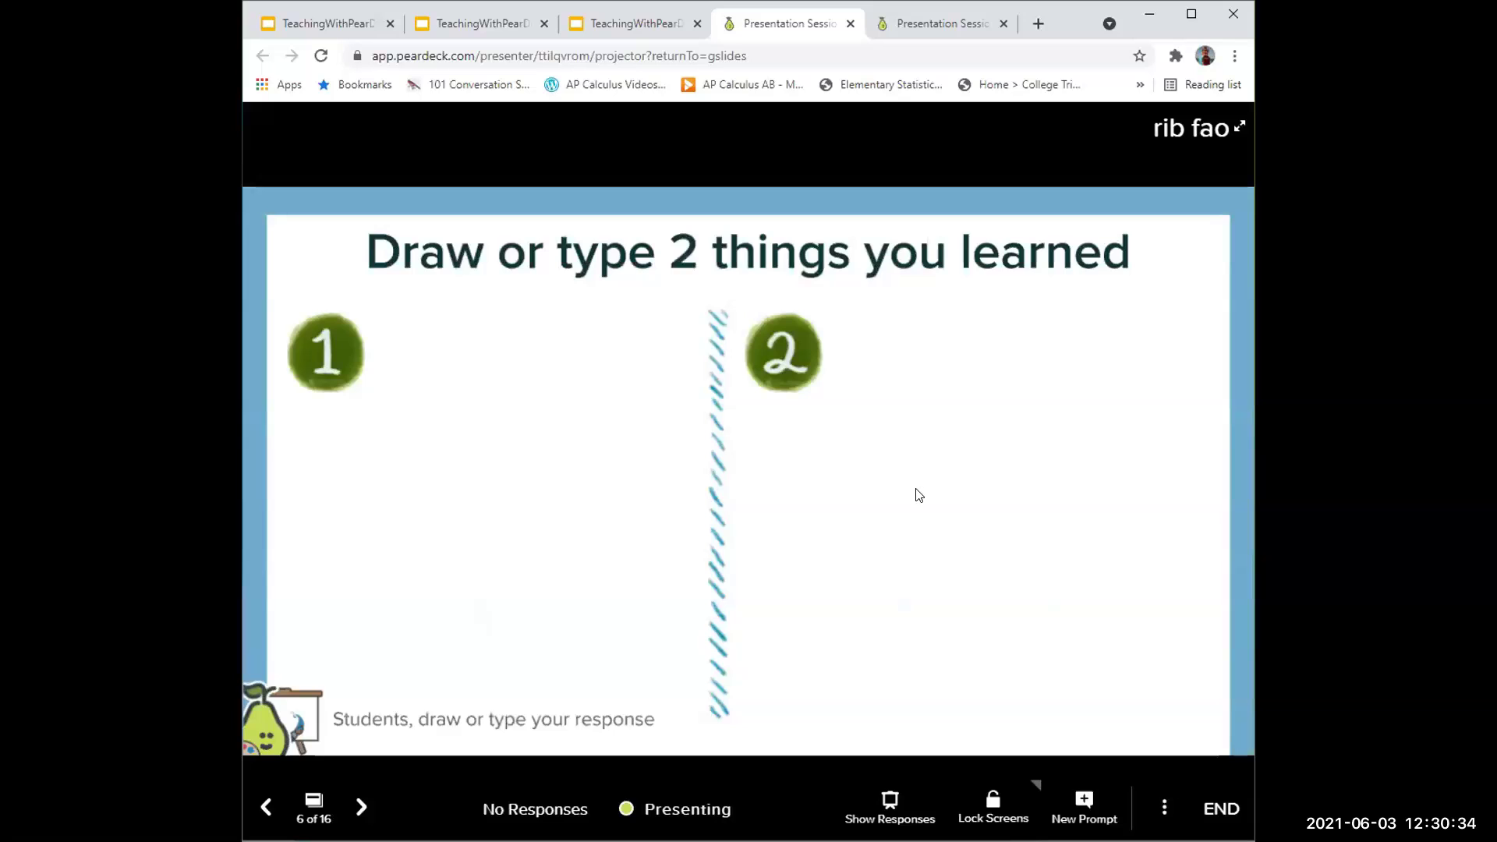
left_click(1083, 799)
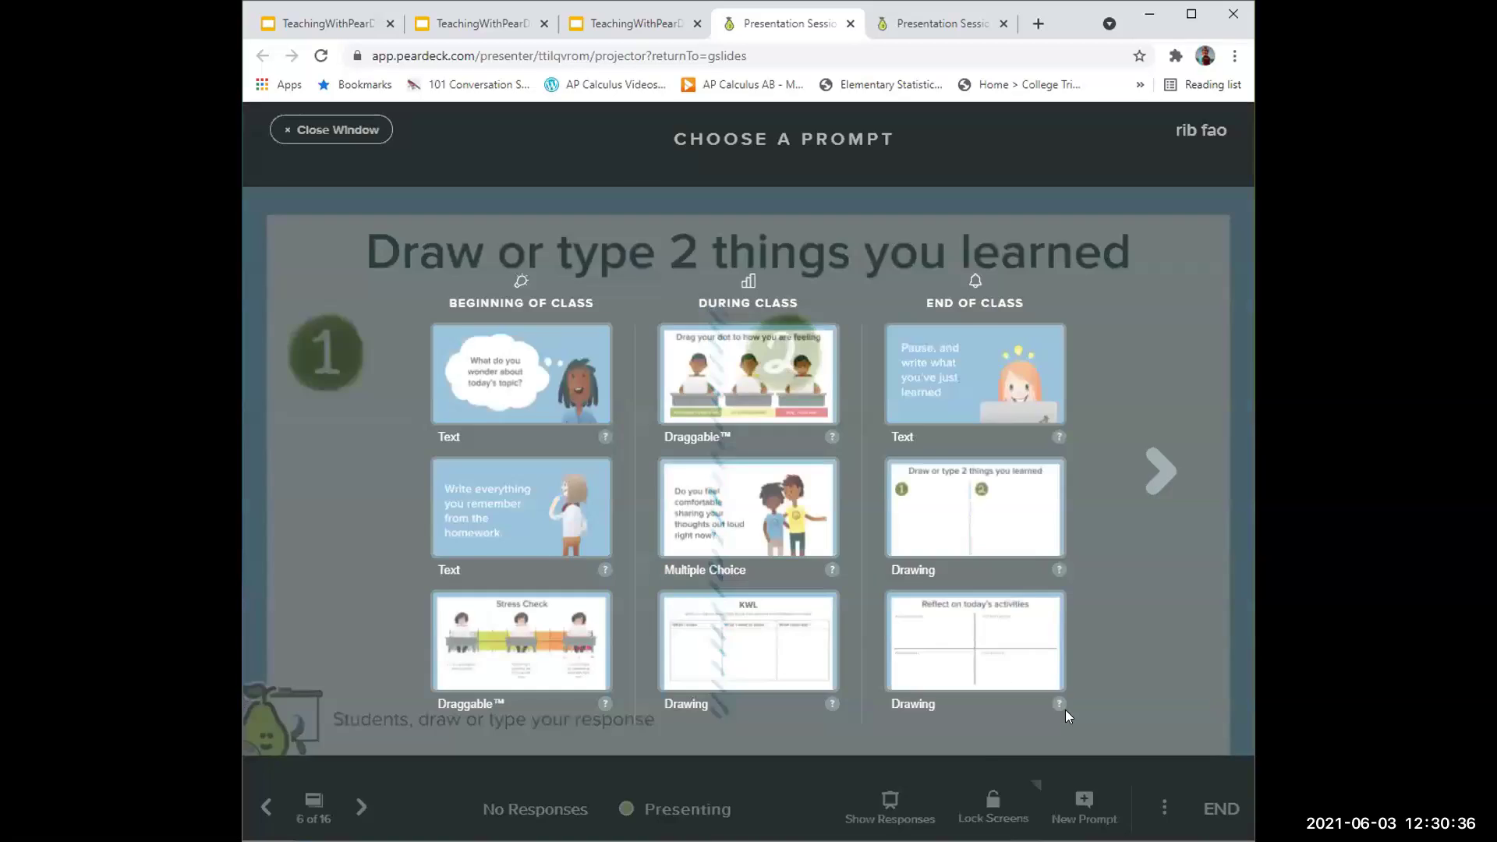
left_click(901, 655)
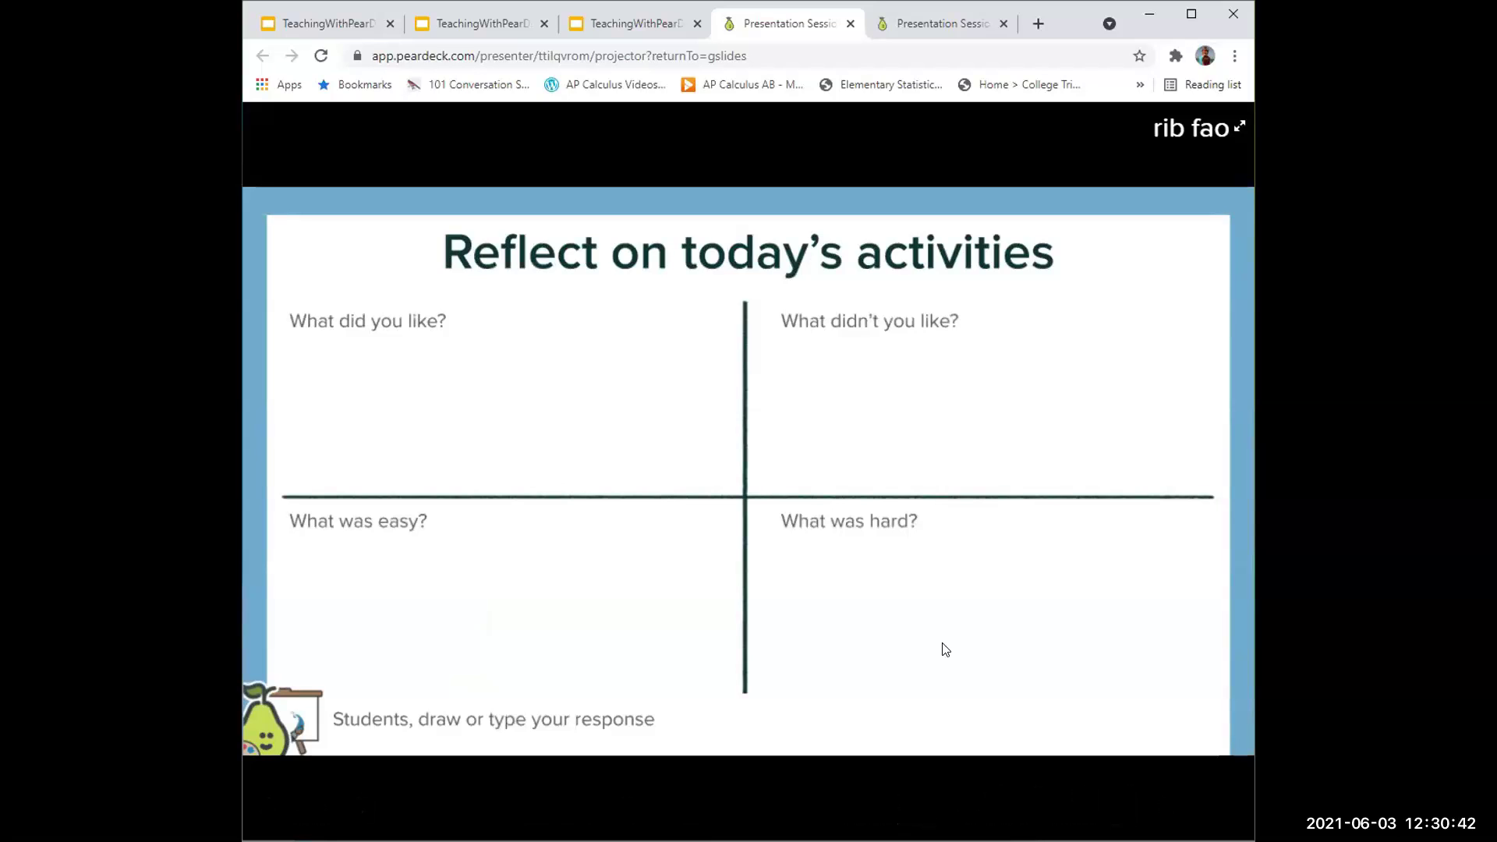
Advance the live session to slide 8 of 17, the bee diagram word-bank slide
mouse_move(775, 736)
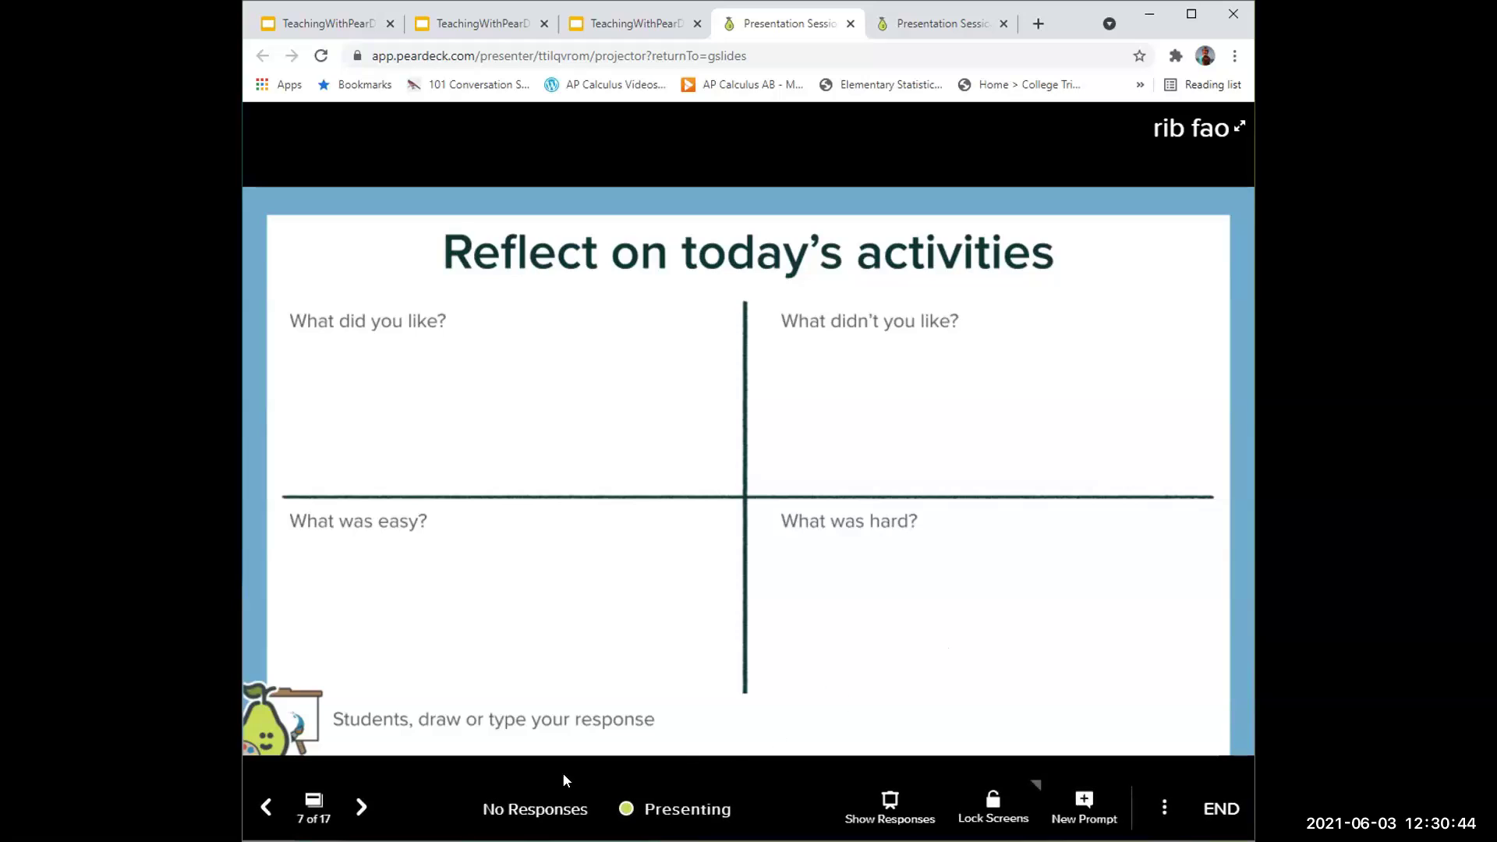
left_click(362, 808)
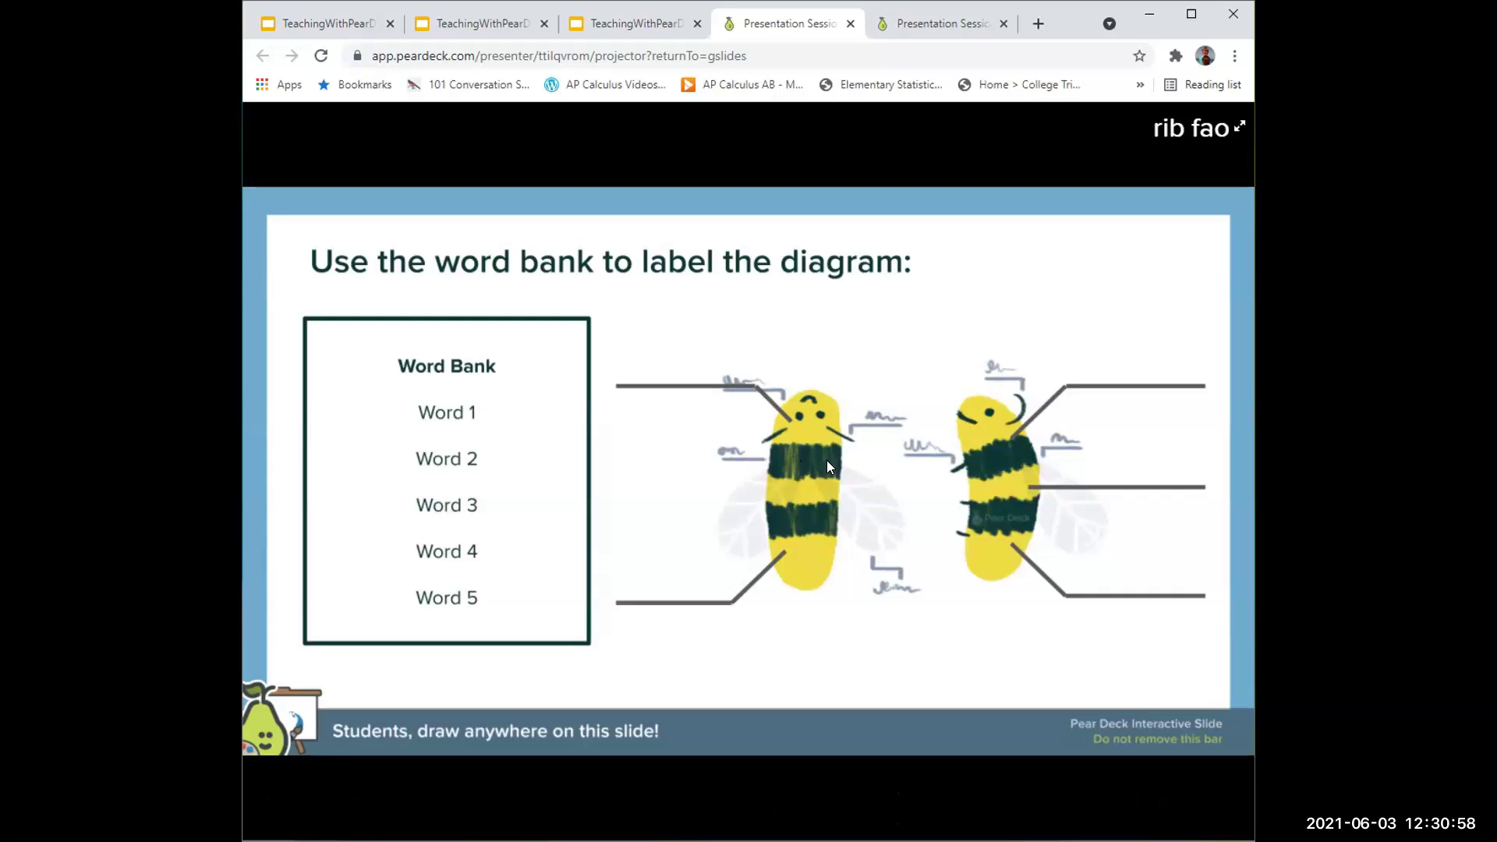
From the student view, place the text label 'antenae' on the bee diagram's top-left line
left_click(941, 24)
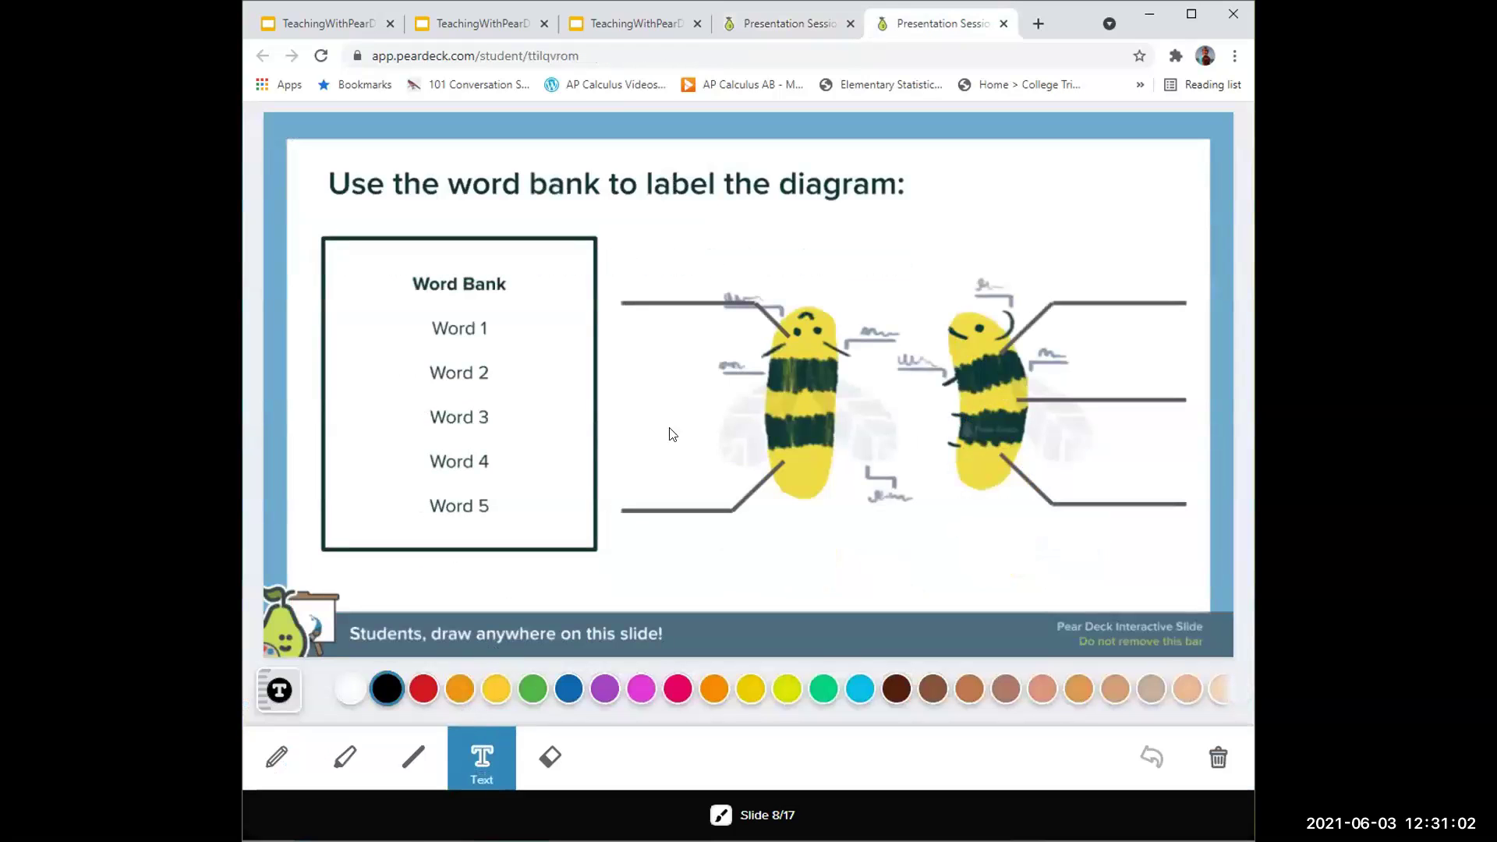
left_click(653, 286)
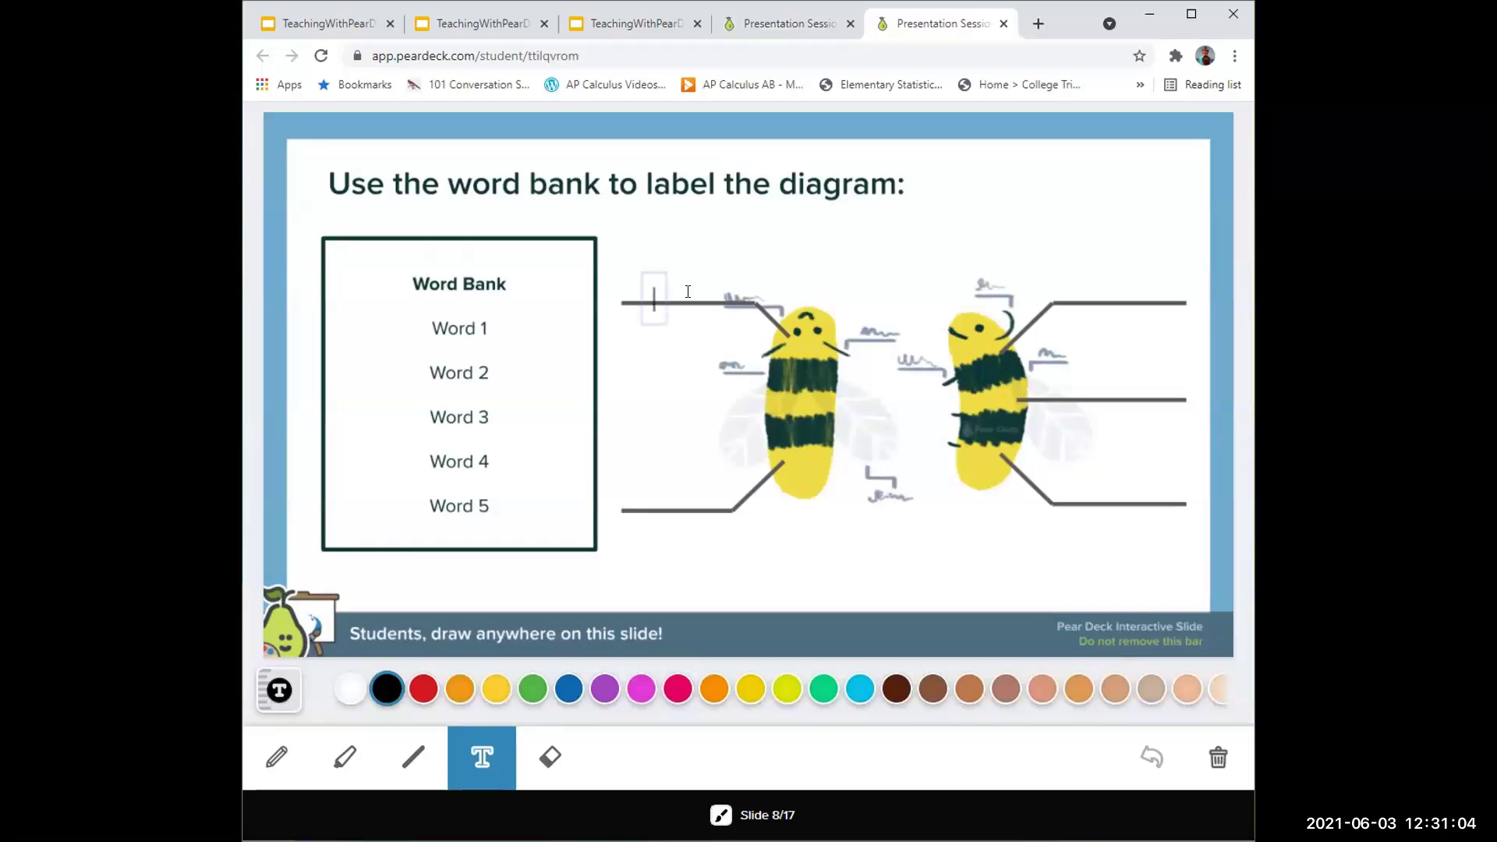
type("ante")
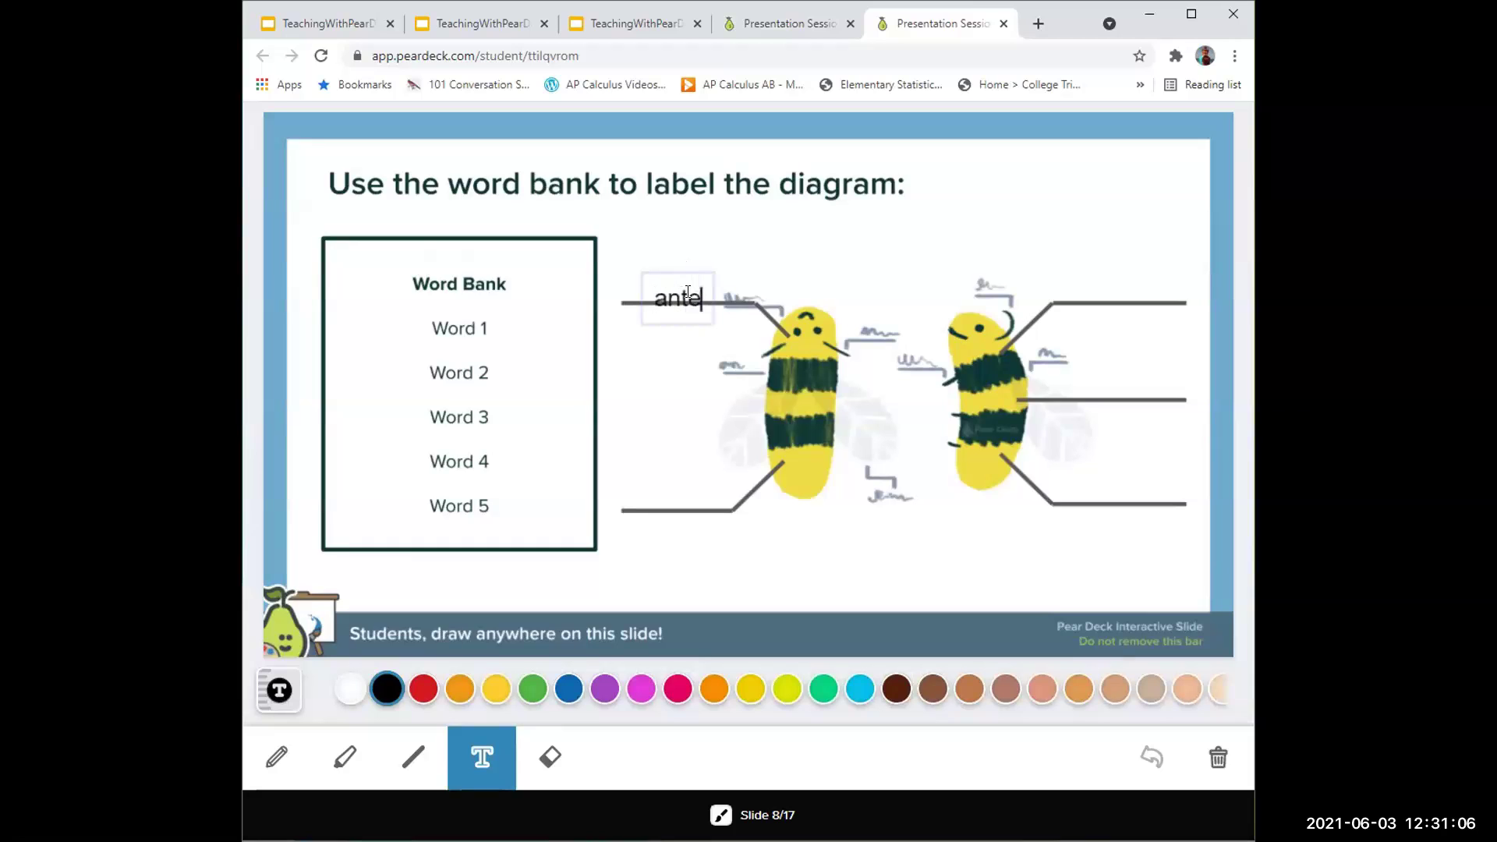
type("nae")
left_click(905, 254)
left_click_drag(709, 262, 715, 245)
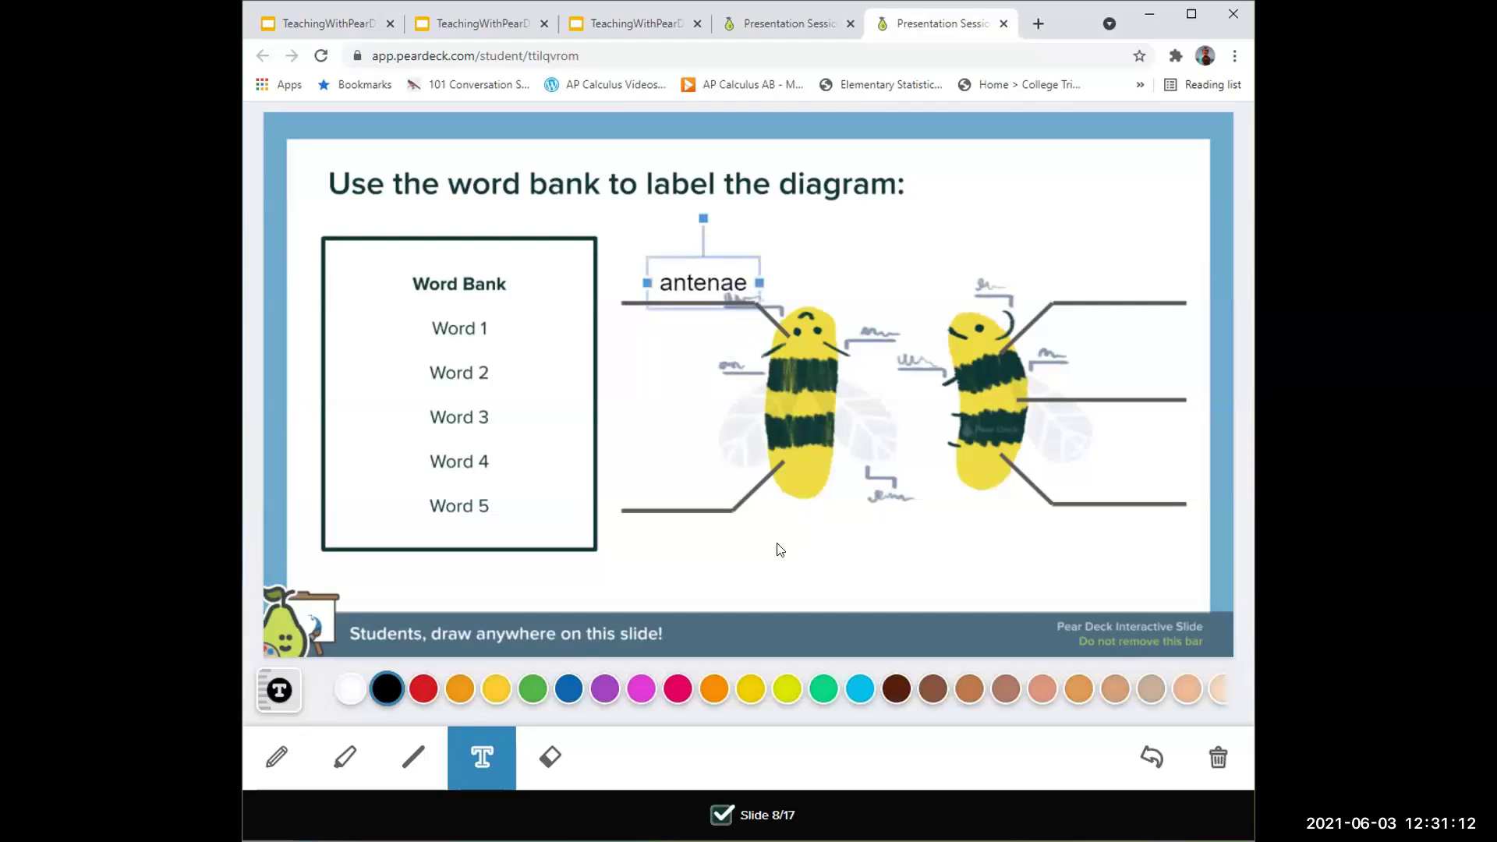
In presenter view, review and hide the students' bee labels, then advance to slide 9, 'Circle the correct choice'
left_click(763, 29)
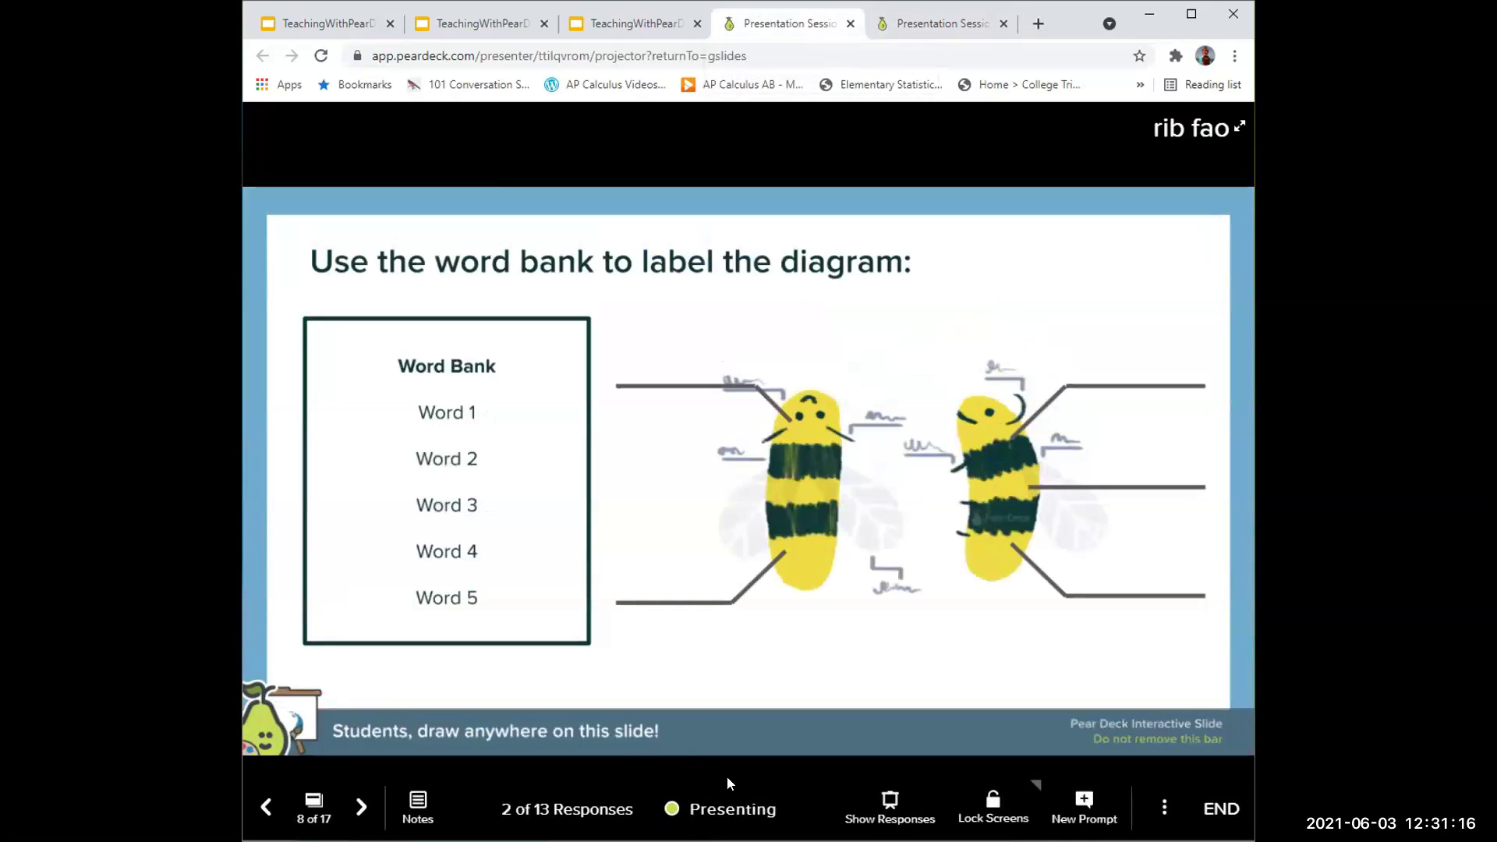
left_click(889, 804)
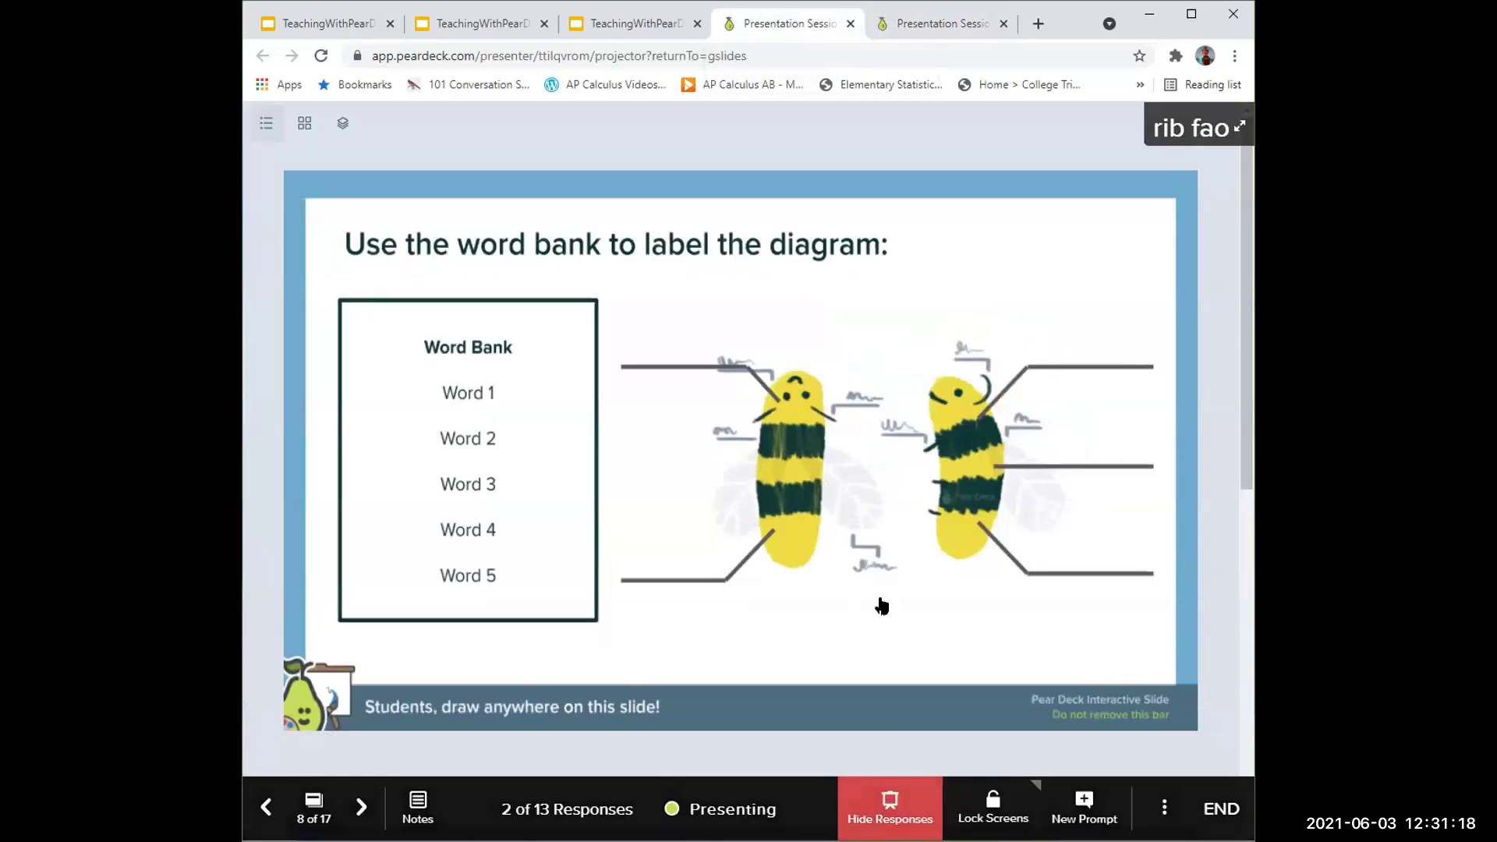
scroll(817, 600, "down", 2)
scroll(817, 601, "down", 6)
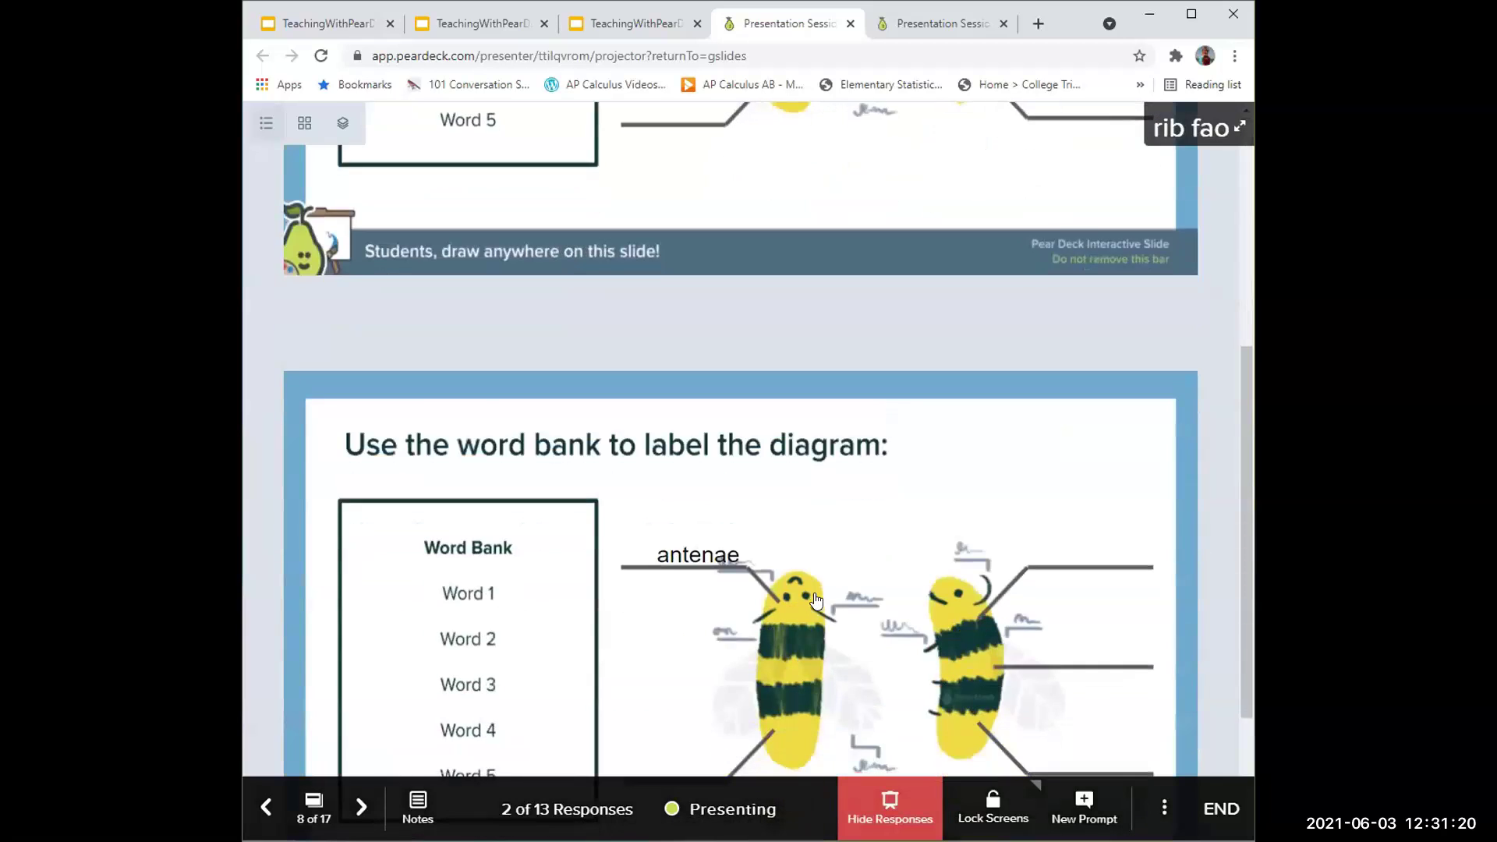
scroll(816, 601, "up", 1)
scroll(817, 600, "up", 7)
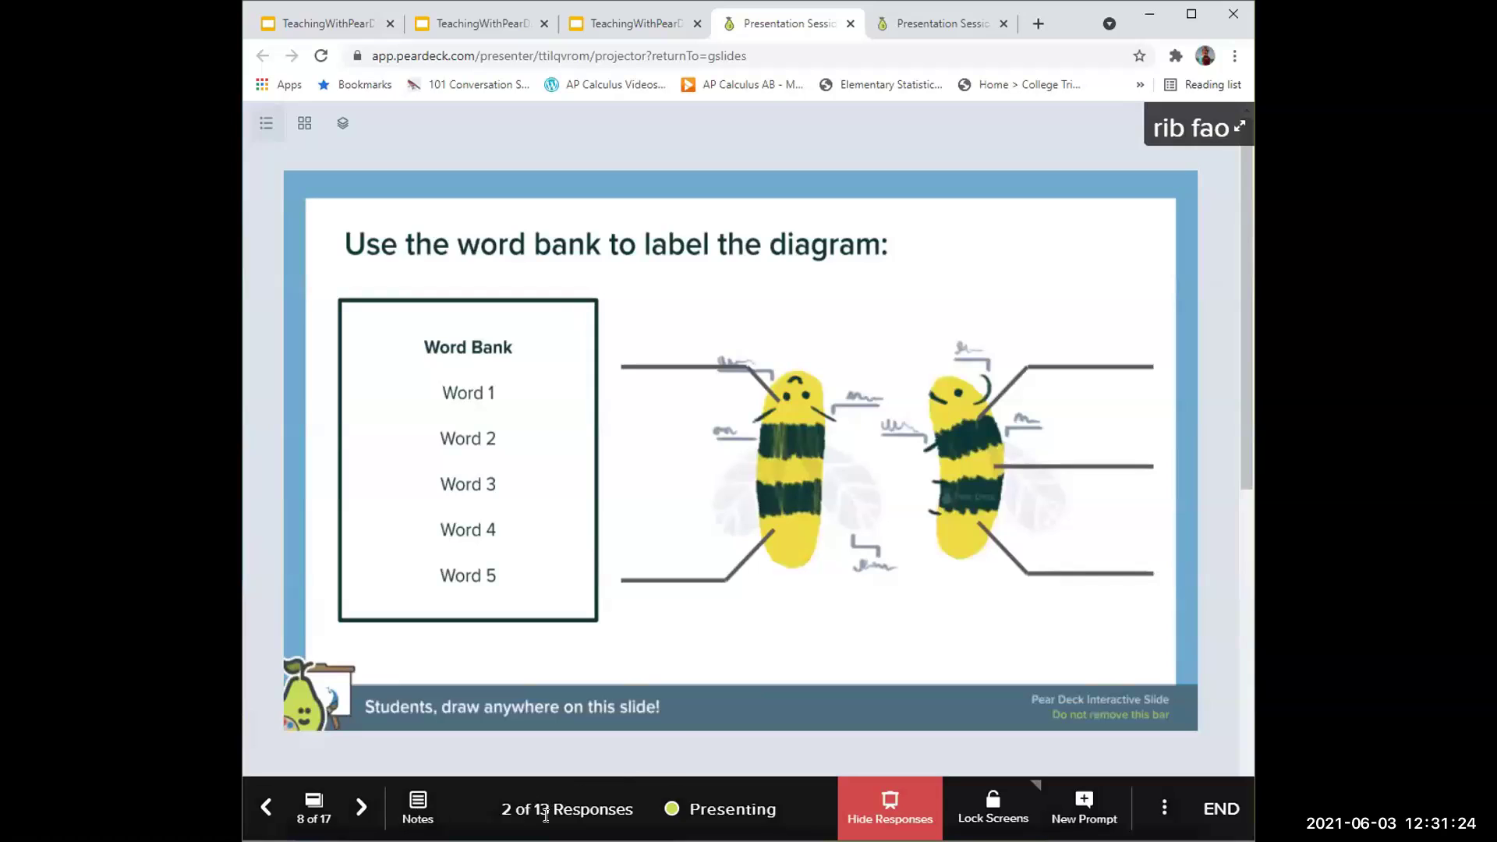
left_click(889, 803)
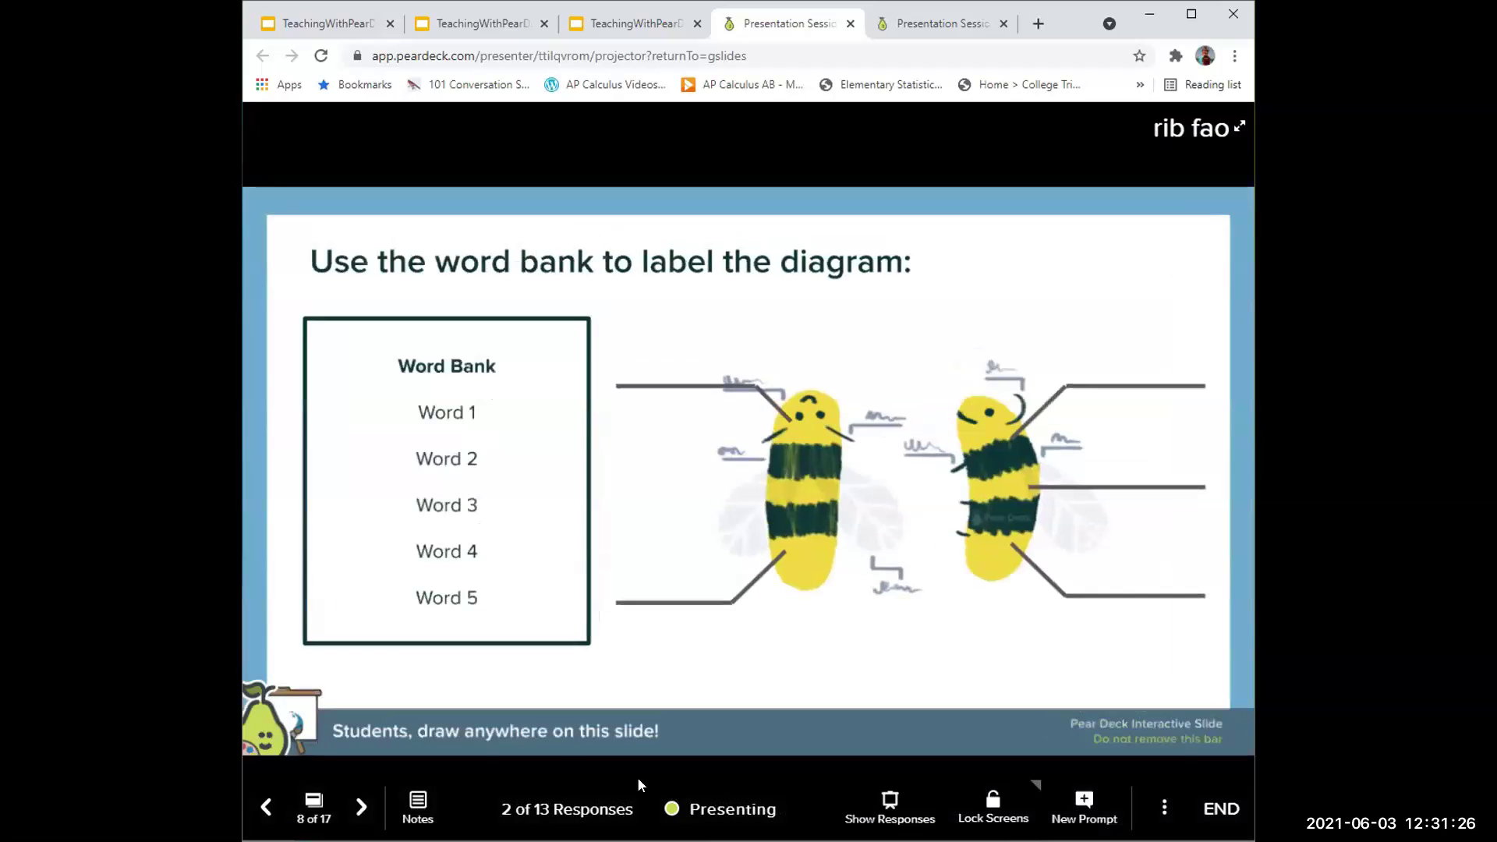
left_click(360, 807)
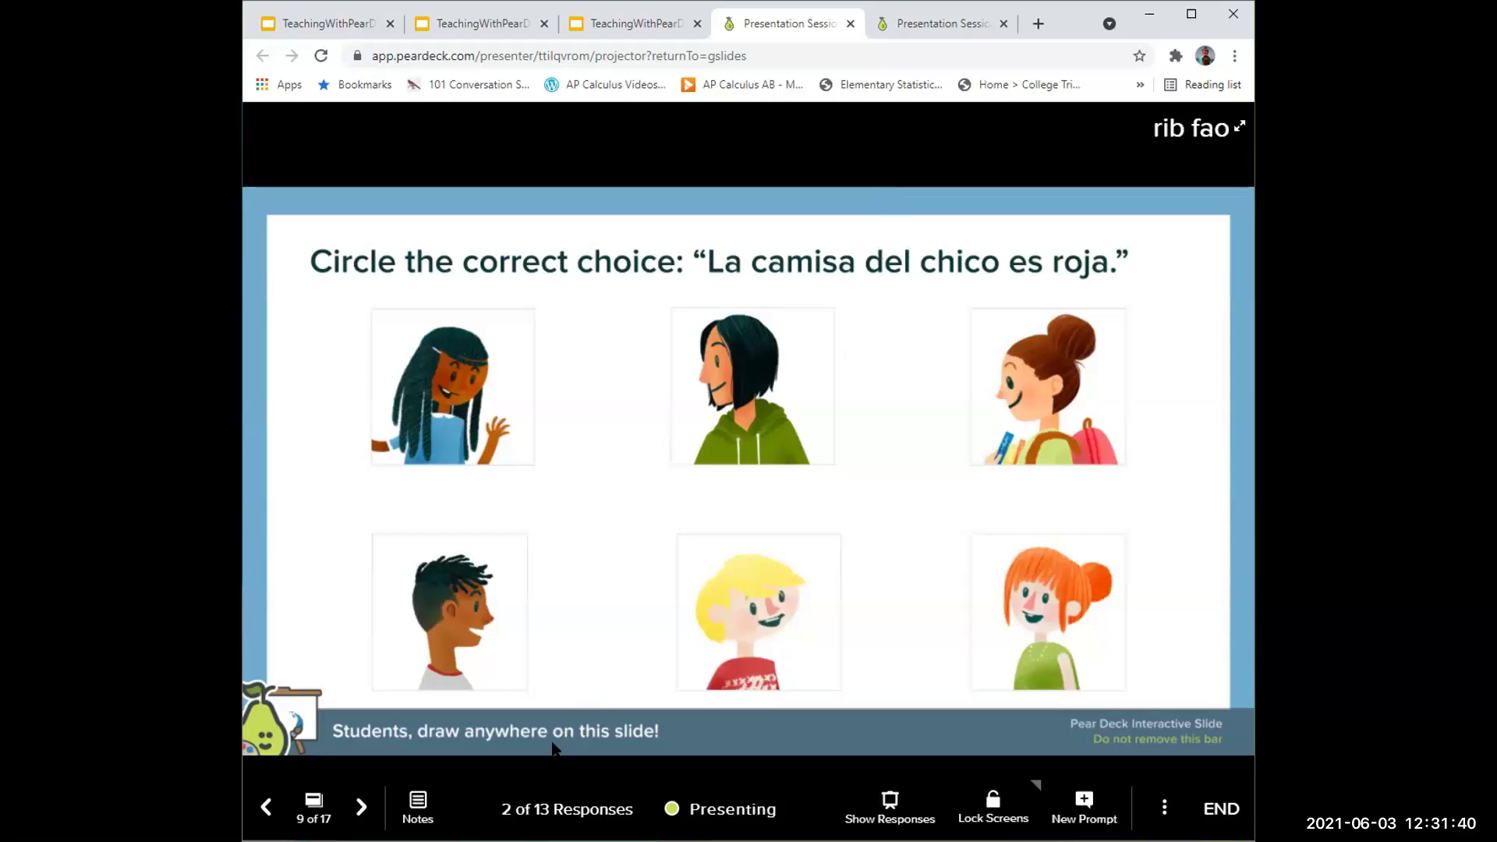
Review and hide the responses on 'La camisa del chico es roja', then advance to slide 10
left_click(918, 818)
scroll(860, 511, "down", 8)
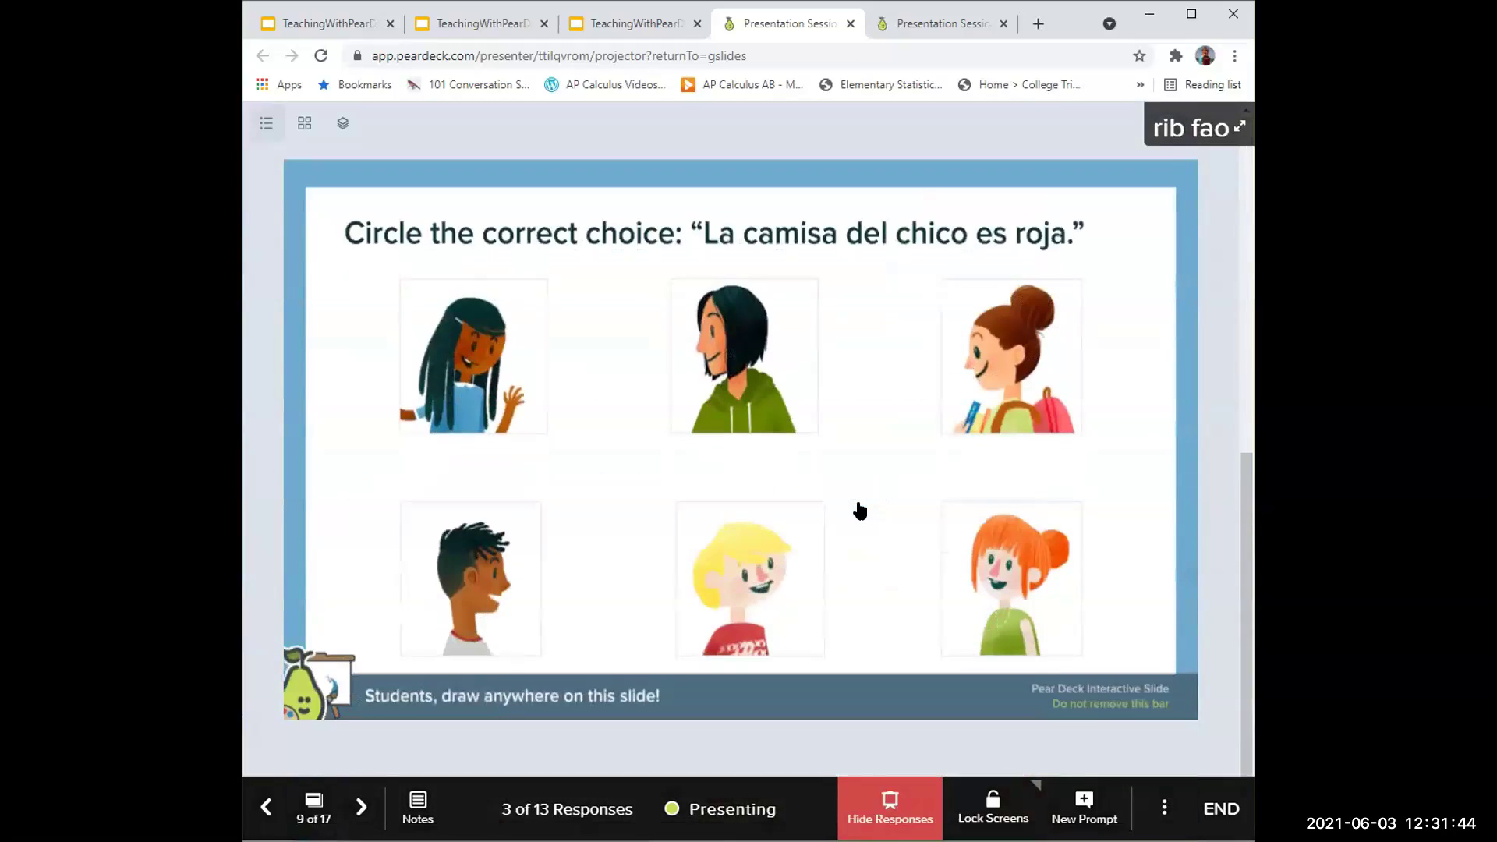
scroll(860, 511, "up", 5)
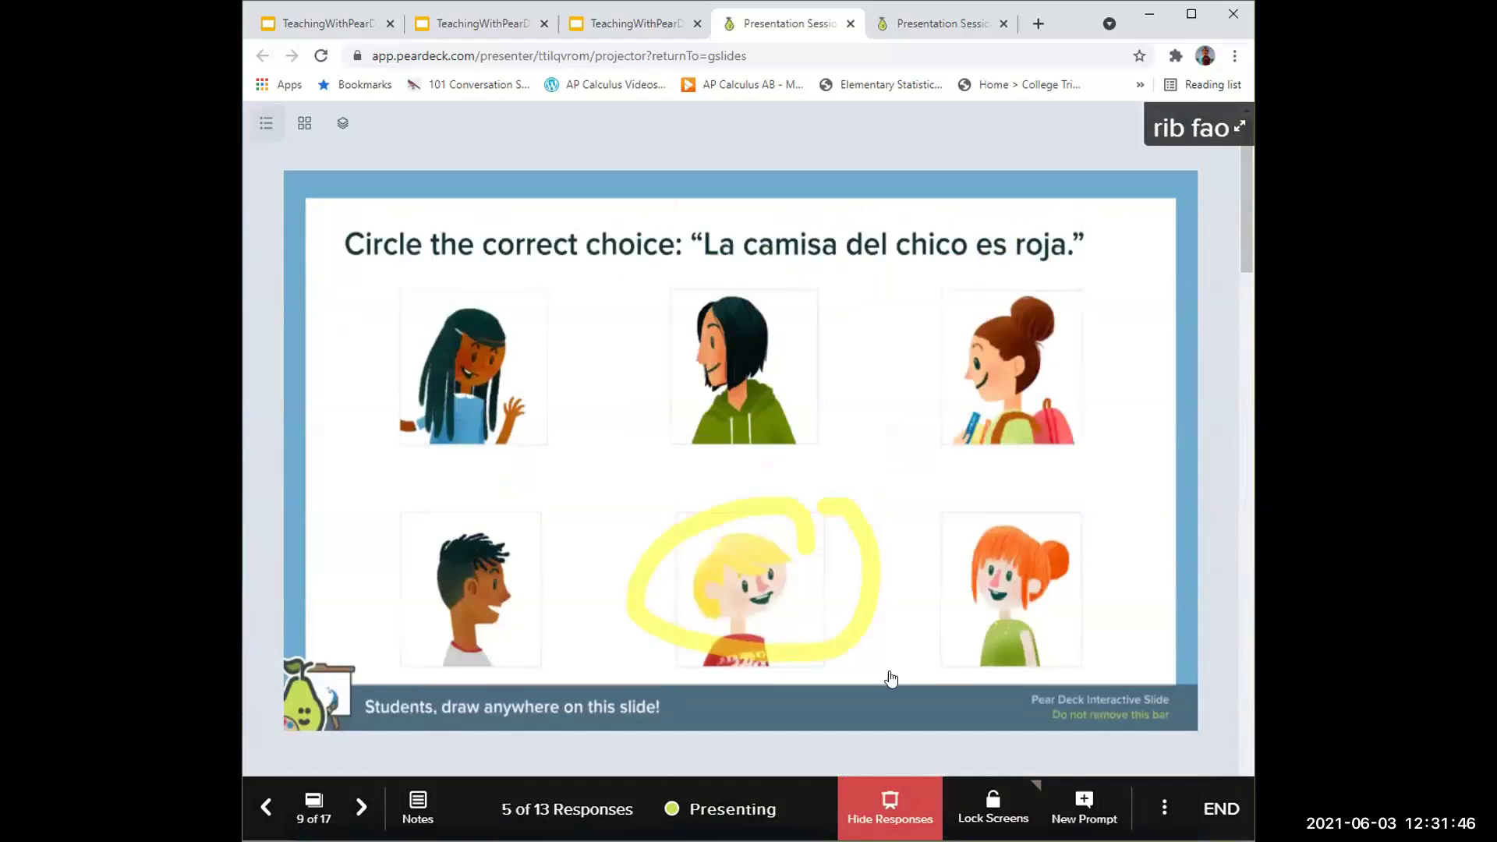
left_click(890, 803)
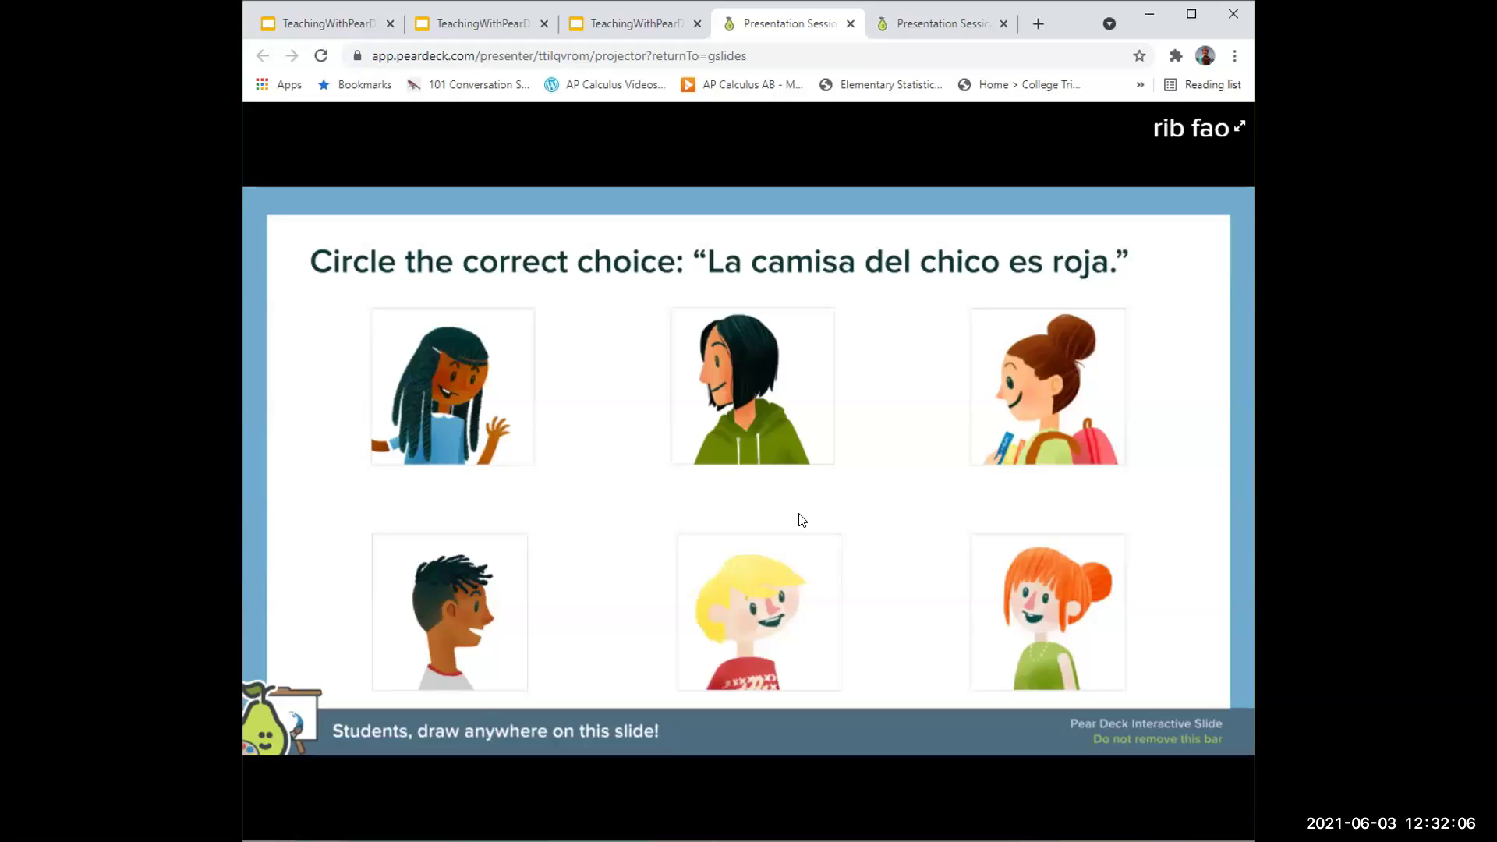
mouse_move(367, 811)
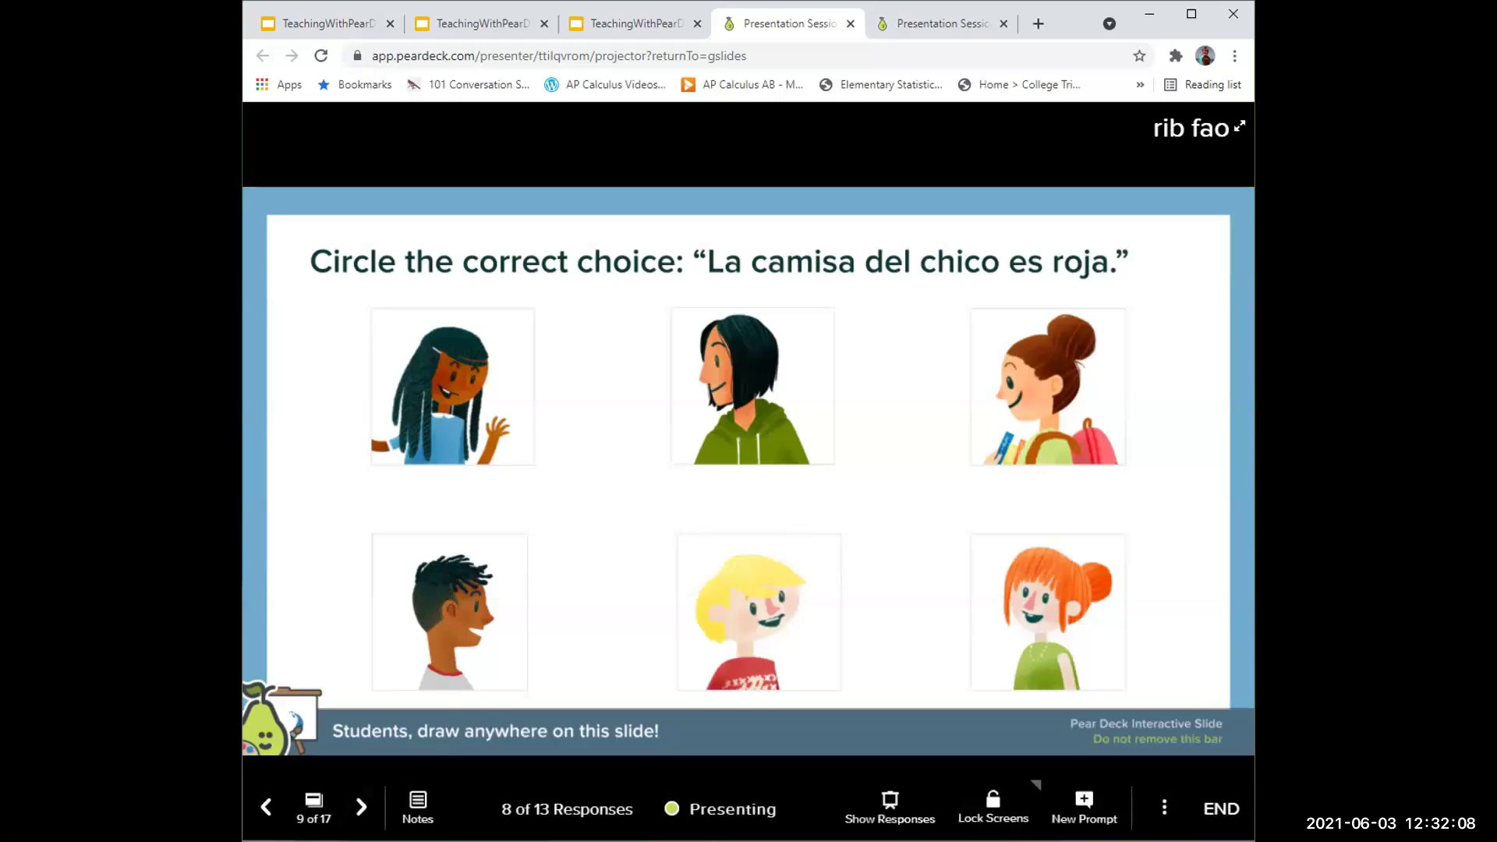
left_click(361, 807)
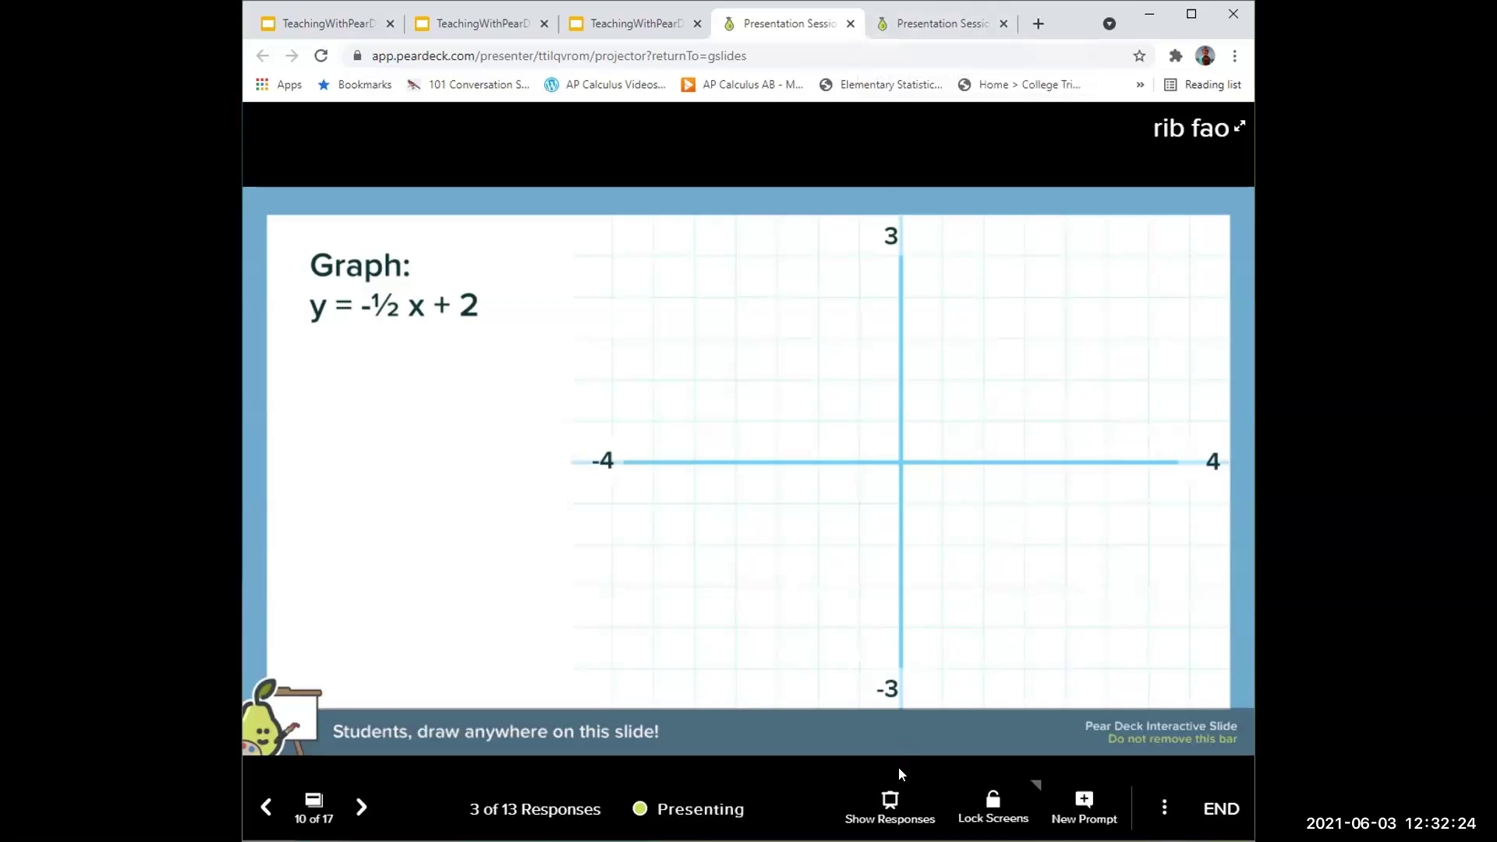
Look through the students' graphs of y = -½x + 2, hide them, then advance to slide 11
left_click(891, 807)
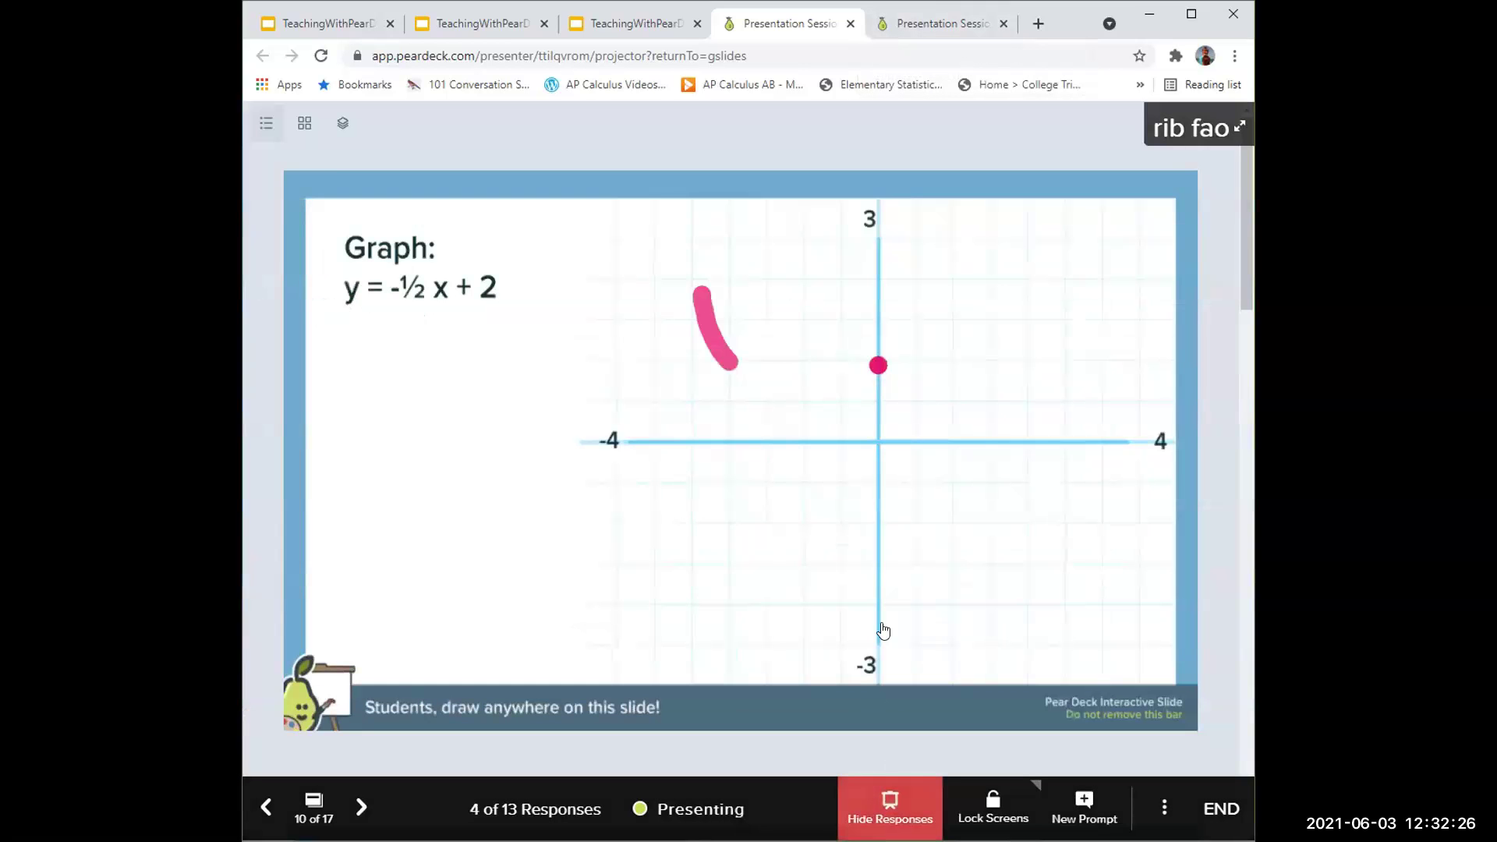
scroll(922, 574, "down", 7)
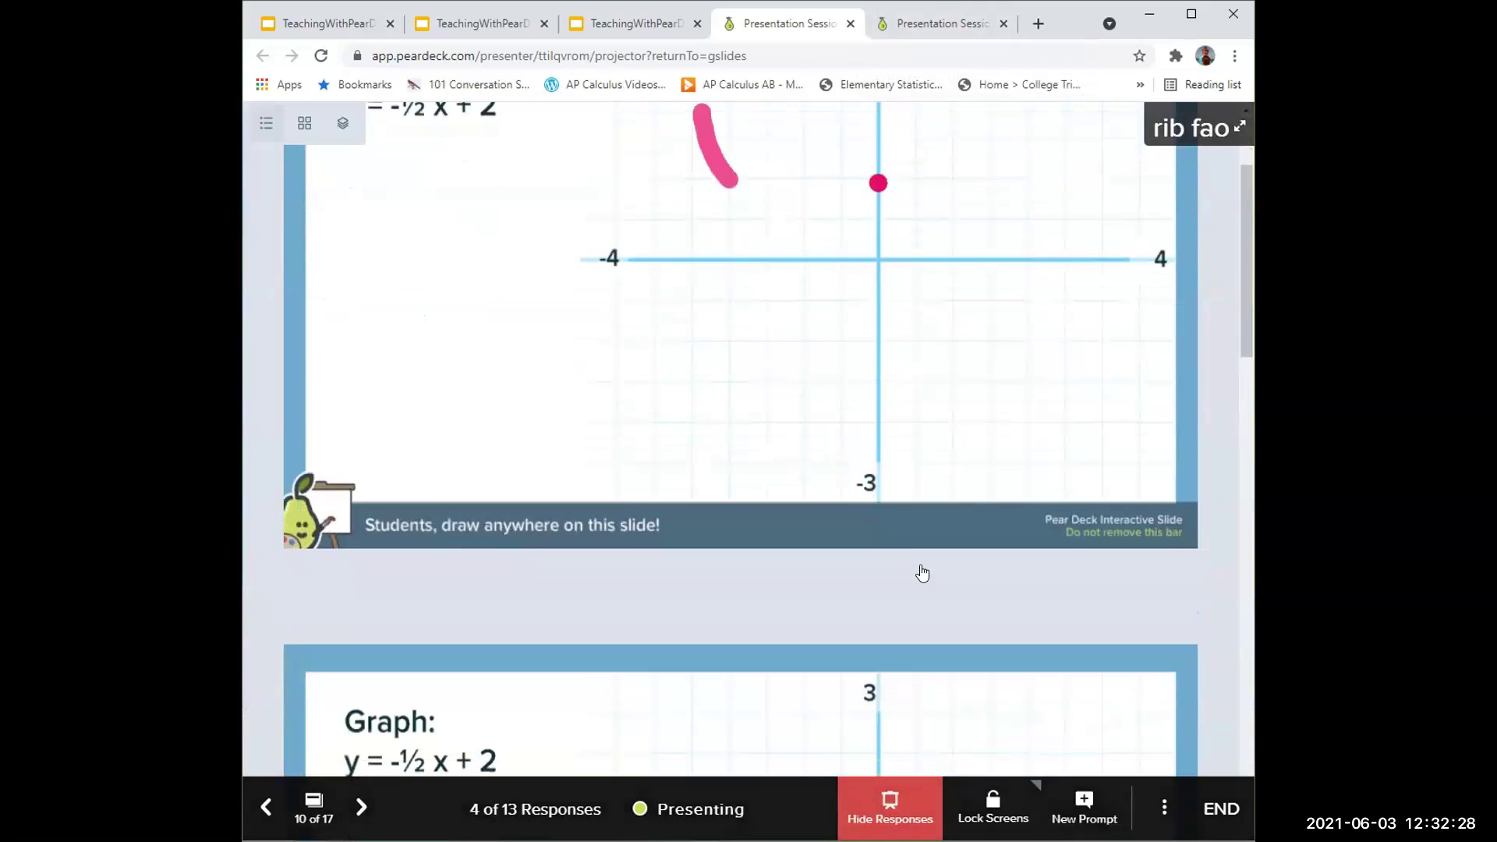
scroll(922, 574, "down", 3)
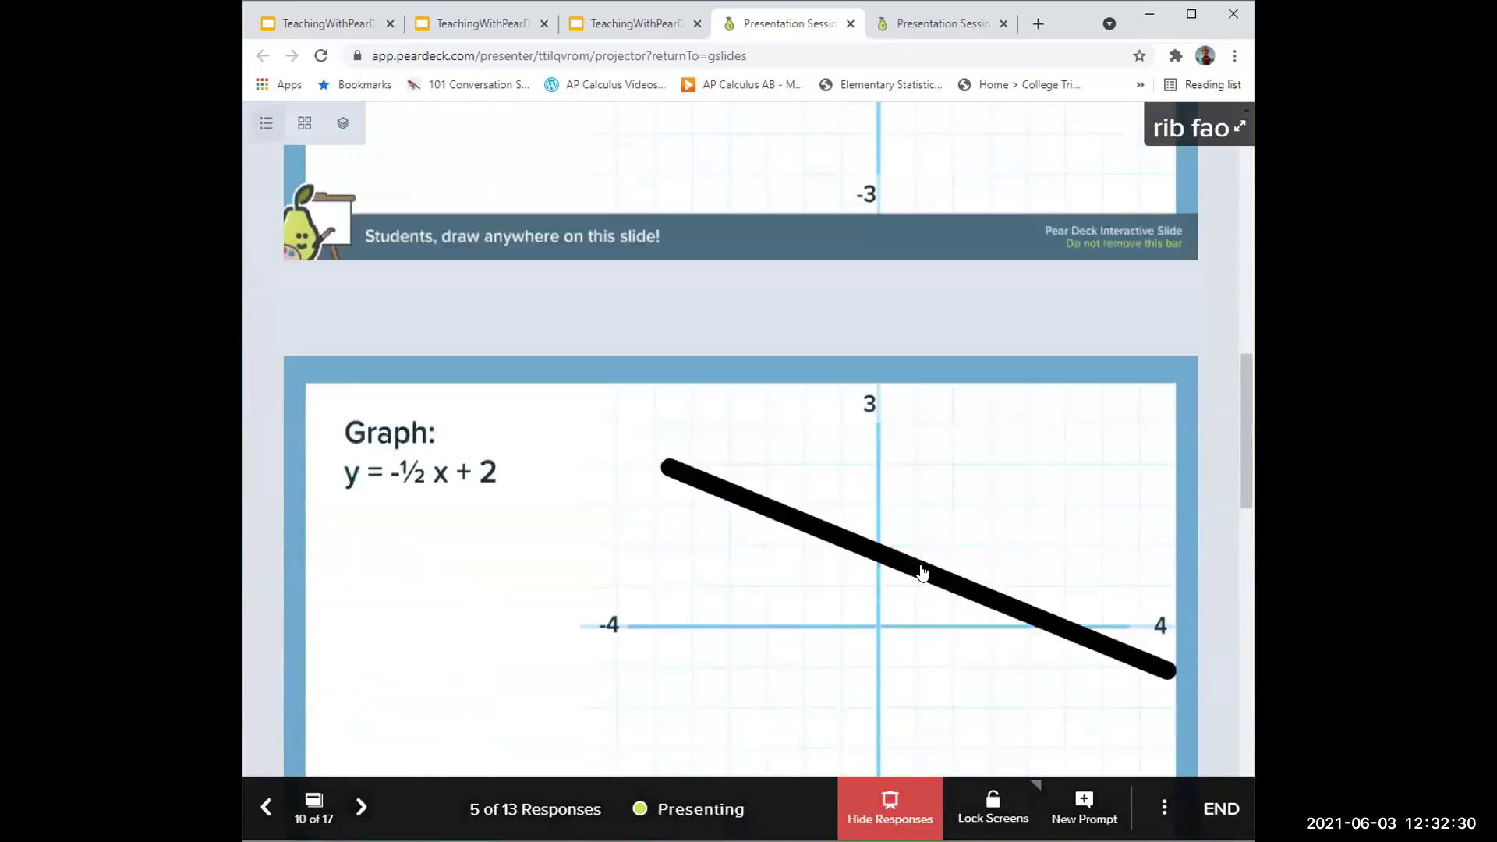
scroll(922, 574, "down", 7)
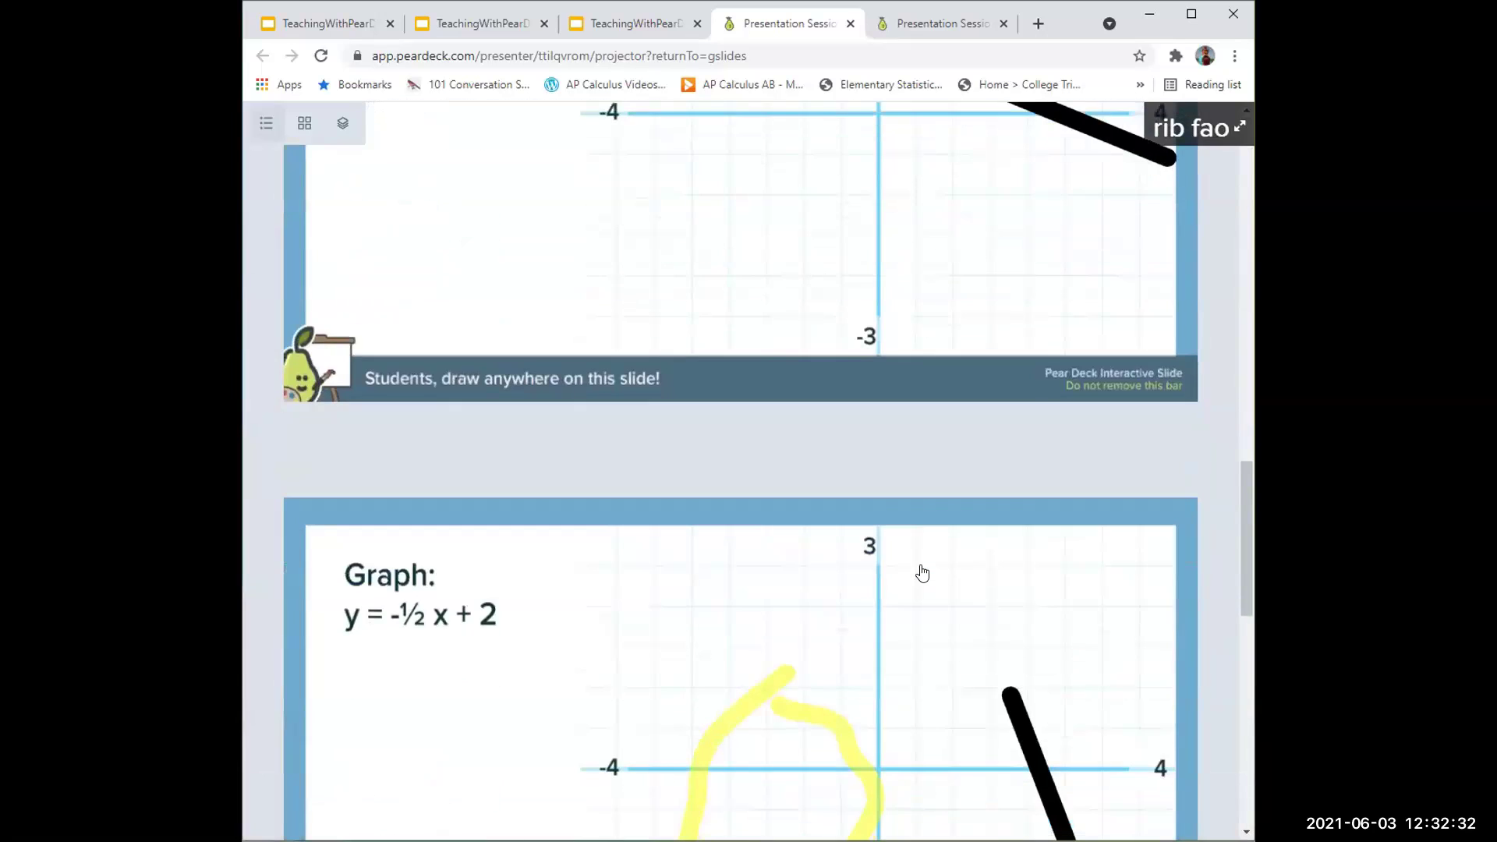
scroll(922, 574, "down", 7)
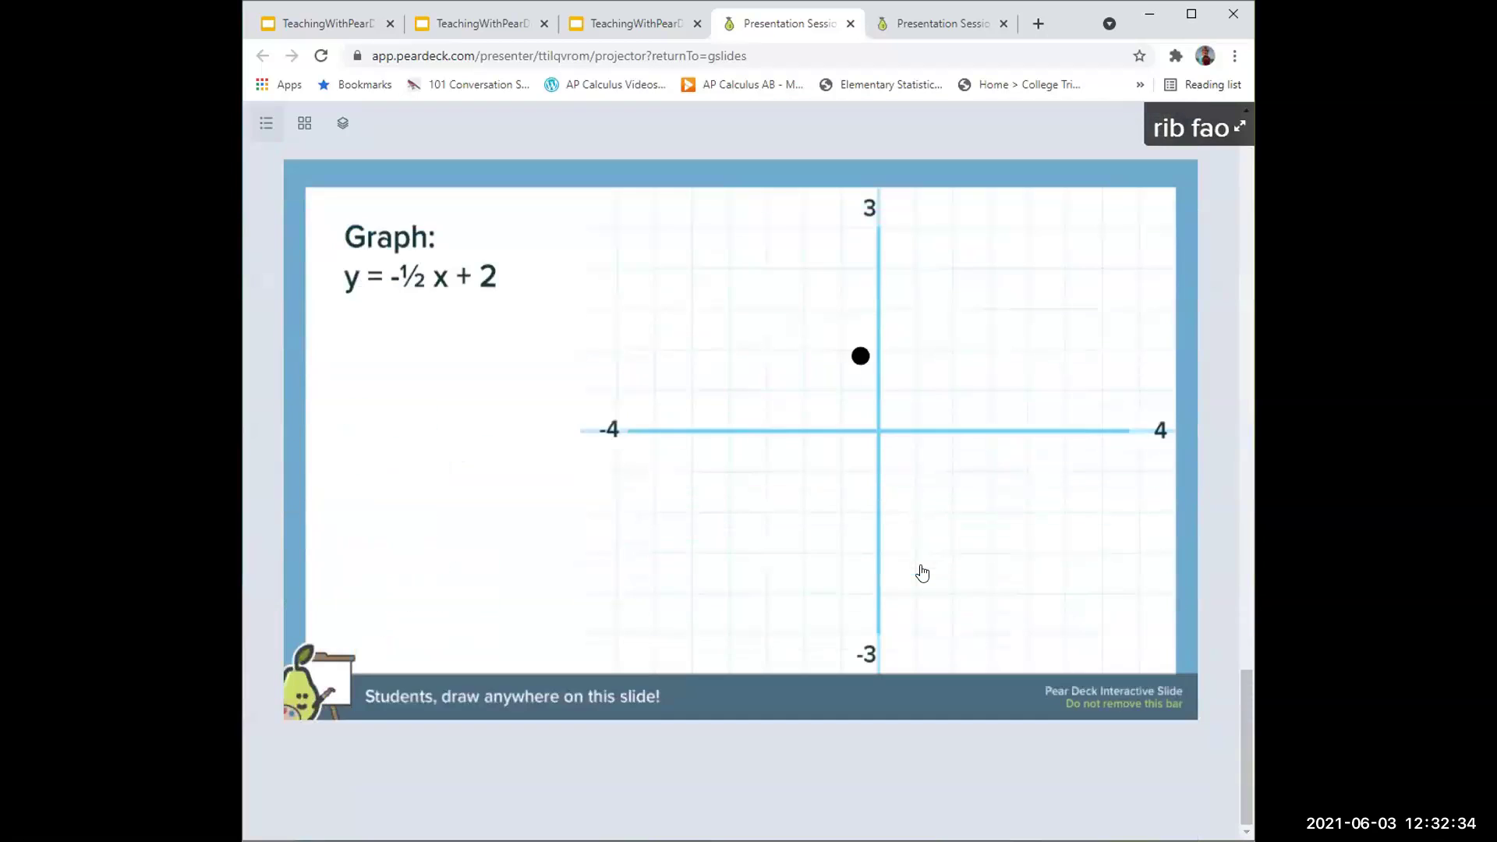
scroll(923, 573, "up", 12)
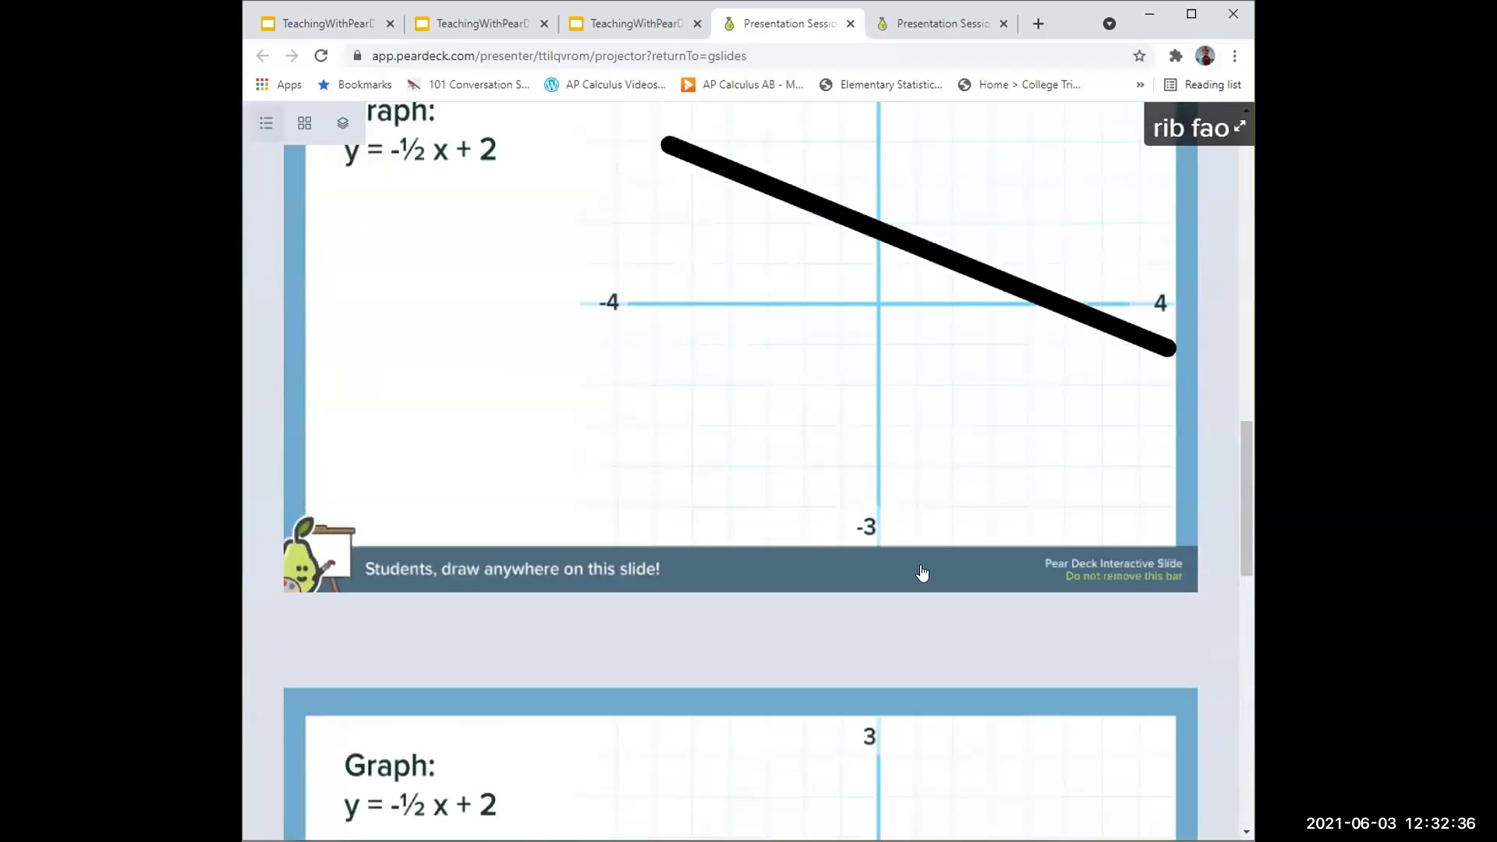
scroll(922, 574, "down", 2)
scroll(923, 574, "down", 7)
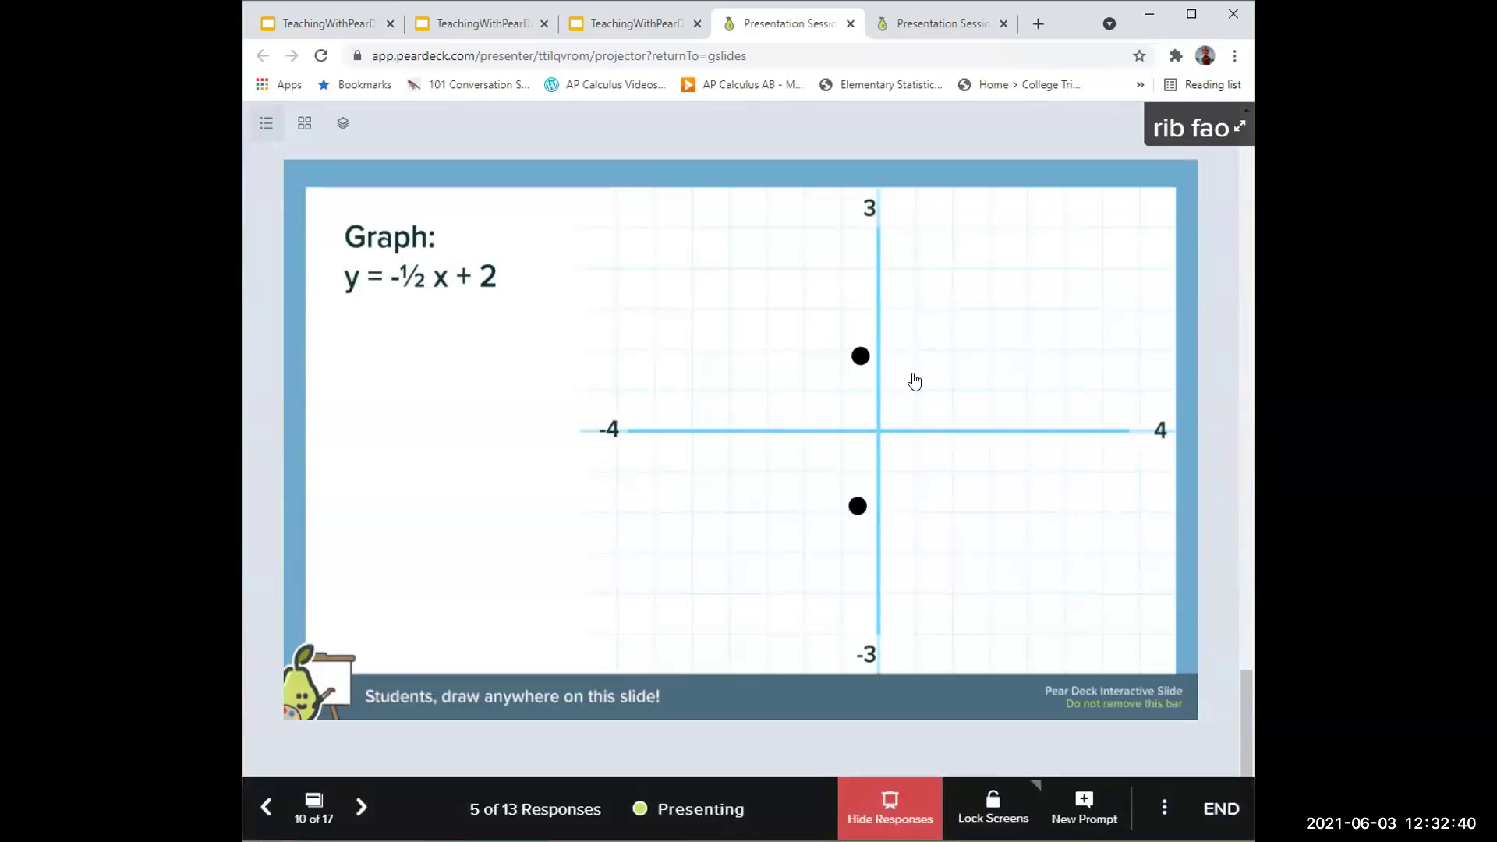
scroll(943, 468, "up", 1)
scroll(942, 467, "down", 1)
scroll(942, 468, "down", 1)
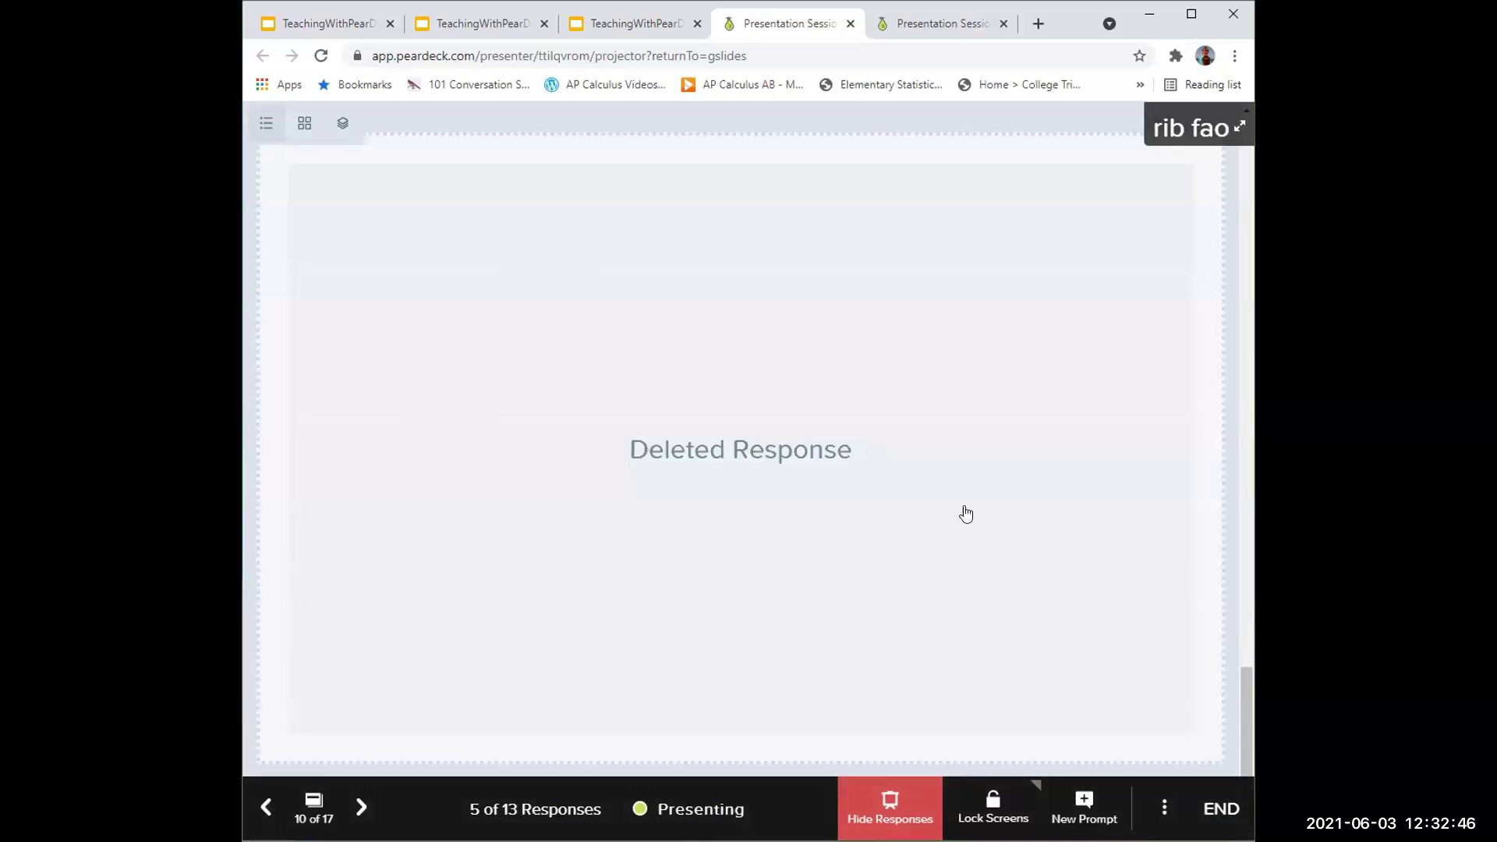
scroll(963, 512, "down", 3)
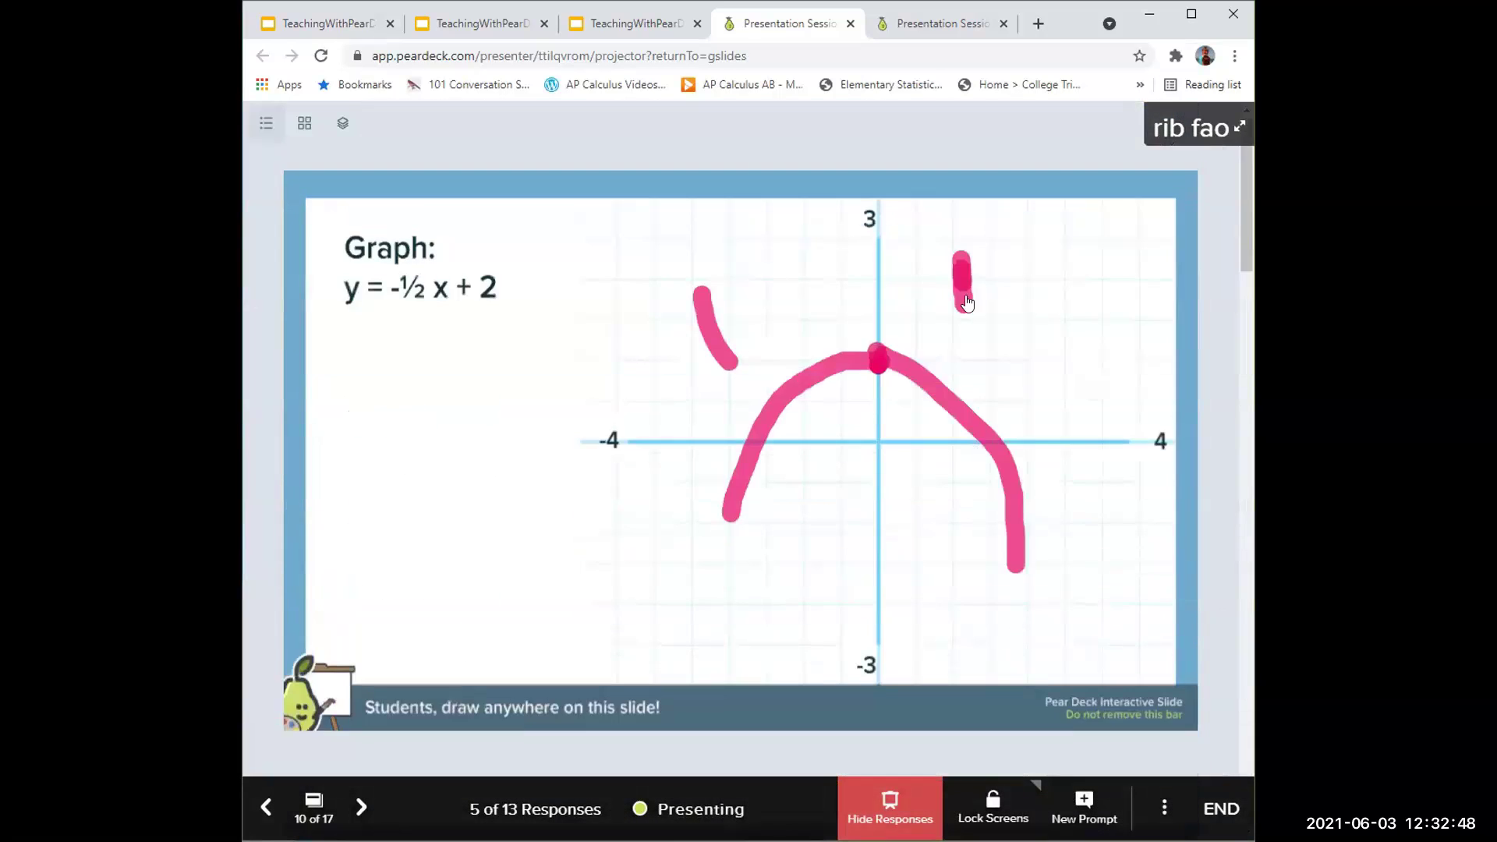
left_click(850, 816)
left_click(361, 807)
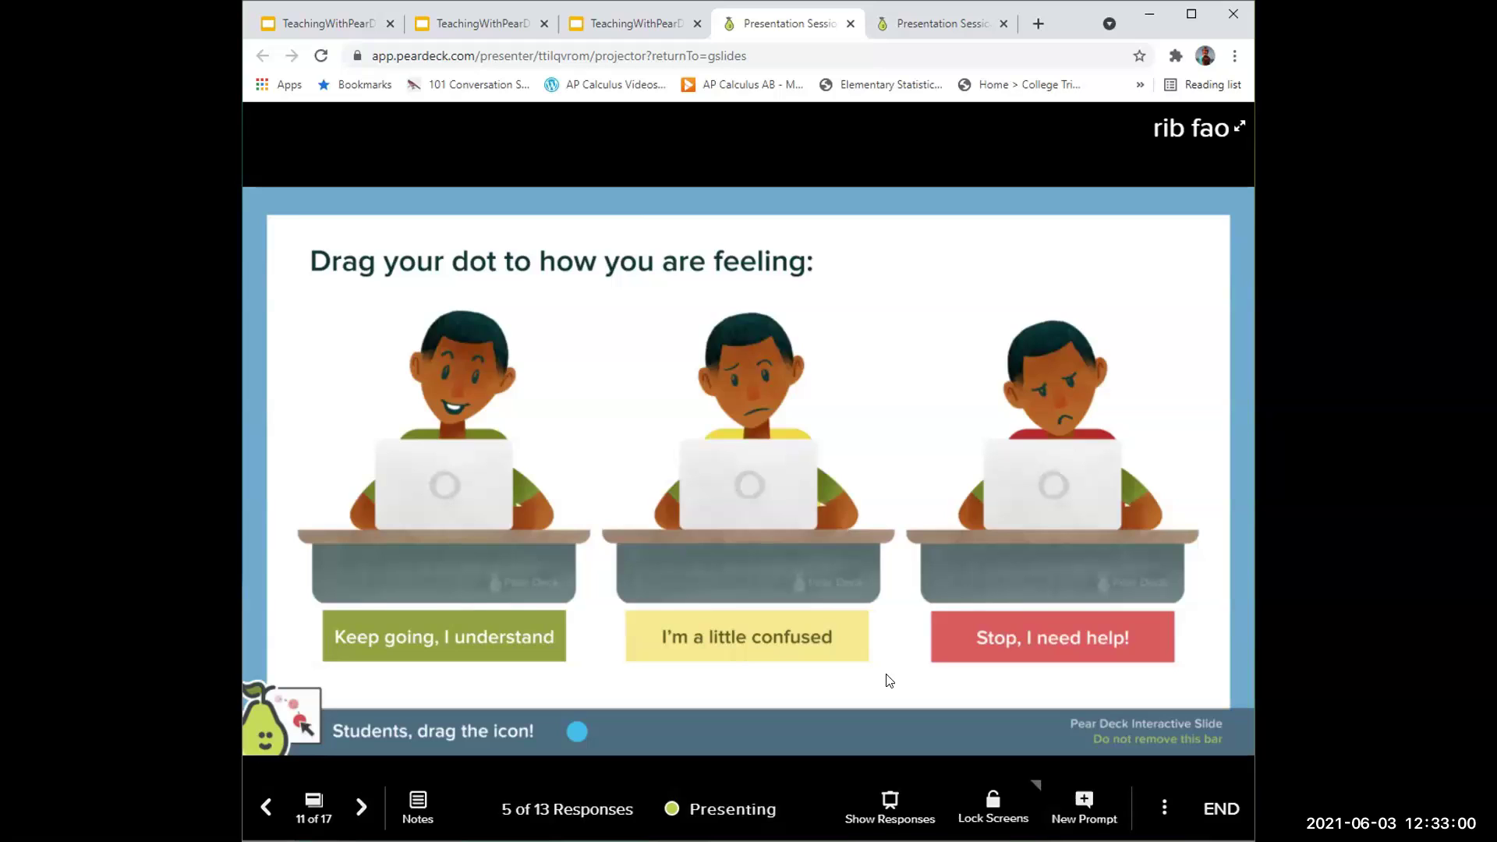
Show and hide the students' feeling dots, then advance to slide 12, the Evaluate question
mouse_move(896, 803)
left_click(897, 803)
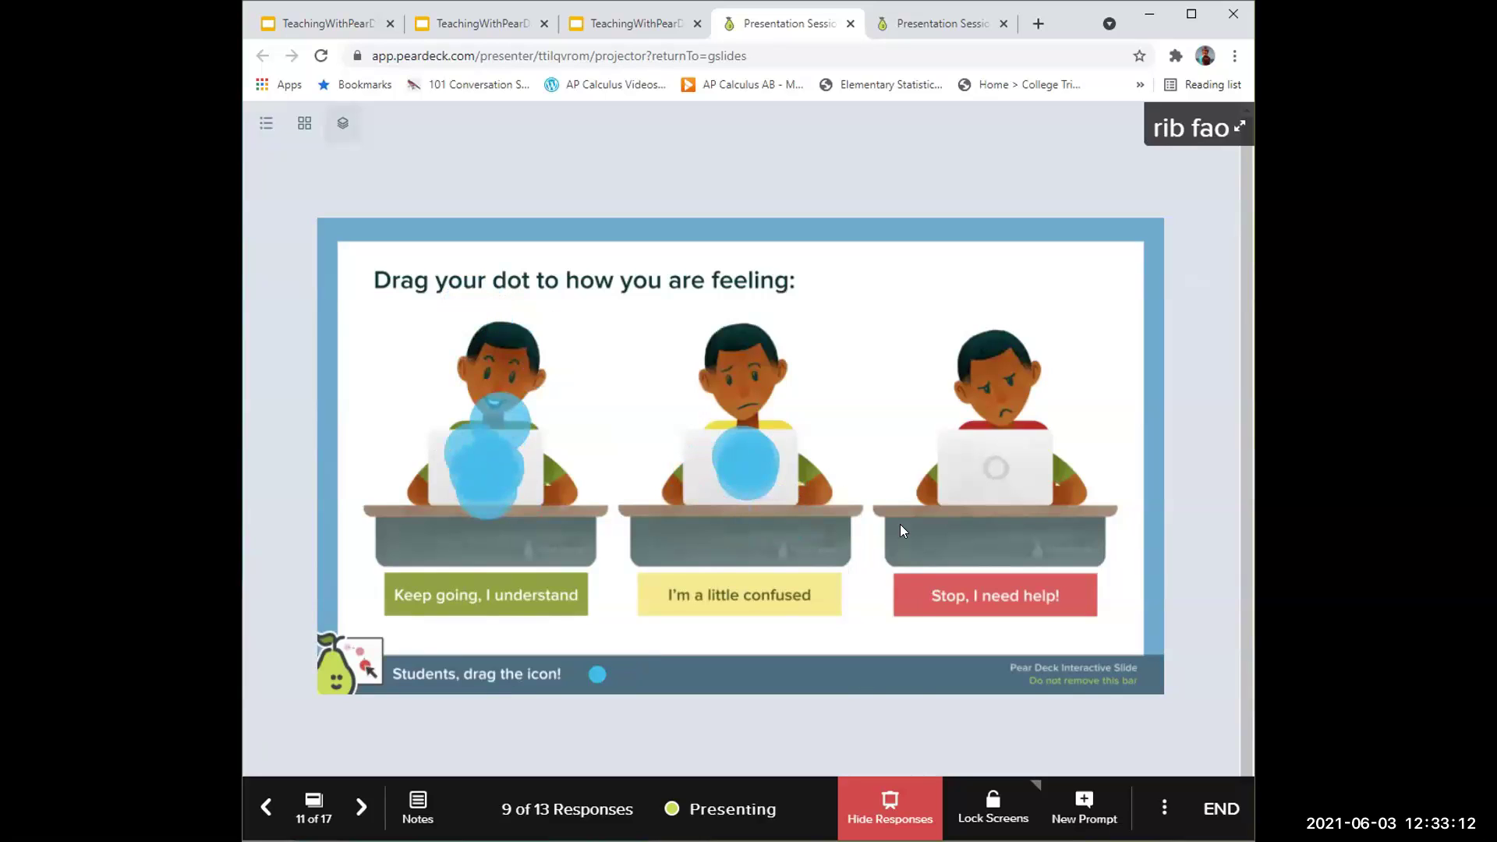
left_click(891, 809)
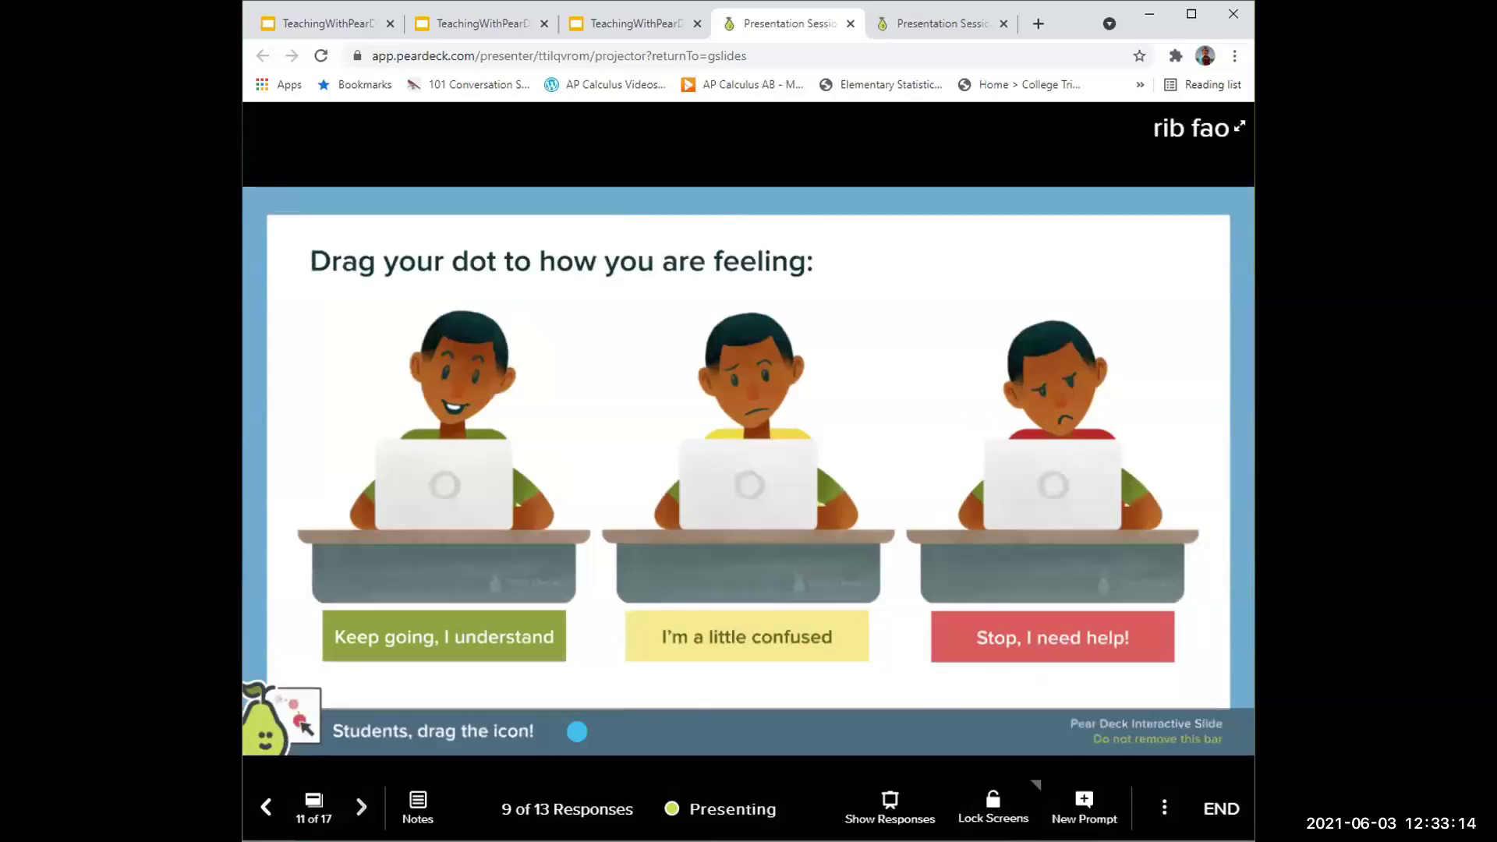
left_click(363, 812)
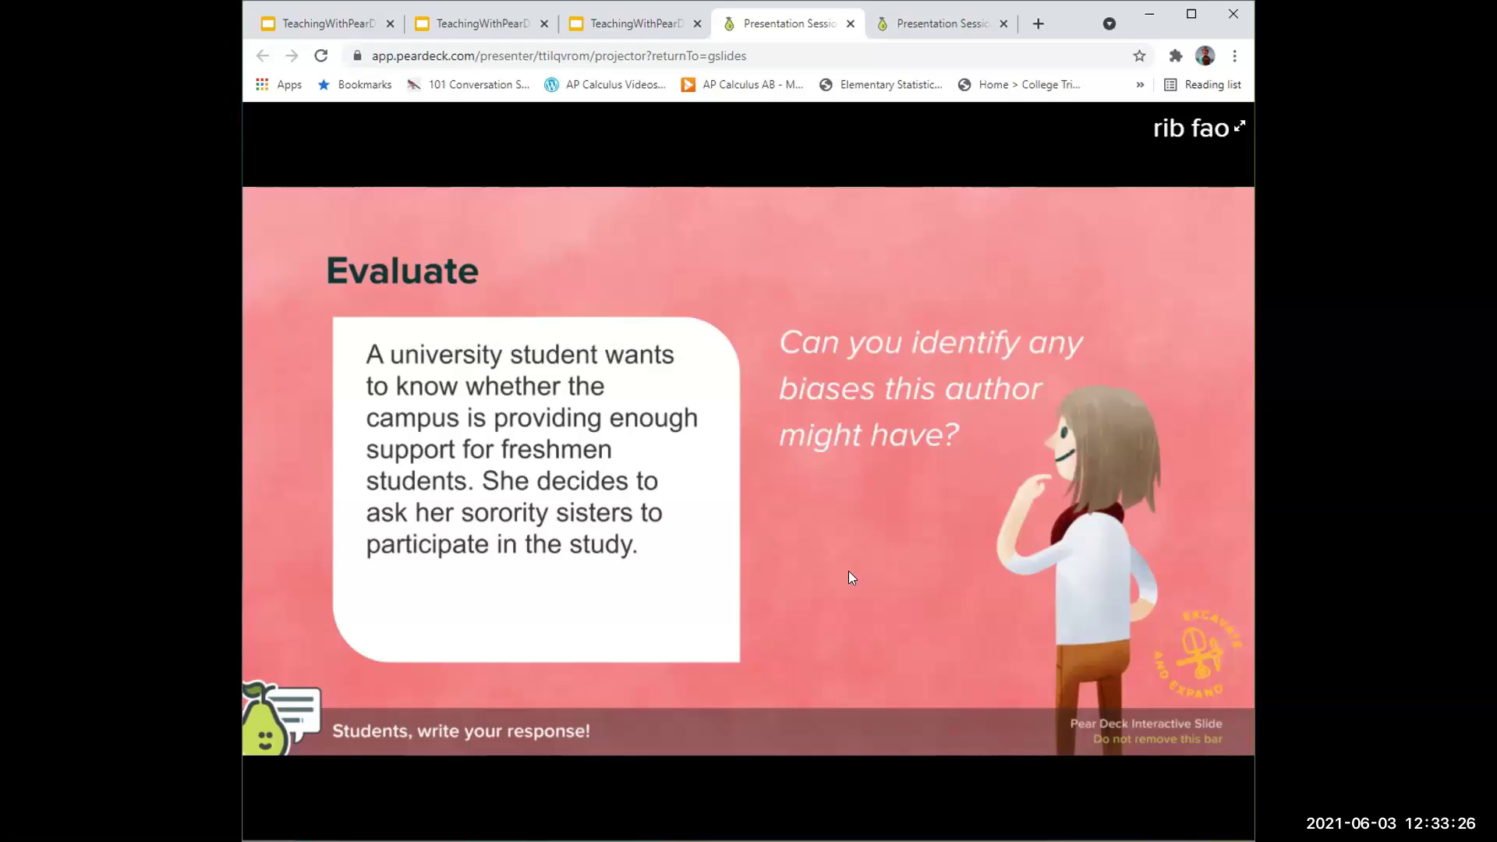
Show the Evaluate response, then advance past the True/False and Answer slides to slide 15, Resources
mouse_move(435, 766)
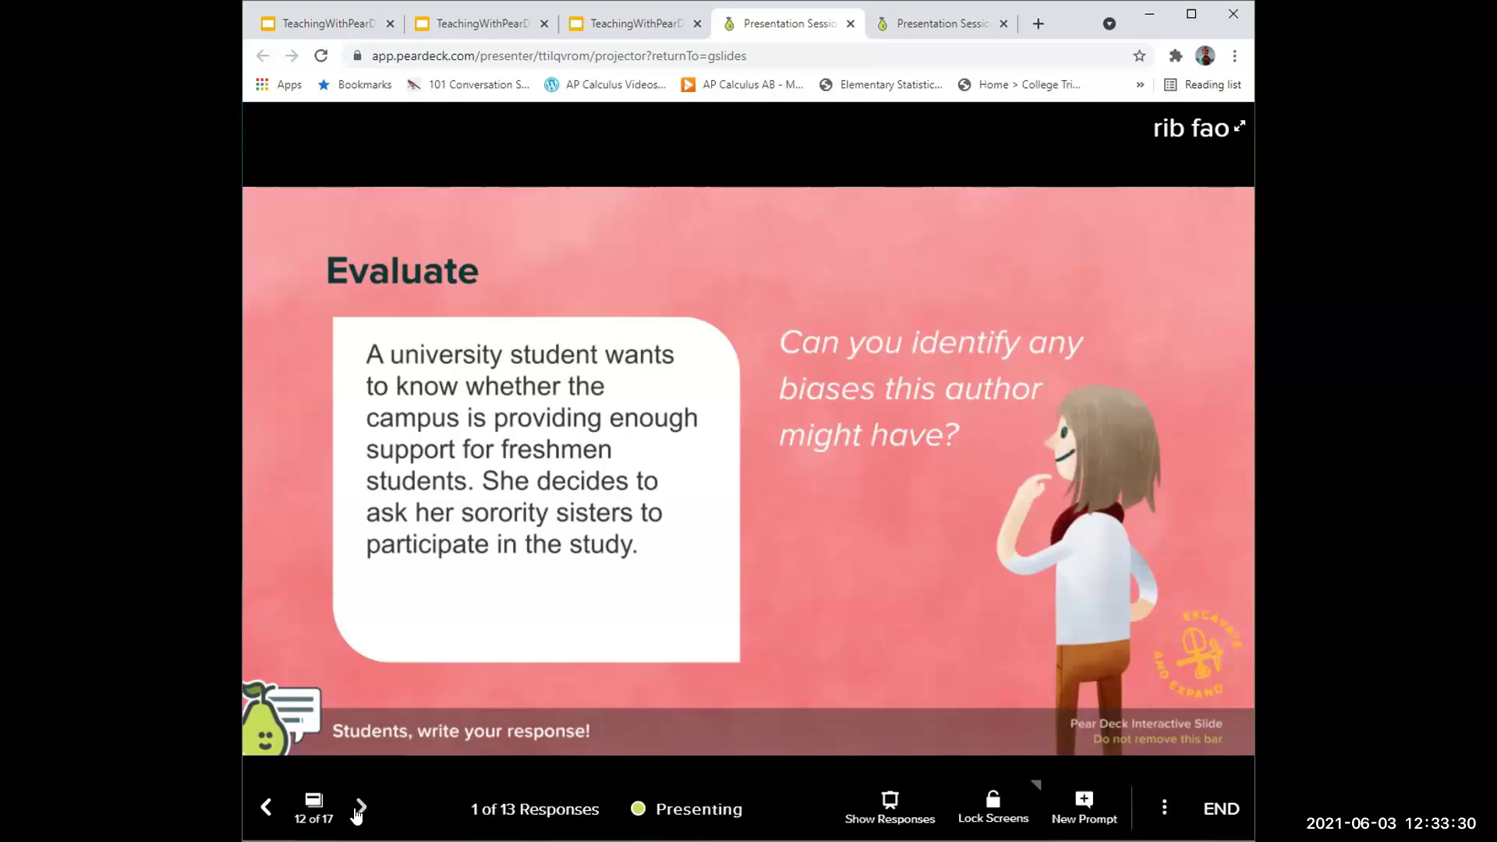
left_click(889, 803)
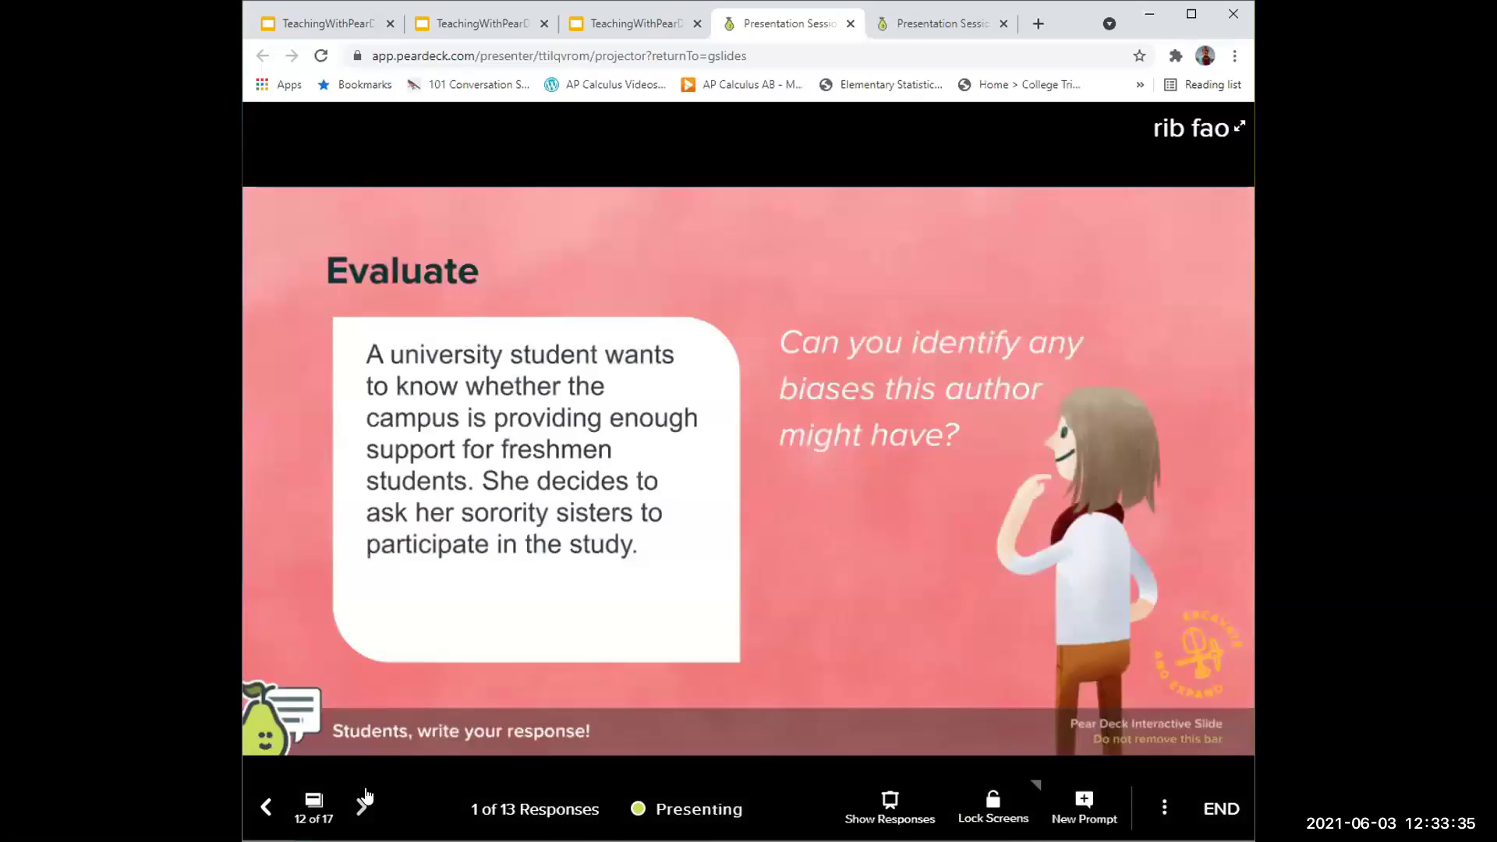
left_click(361, 805)
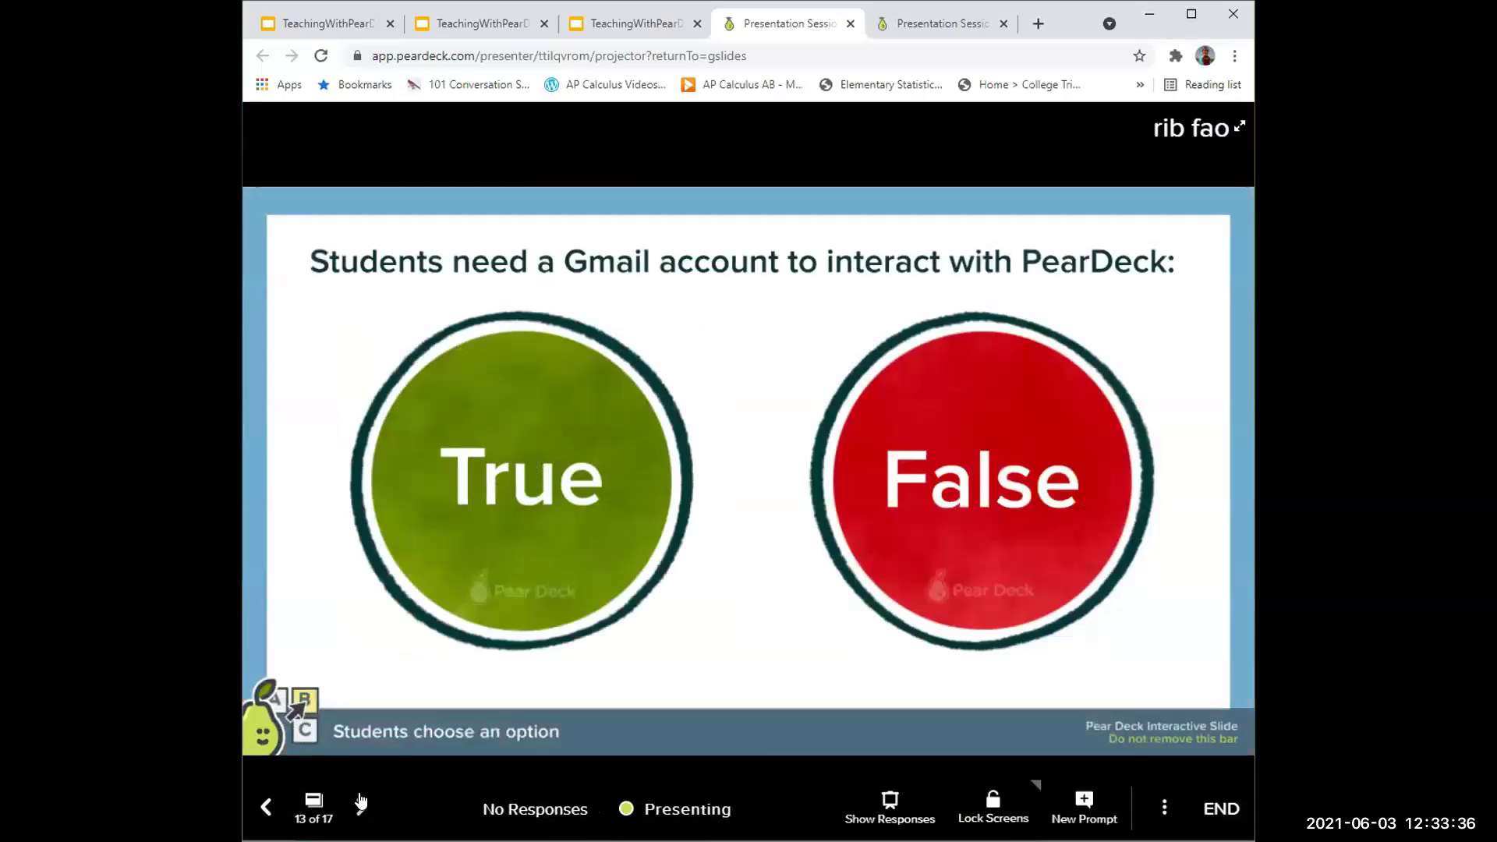
left_click(361, 803)
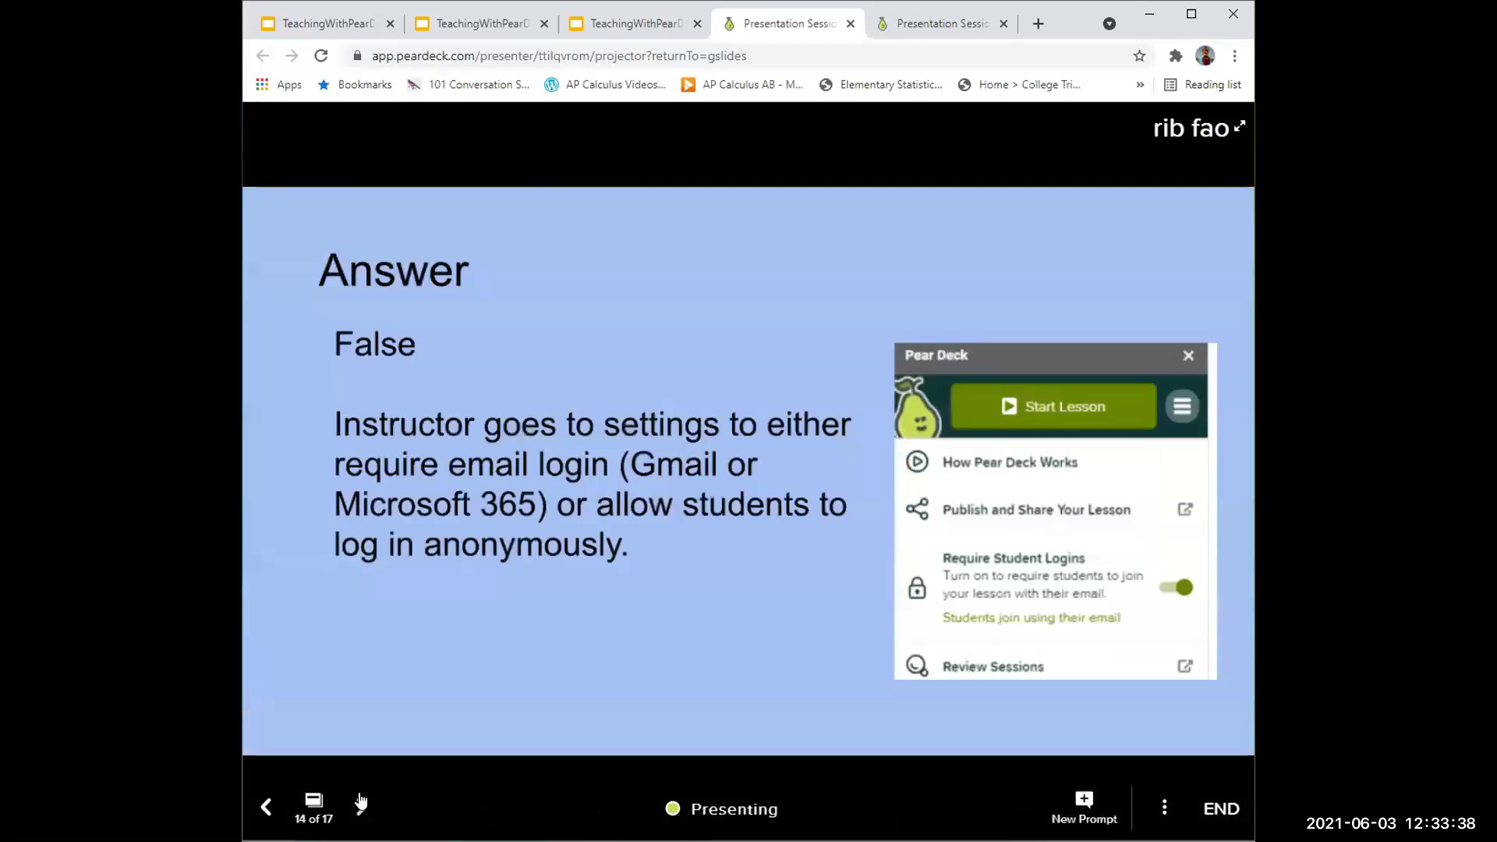
left_click(361, 803)
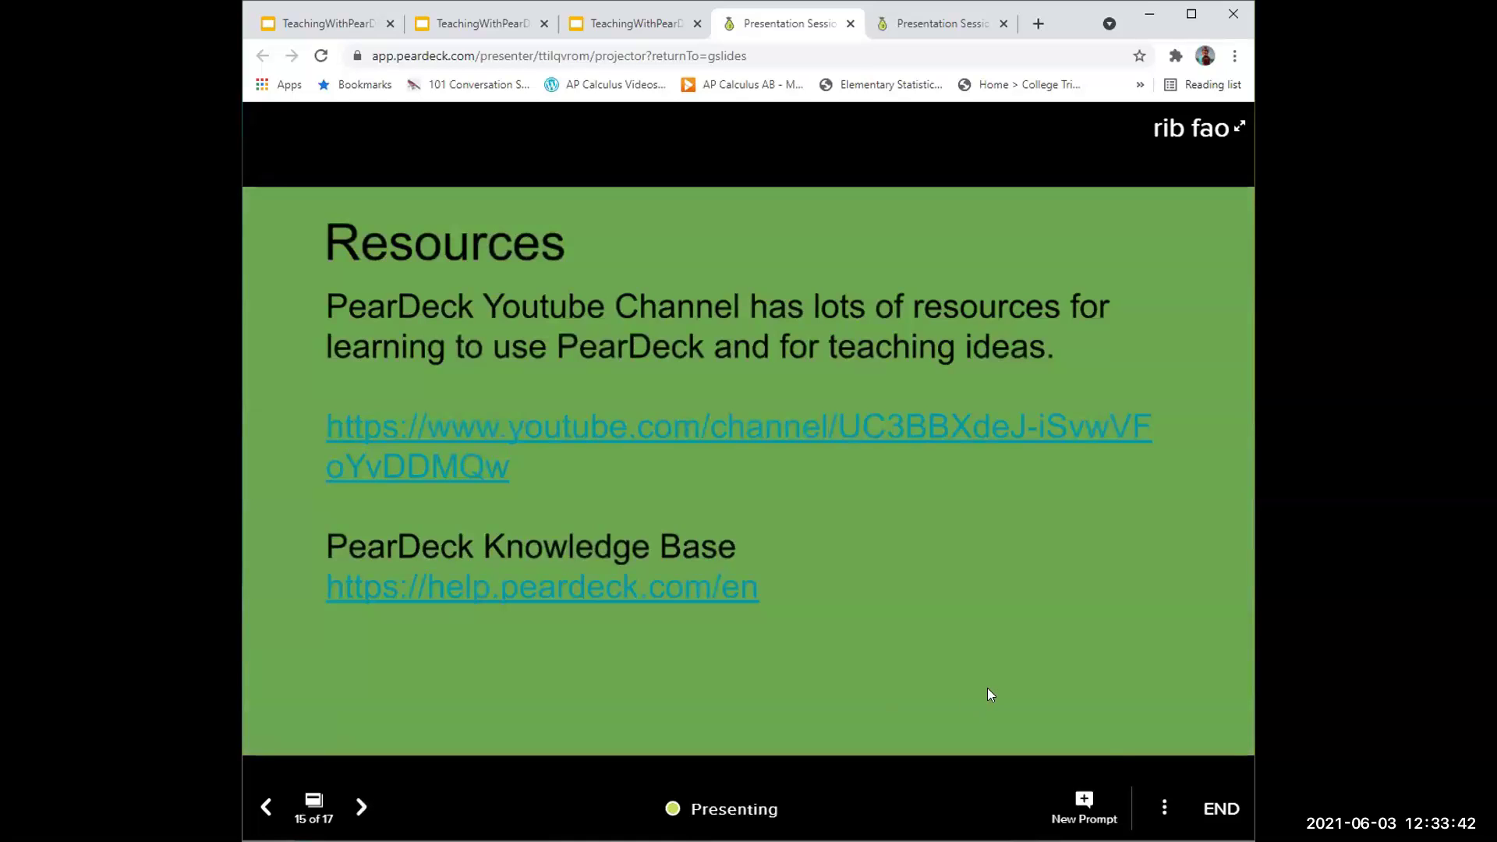
Open the Pear Deck YouTube channel and help.peardeck.com/en, then go back to the TeachingWithPearDeck2 tab
left_click(917, 427)
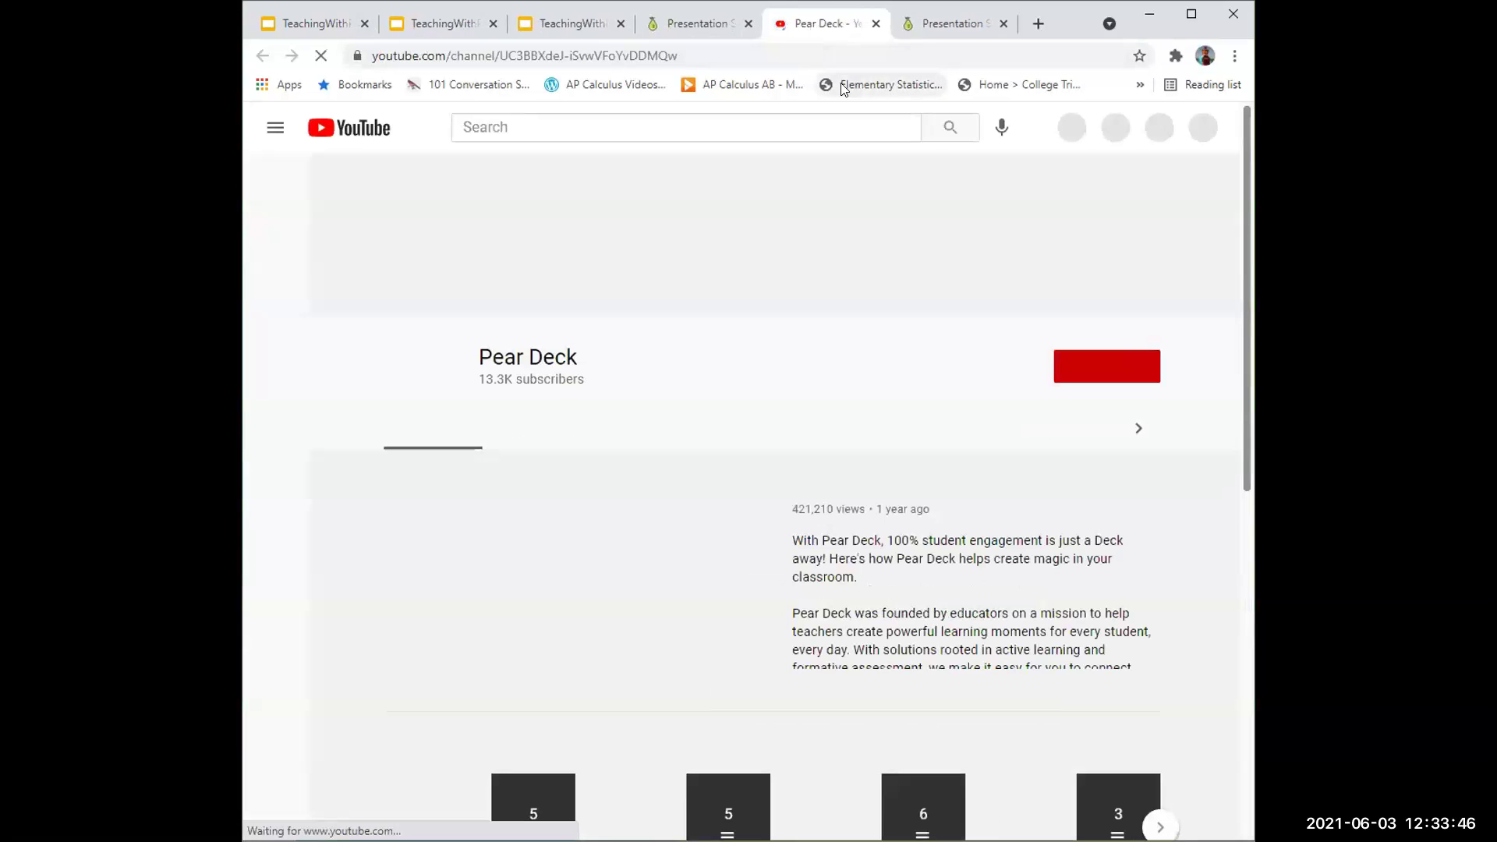
left_click(777, 54)
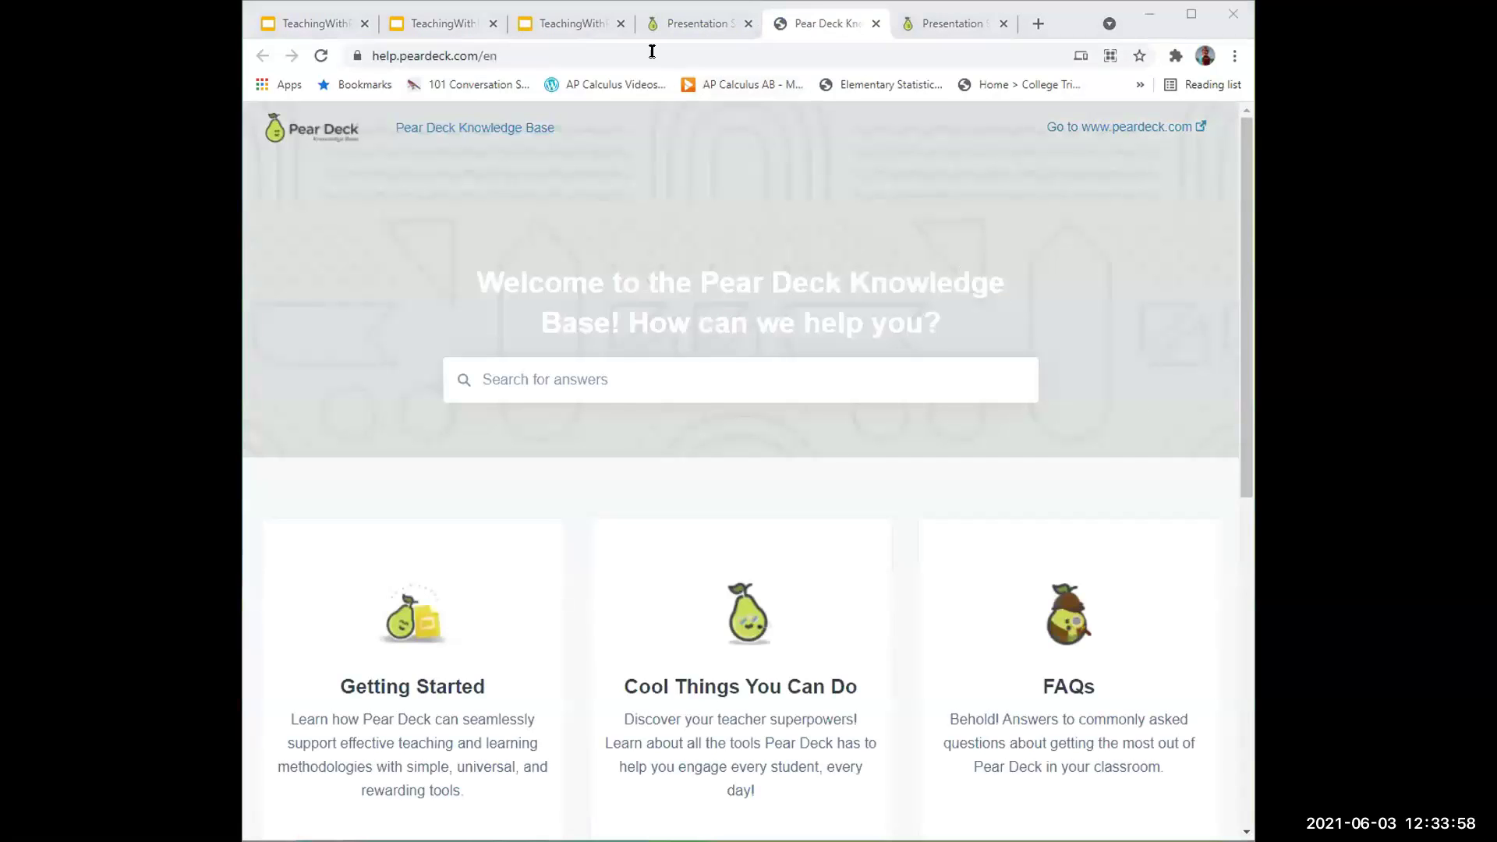
left_click(557, 31)
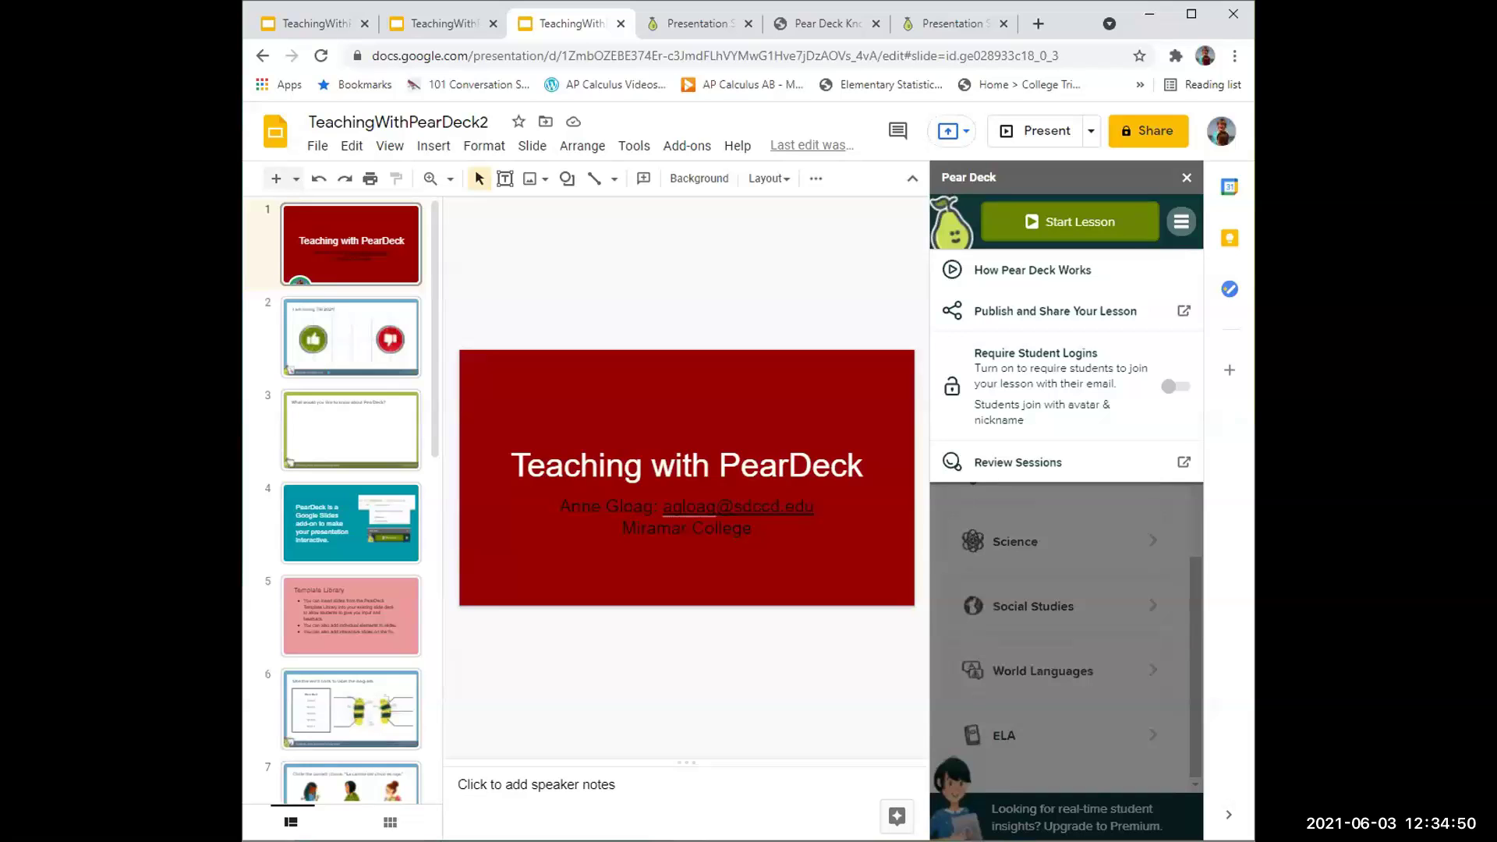
End the live Pear Deck session, saving it under the name 'Session1June3'
left_click(699, 28)
left_click(1211, 809)
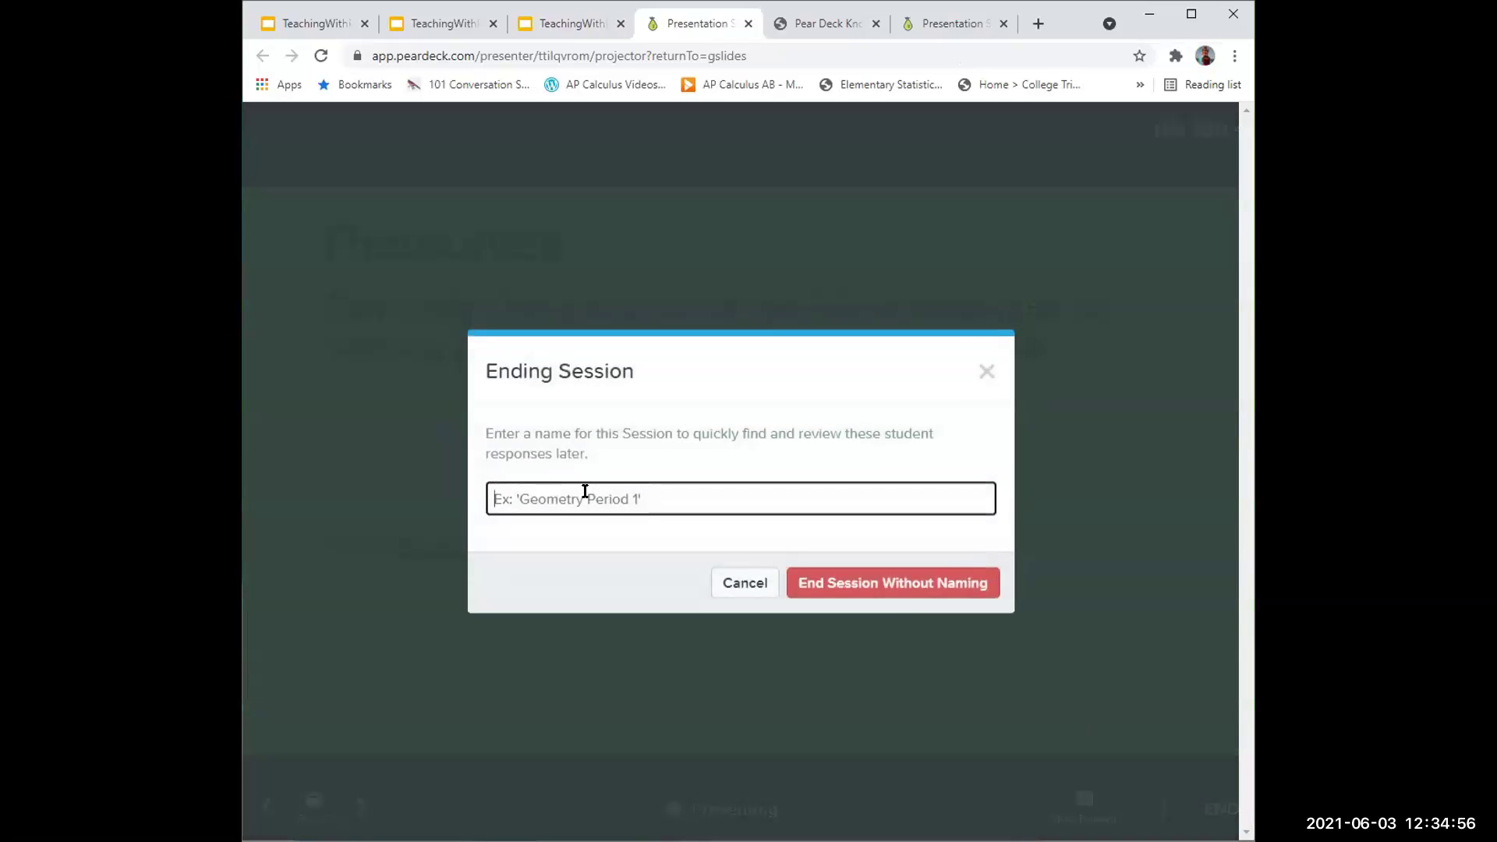
type("Ses")
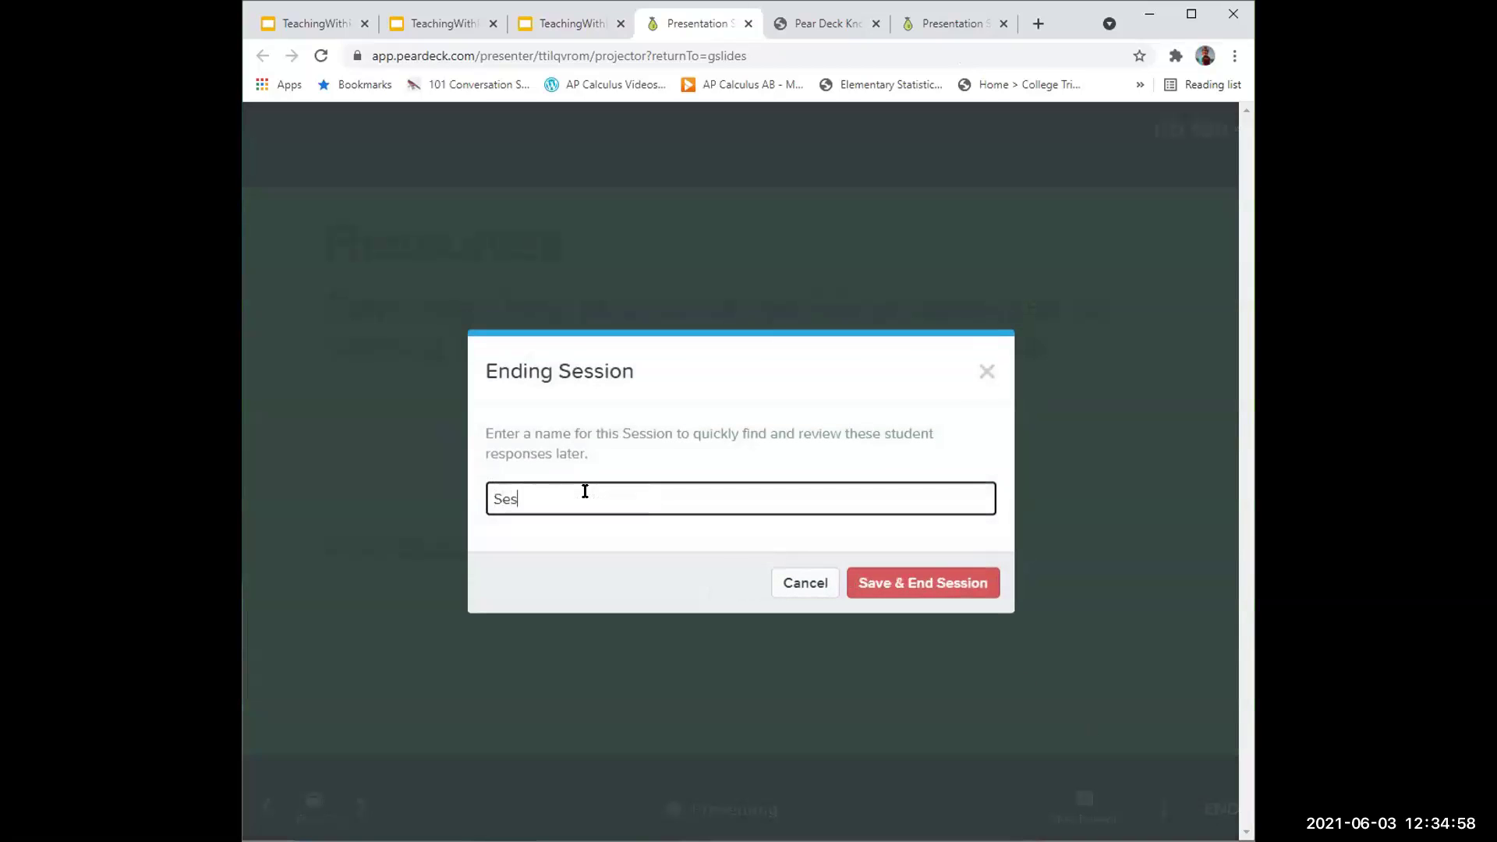
type("sion10E")
key("BackSpace")
key("BackSpace")
type("June3")
left_click(881, 585)
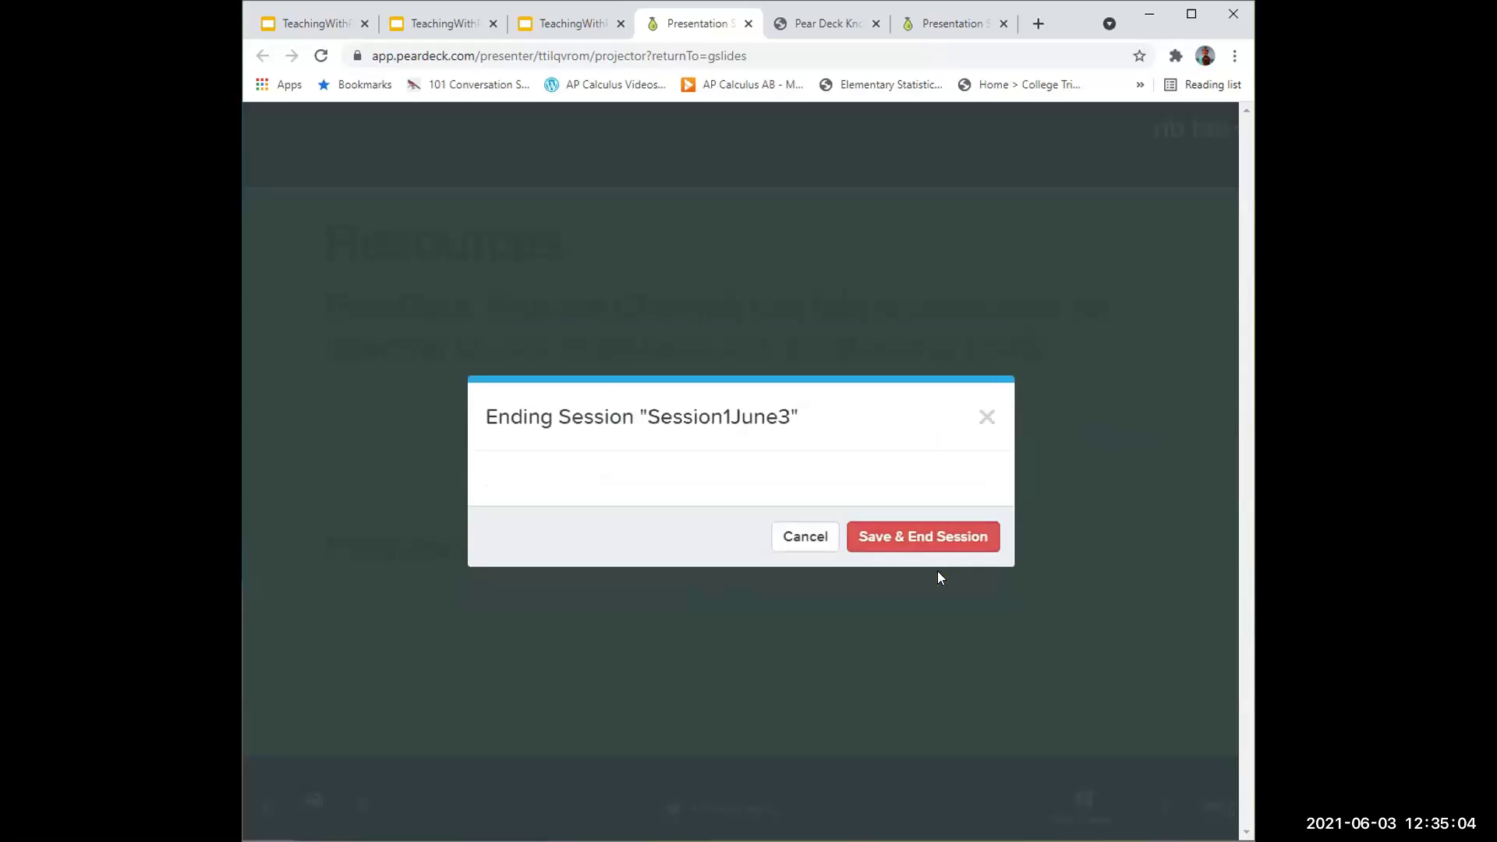